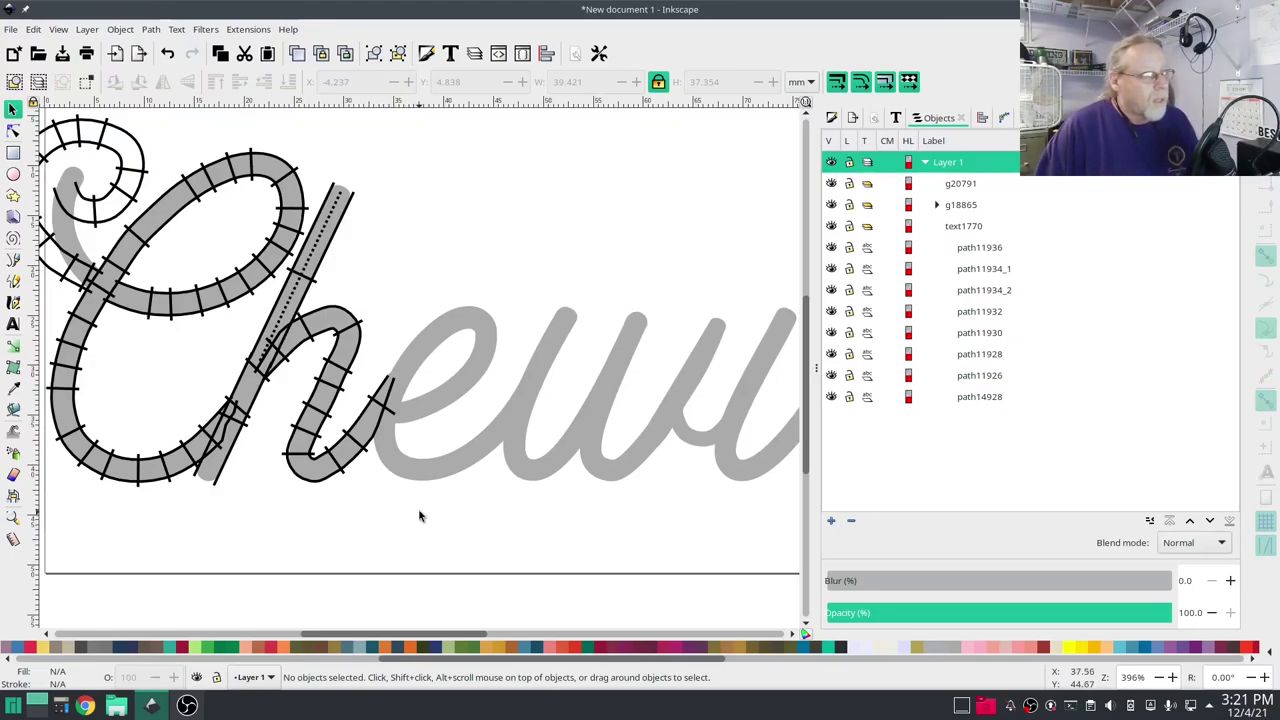
{"action": "left_click_drag", "start_coordinate": [471, 523], "coordinate": [330, 510]}
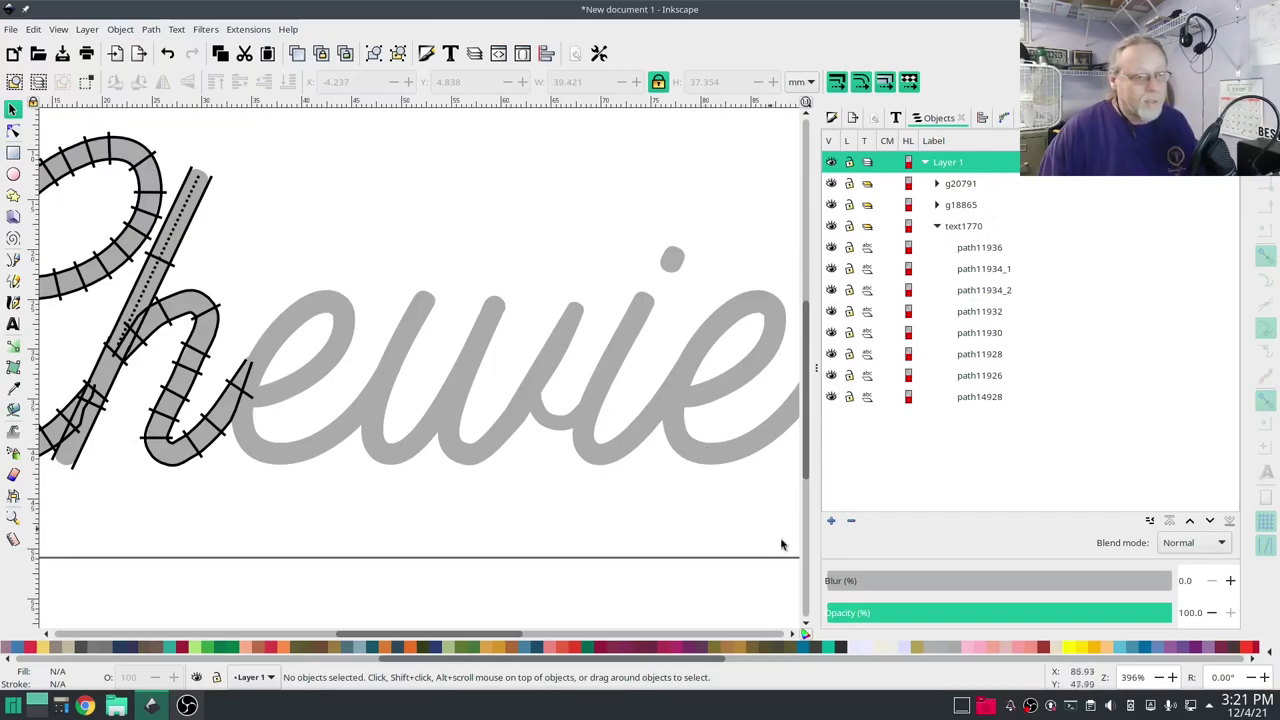
{"action": "left_click", "coordinate": [964, 227]}
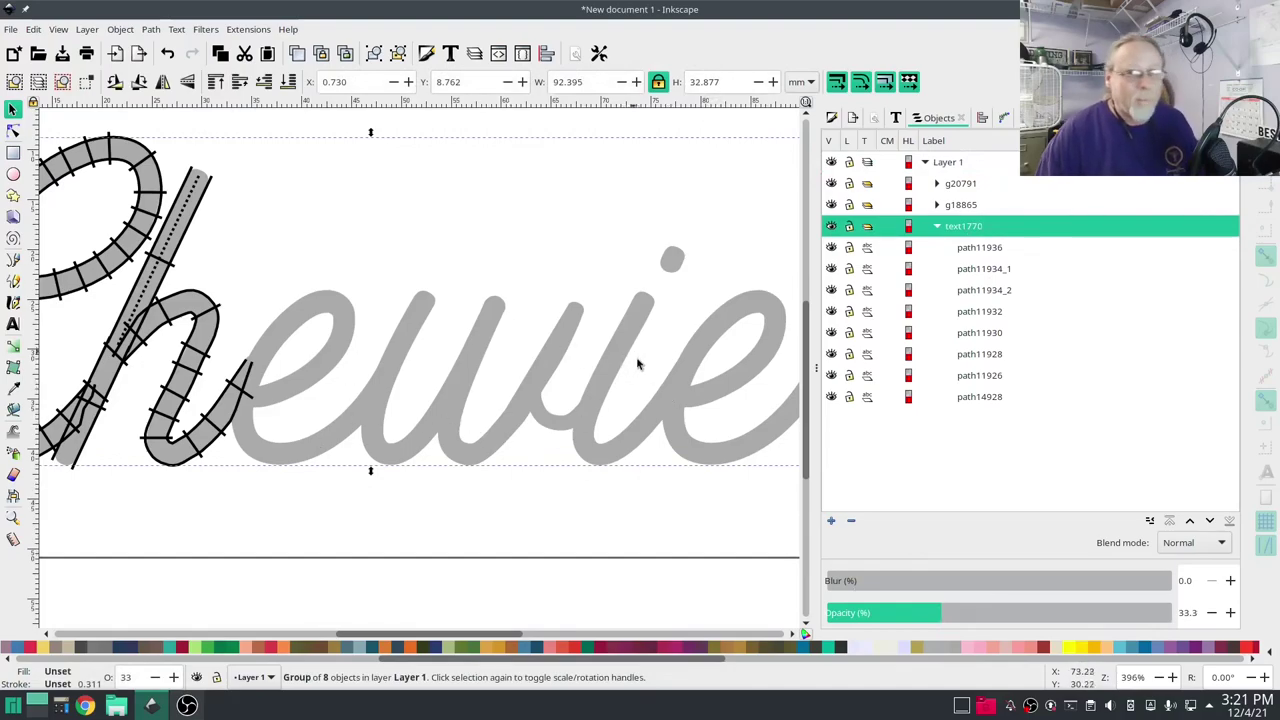
{"action": "left_click", "coordinate": [327, 530]}
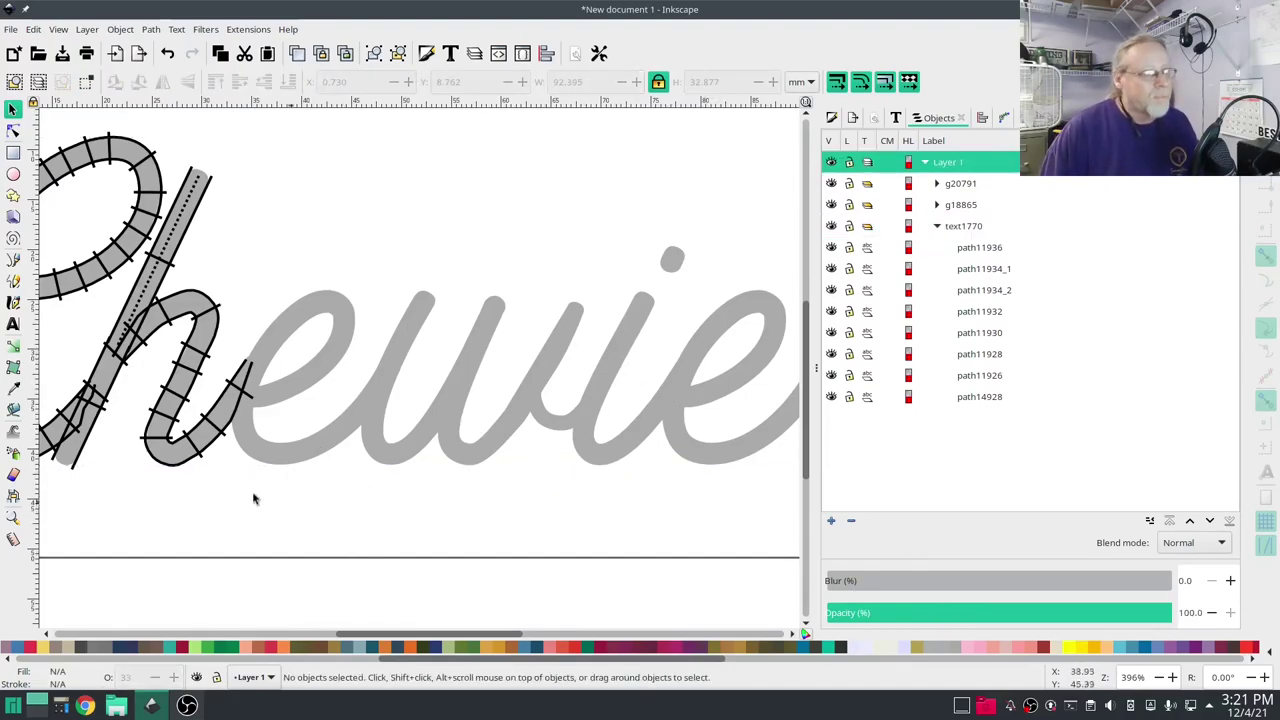
- Start a Pen tool path at the end of the h and trace the centerline of the first e's loop with straight segments
{"action": "left_click", "coordinate": [13, 260]}
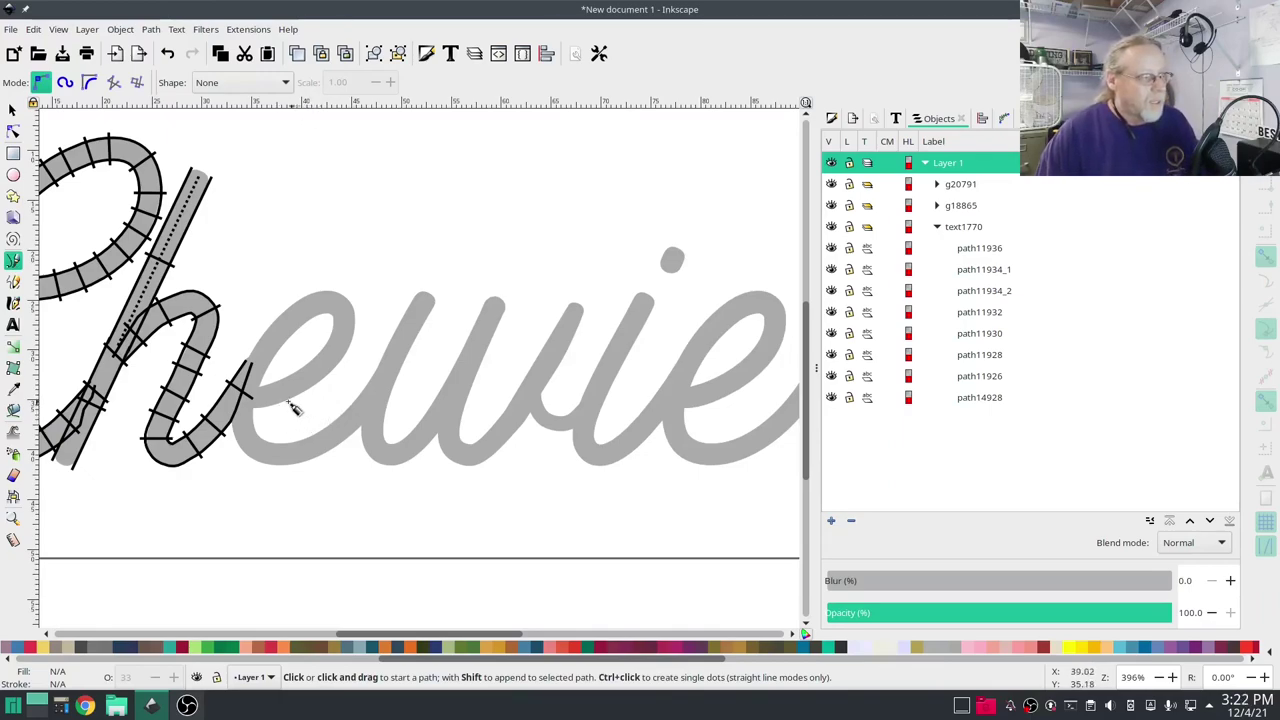
{"action": "left_click", "coordinate": [257, 401]}
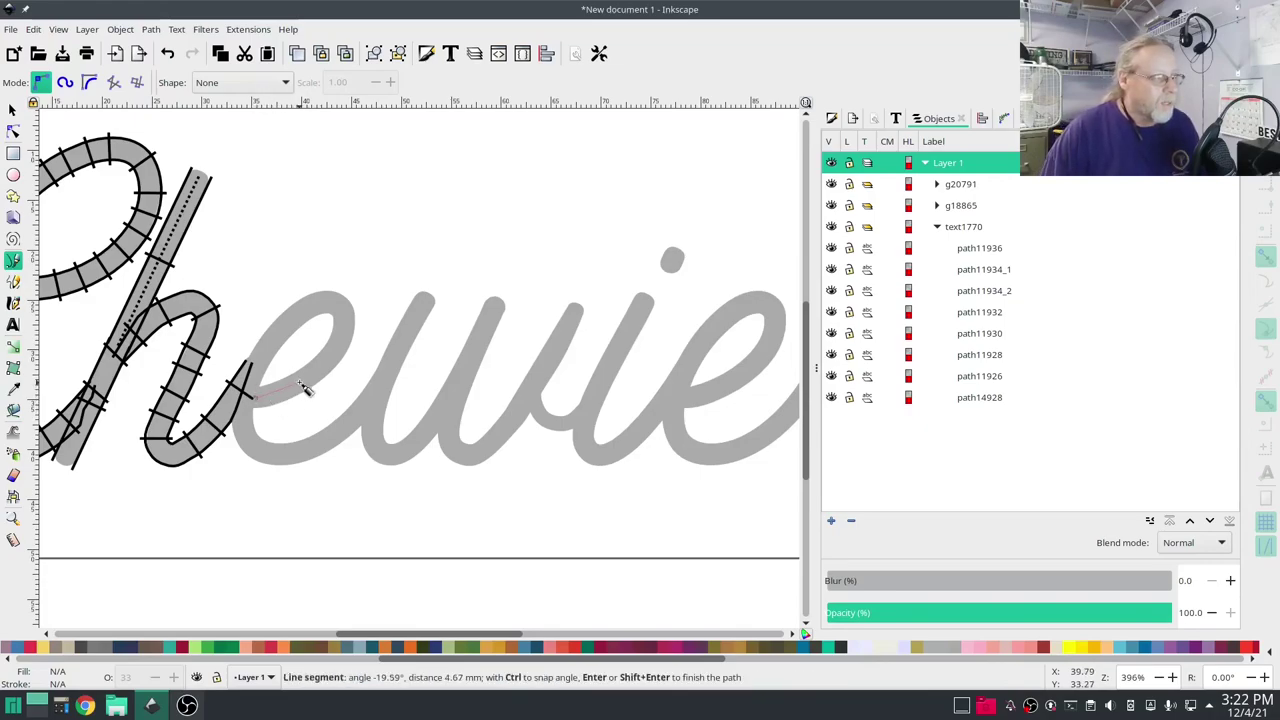
{"action": "left_click", "coordinate": [300, 382]}
{"action": "left_click", "coordinate": [326, 362]}
{"action": "left_click", "coordinate": [342, 338]}
{"action": "left_click", "coordinate": [345, 323]}
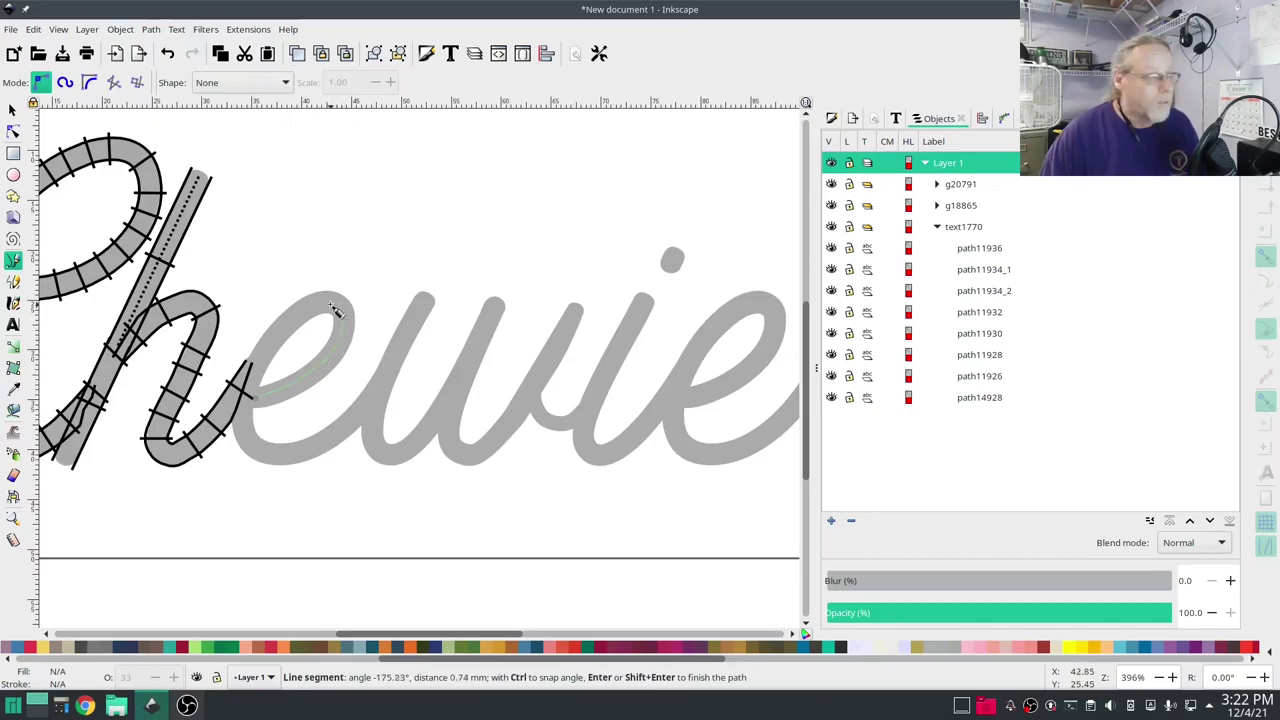
{"action": "left_click", "coordinate": [333, 306]}
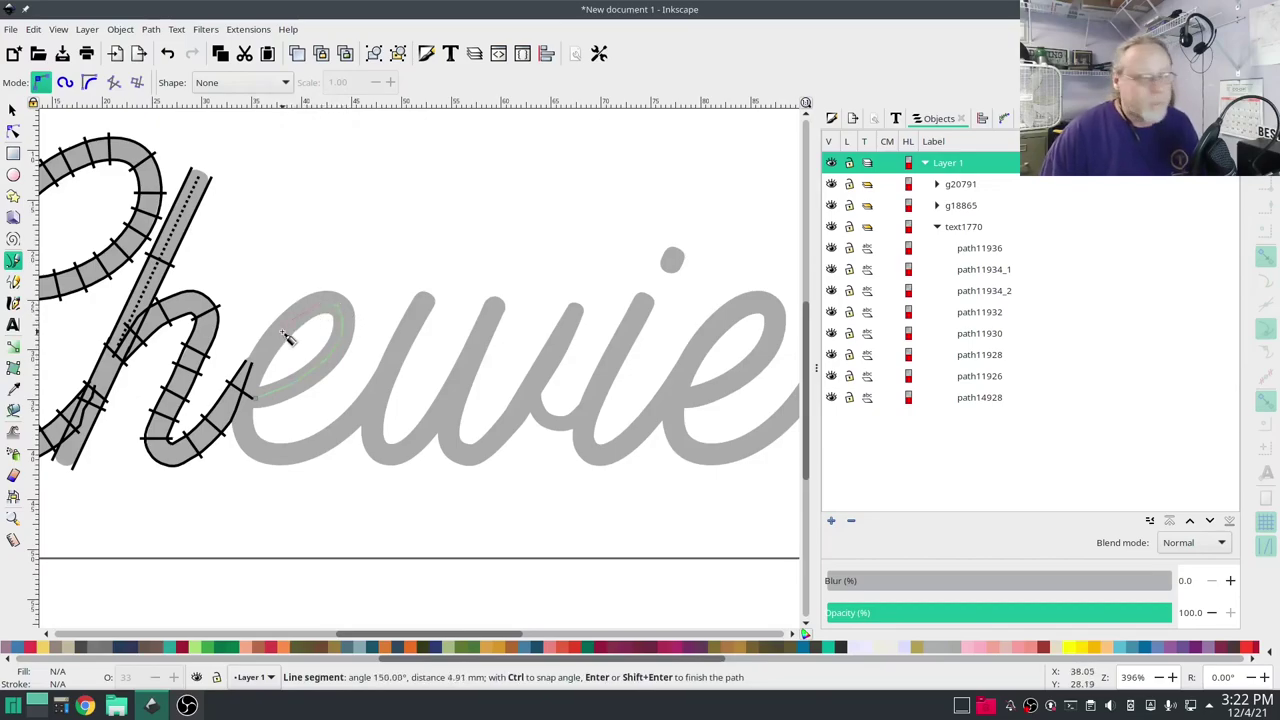
{"action": "scroll", "coordinate": [286, 337], "scroll_direction": "up", "scroll_amount": 3}
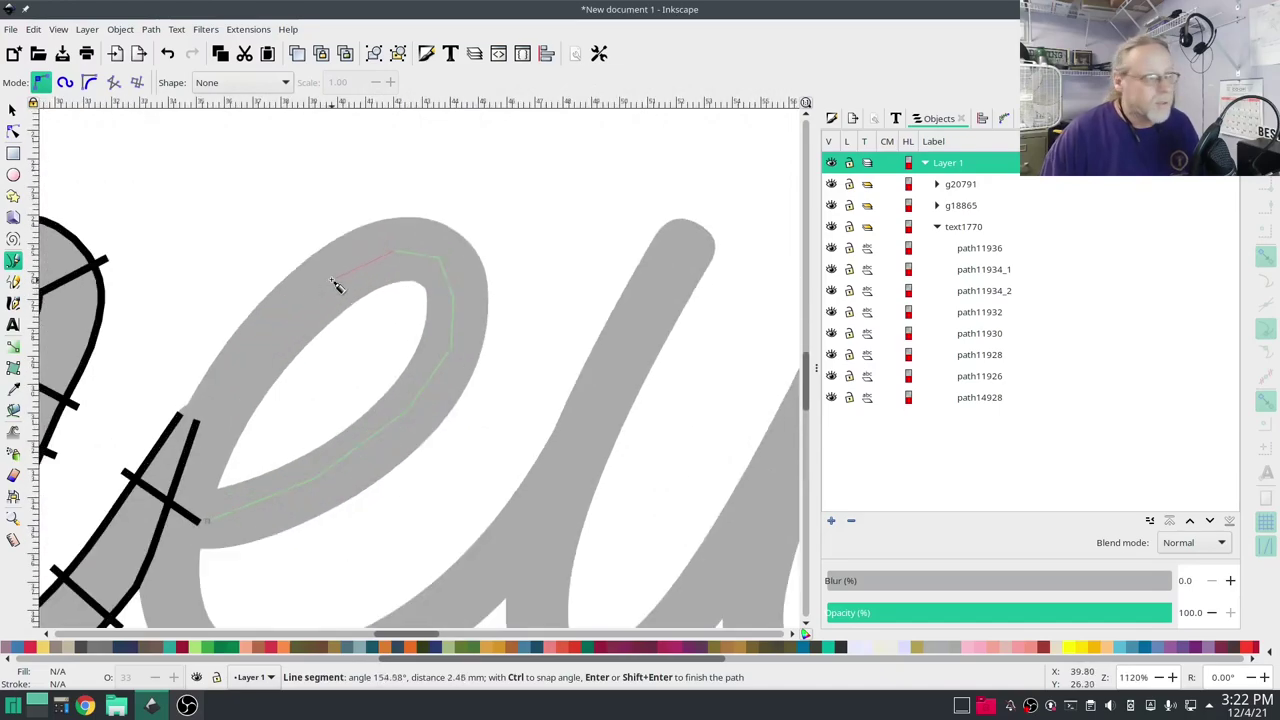
{"action": "left_click", "coordinate": [288, 322]}
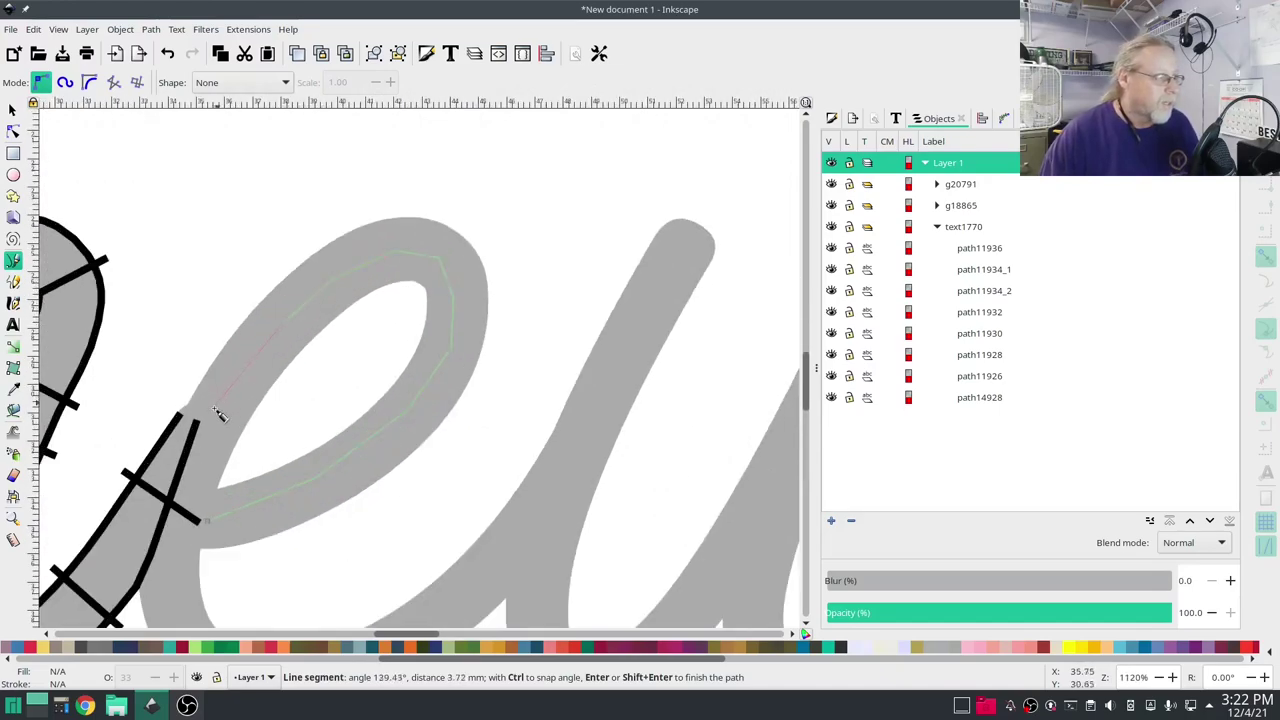
{"action": "left_click", "coordinate": [238, 392]}
{"action": "left_click", "coordinate": [194, 491]}
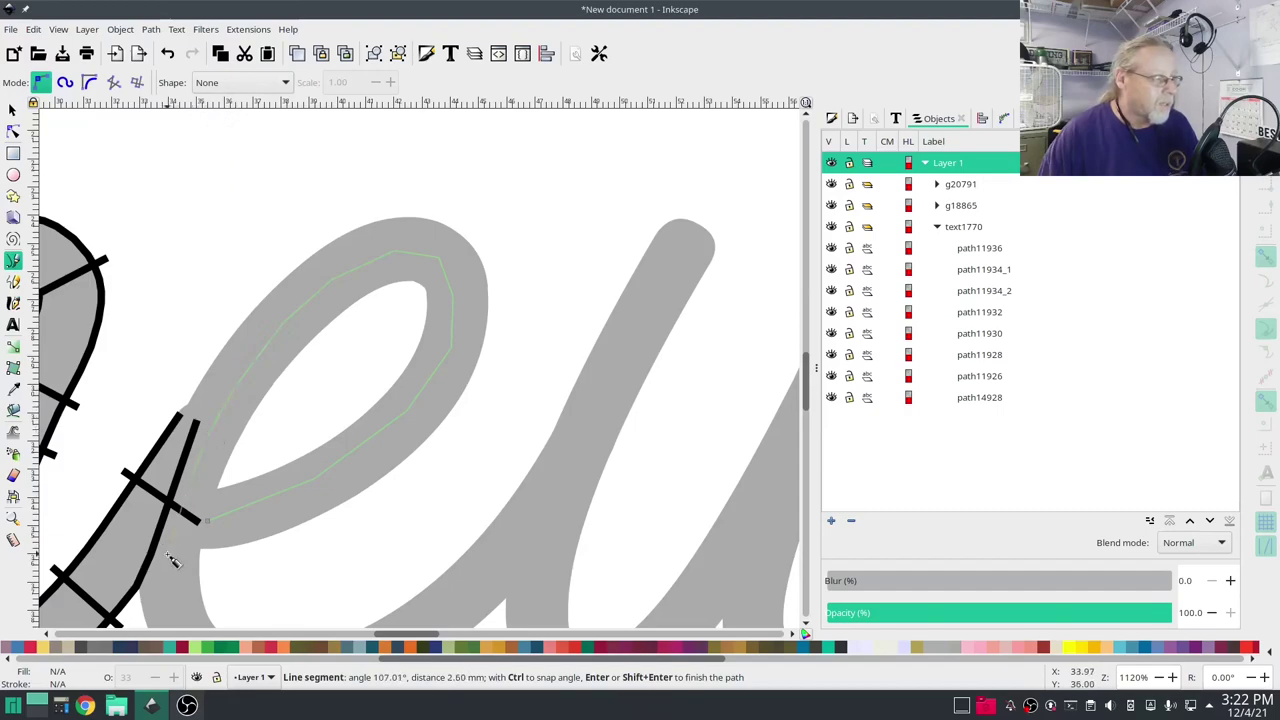
- Continue the centerline around the first e's bottom bowl and up its tail, finishing the path where it meets the w's first stroke
{"action": "scroll", "coordinate": [168, 420], "scroll_direction": "down", "scroll_amount": 5}
{"action": "left_click", "coordinate": [172, 352]}
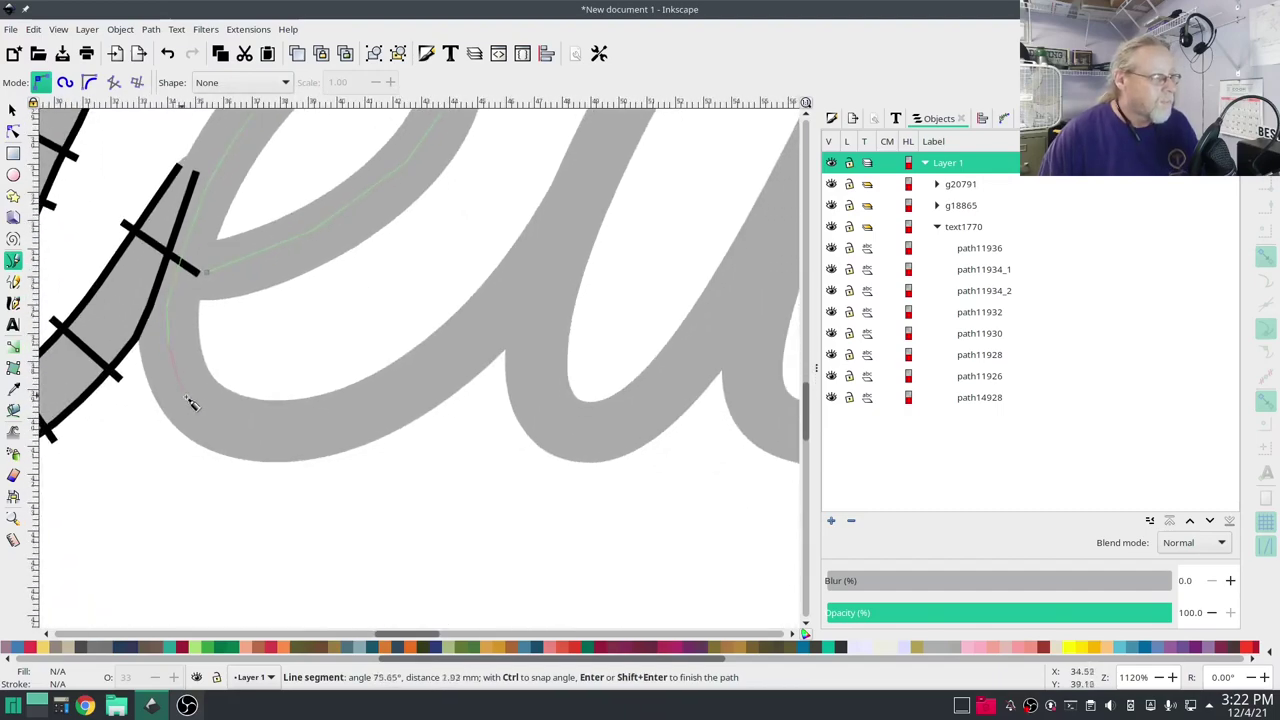
{"action": "left_click", "coordinate": [222, 418]}
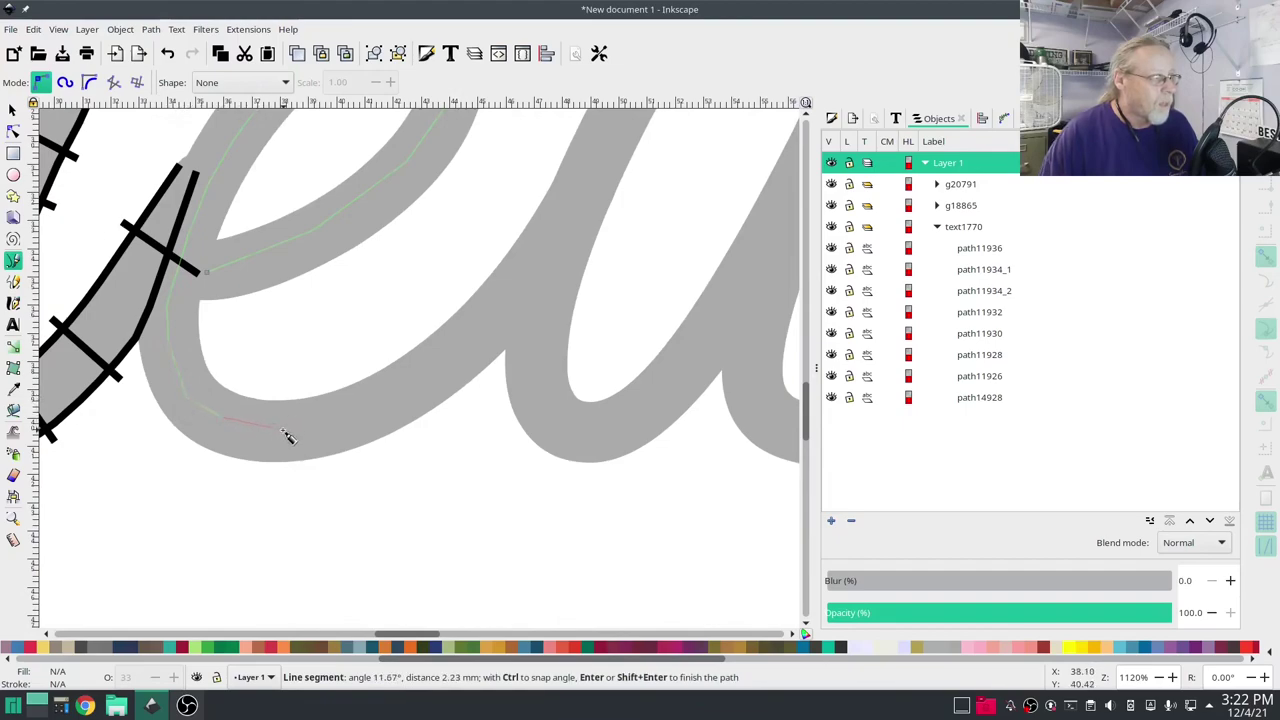
{"action": "left_click", "coordinate": [363, 403]}
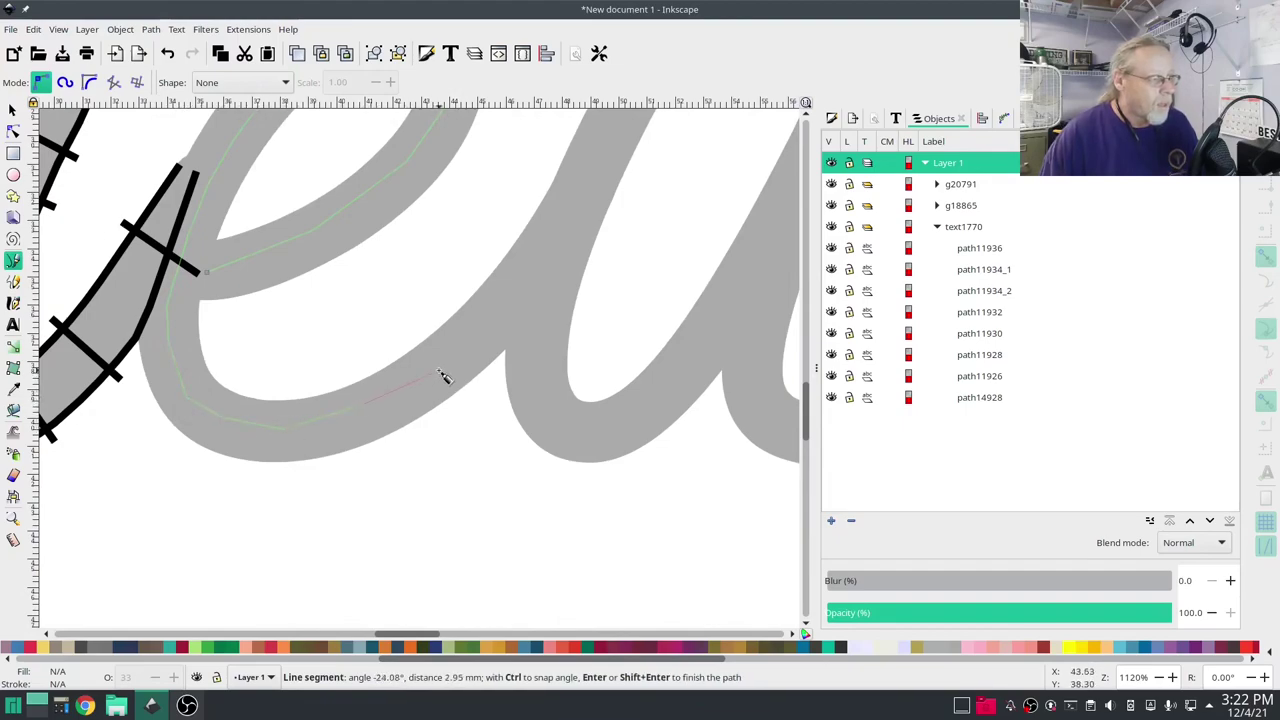
{"action": "left_click", "coordinate": [499, 311]}
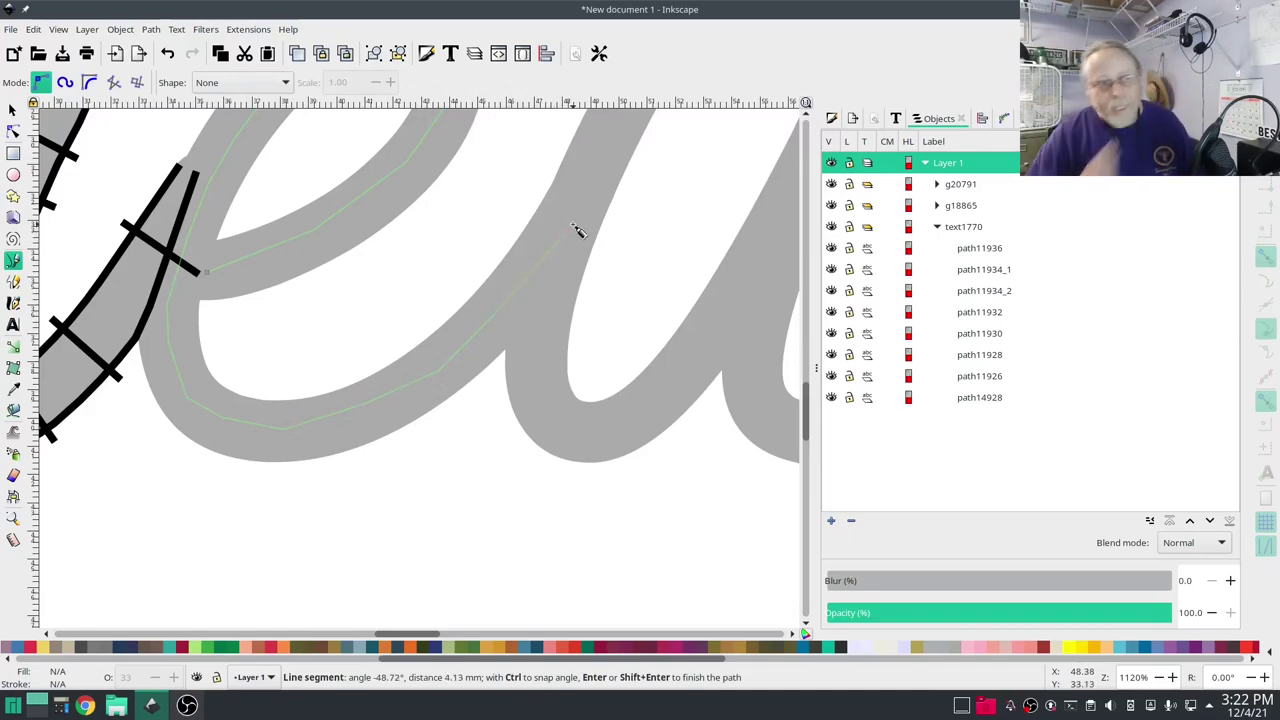
{"action": "double_click", "coordinate": [575, 229]}
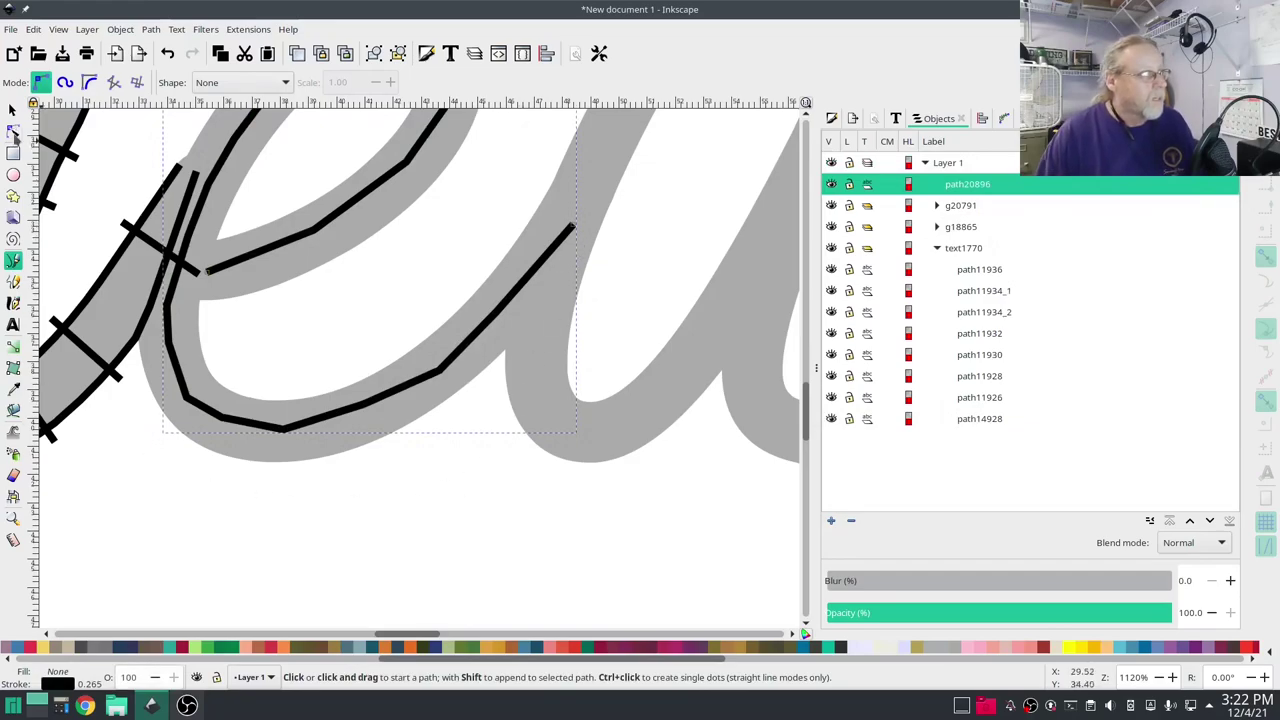
- Make all nodes of the e centerline path smooth
{"action": "left_click", "coordinate": [13, 131]}
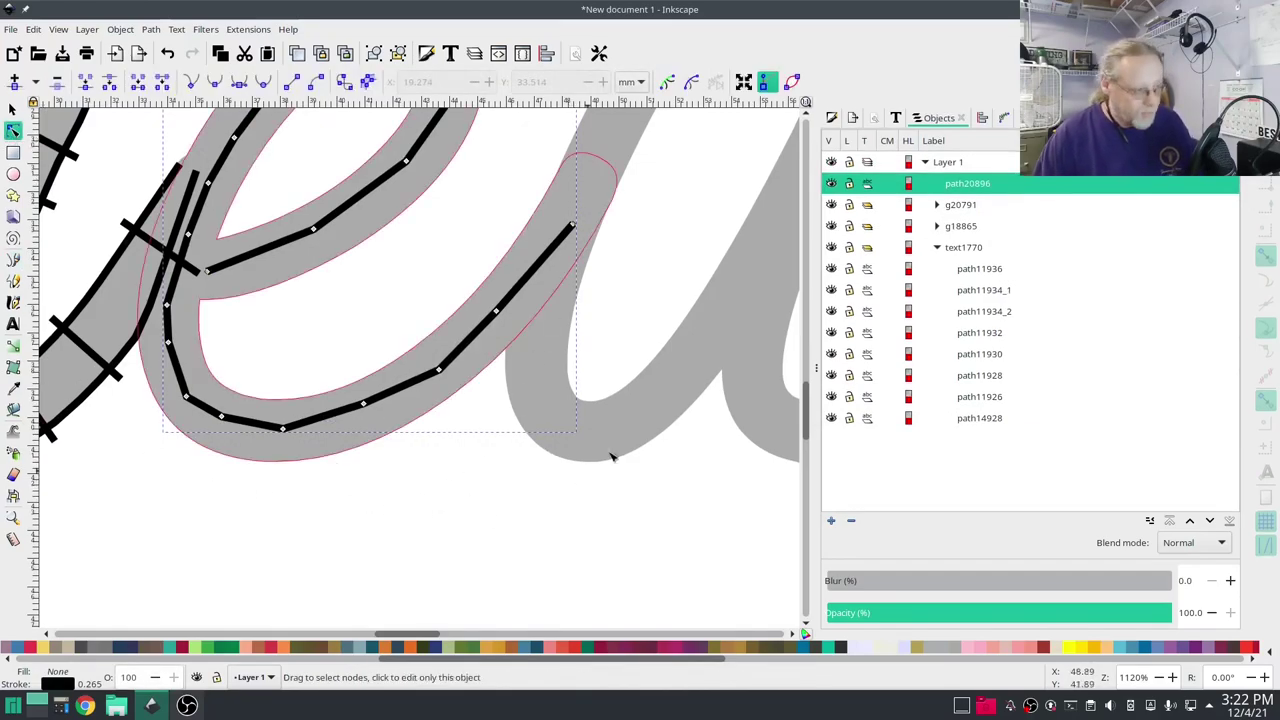
{"action": "key", "text": "ctrl+a"}
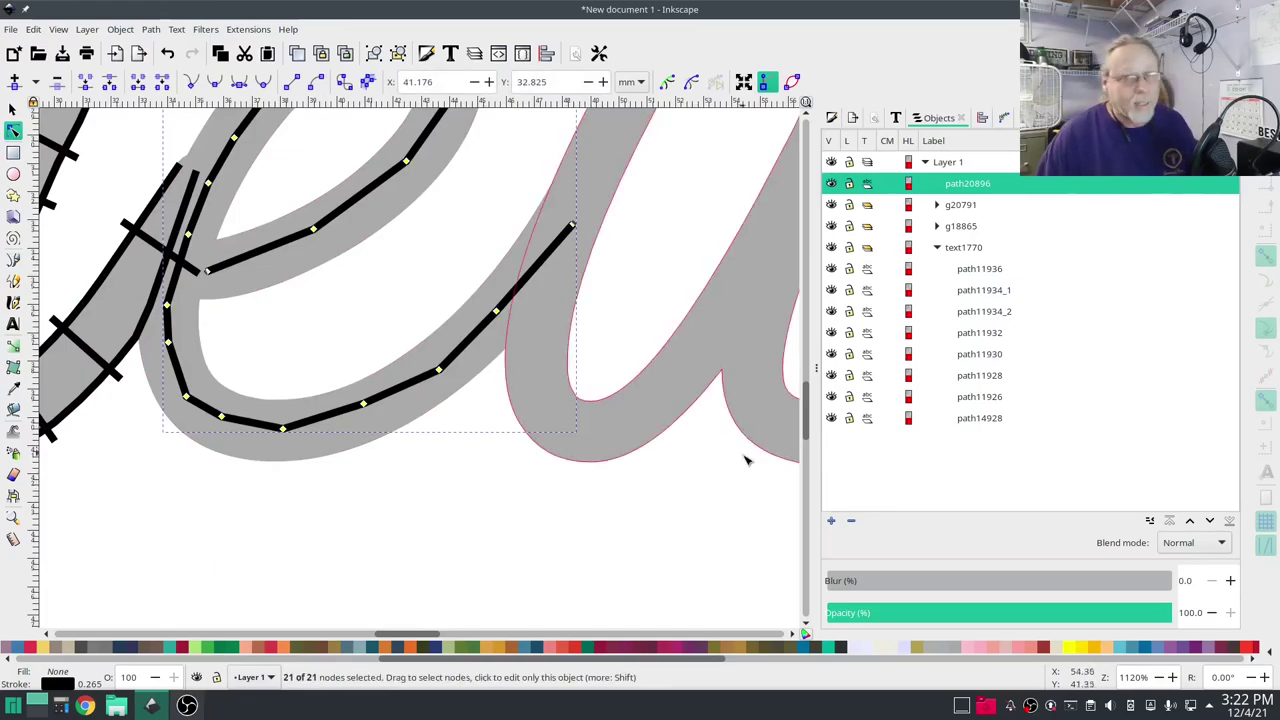
{"action": "left_click_drag", "start_coordinate": [423, 277], "coordinate": [395, 480]}
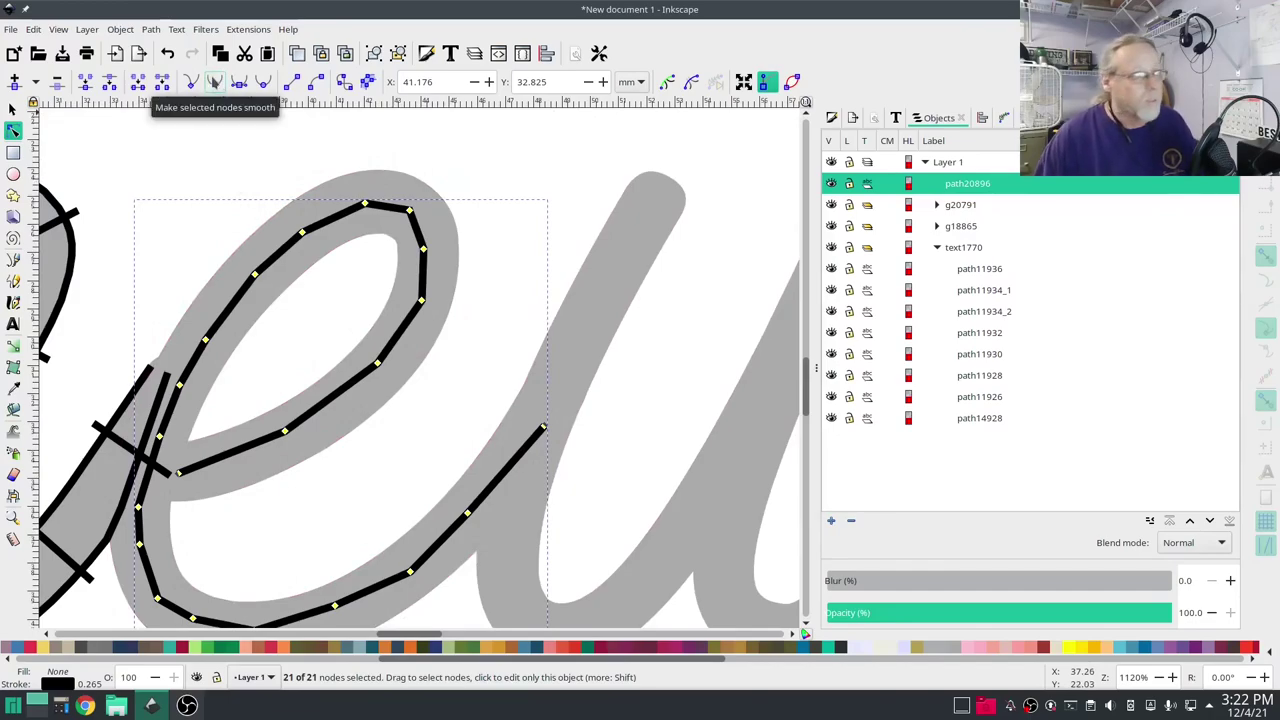
{"action": "left_click", "coordinate": [214, 83]}
{"action": "left_click", "coordinate": [248, 160]}
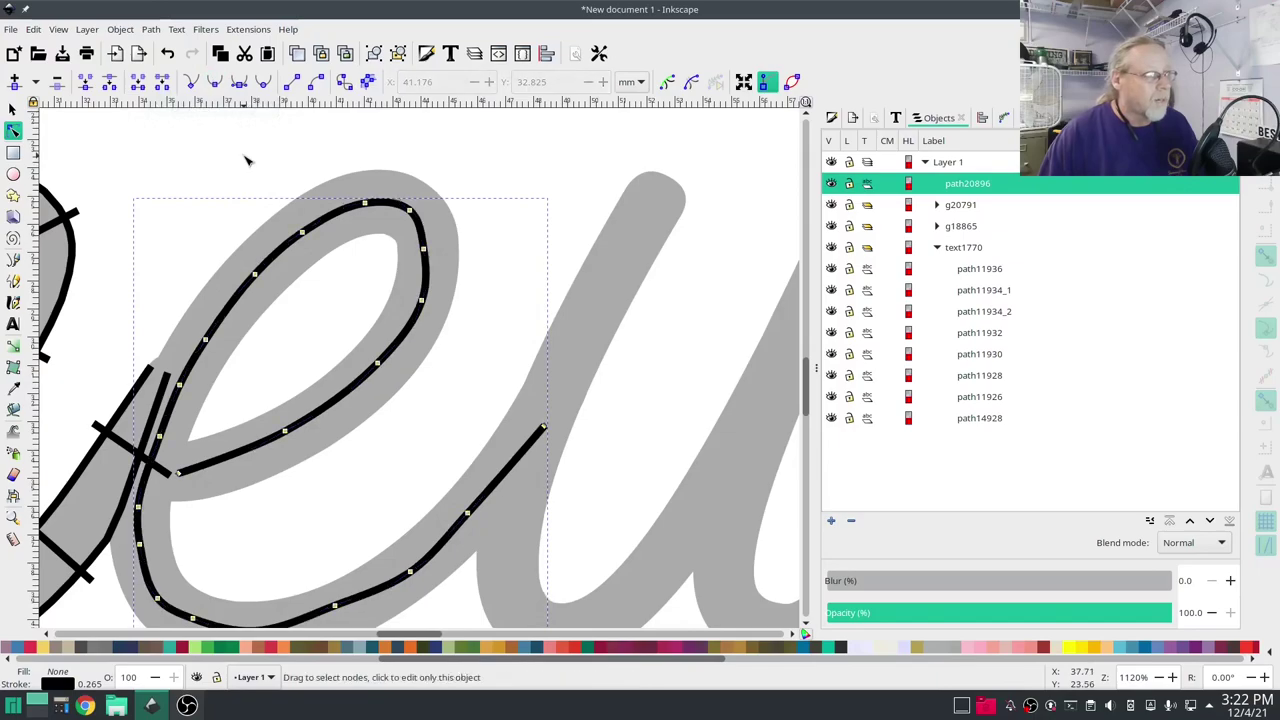
- Nudge the nodes at the e loop's outer curve and along its bottom bowl to center the path in the gray letter
{"action": "left_click", "coordinate": [424, 250]}
{"action": "left_click_drag", "start_coordinate": [430, 256], "coordinate": [437, 252]}
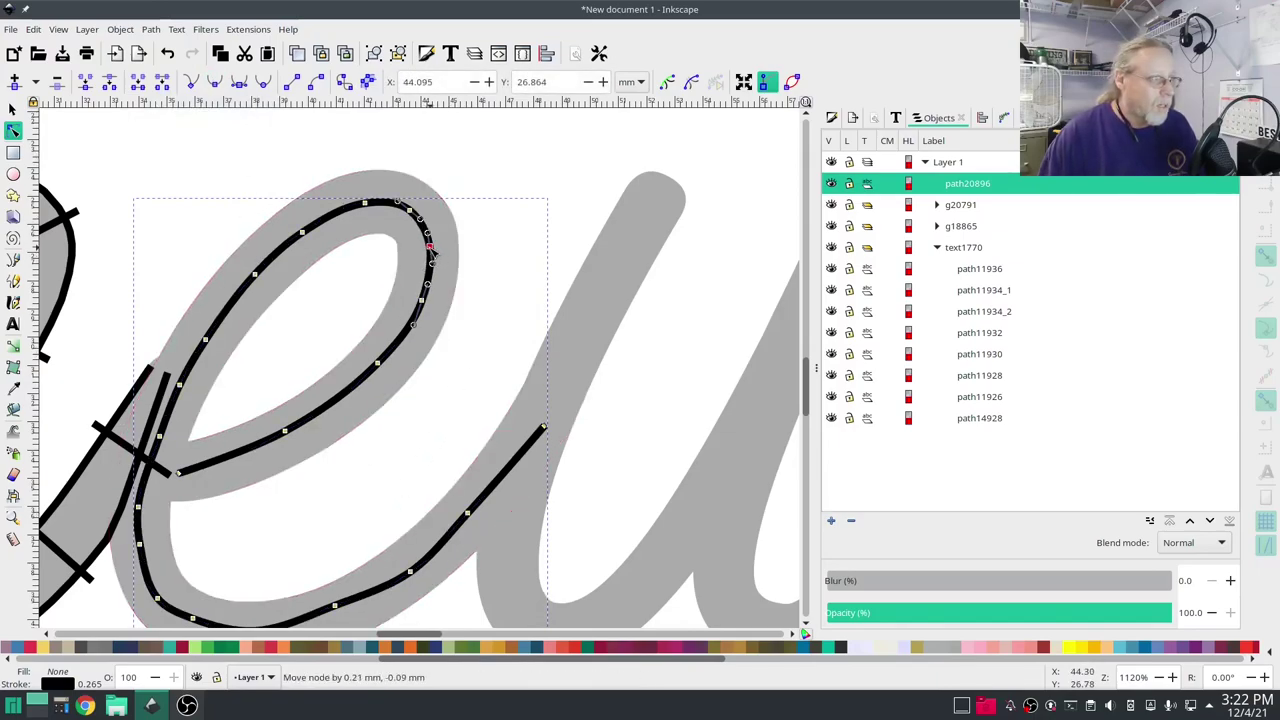
{"action": "left_click_drag", "start_coordinate": [385, 496], "coordinate": [420, 375]}
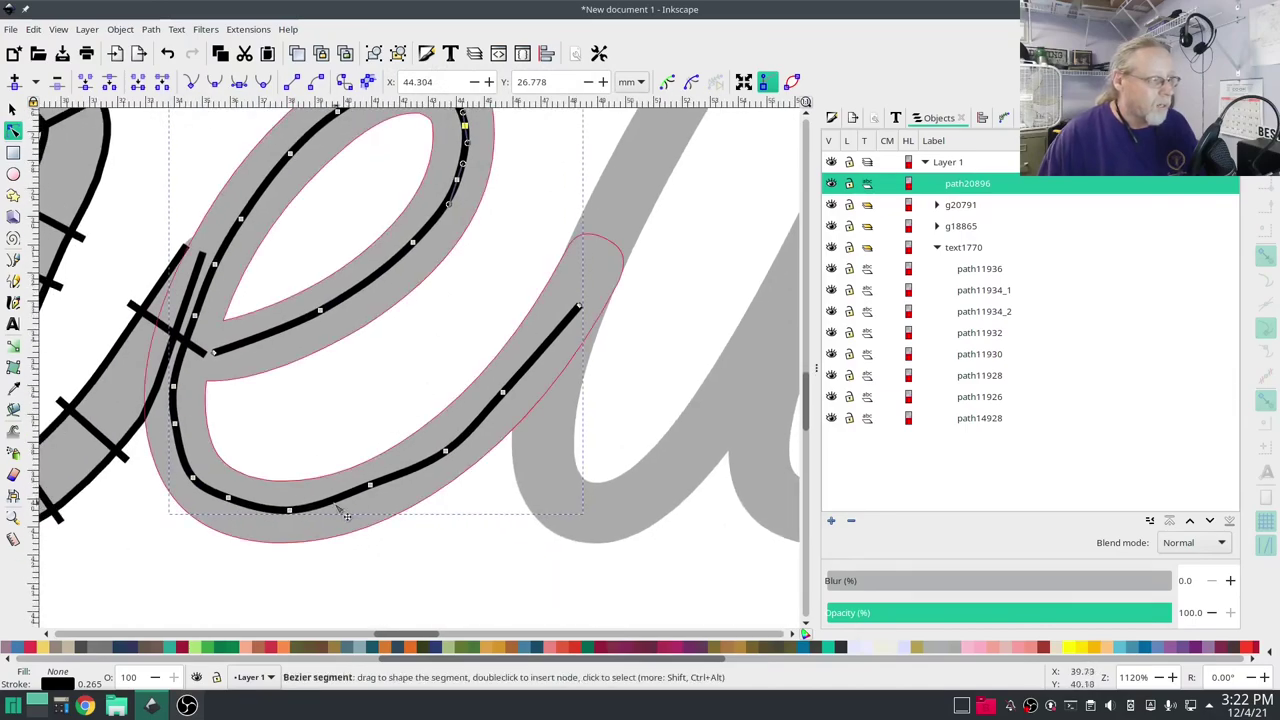
{"action": "left_click", "coordinate": [229, 499]}
{"action": "left_click", "coordinate": [370, 487]}
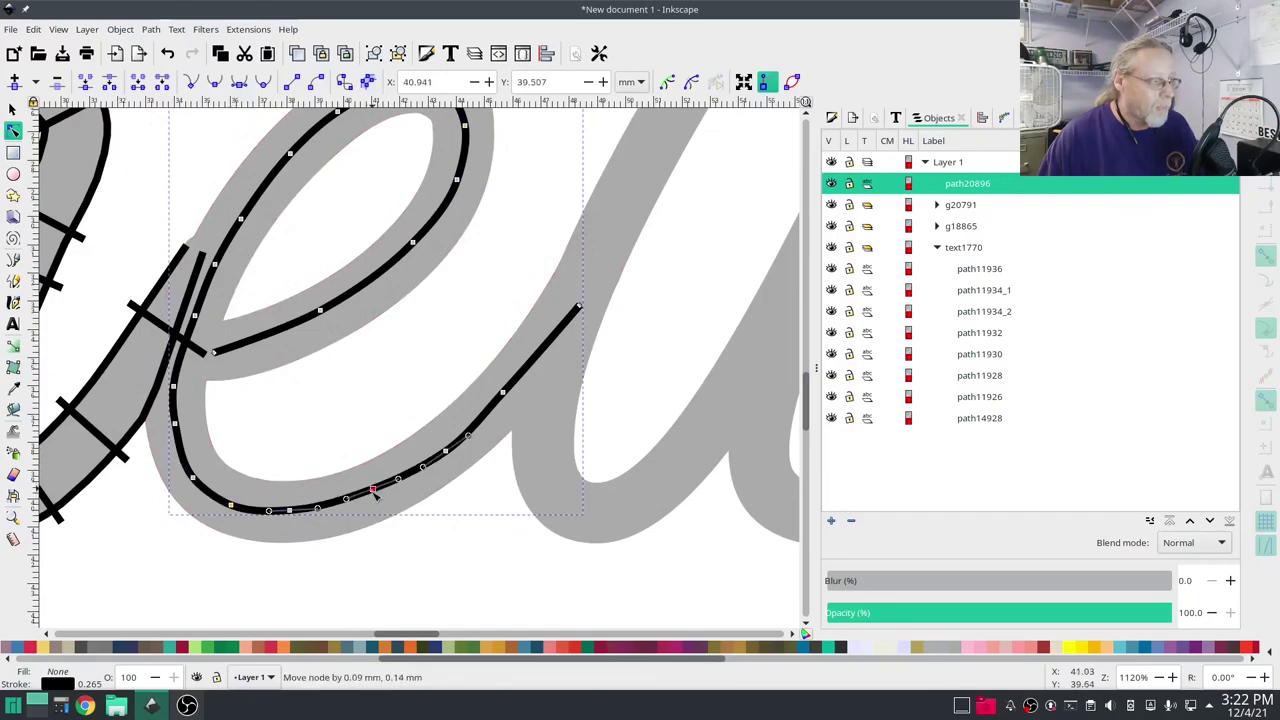
{"action": "left_click", "coordinate": [446, 451]}
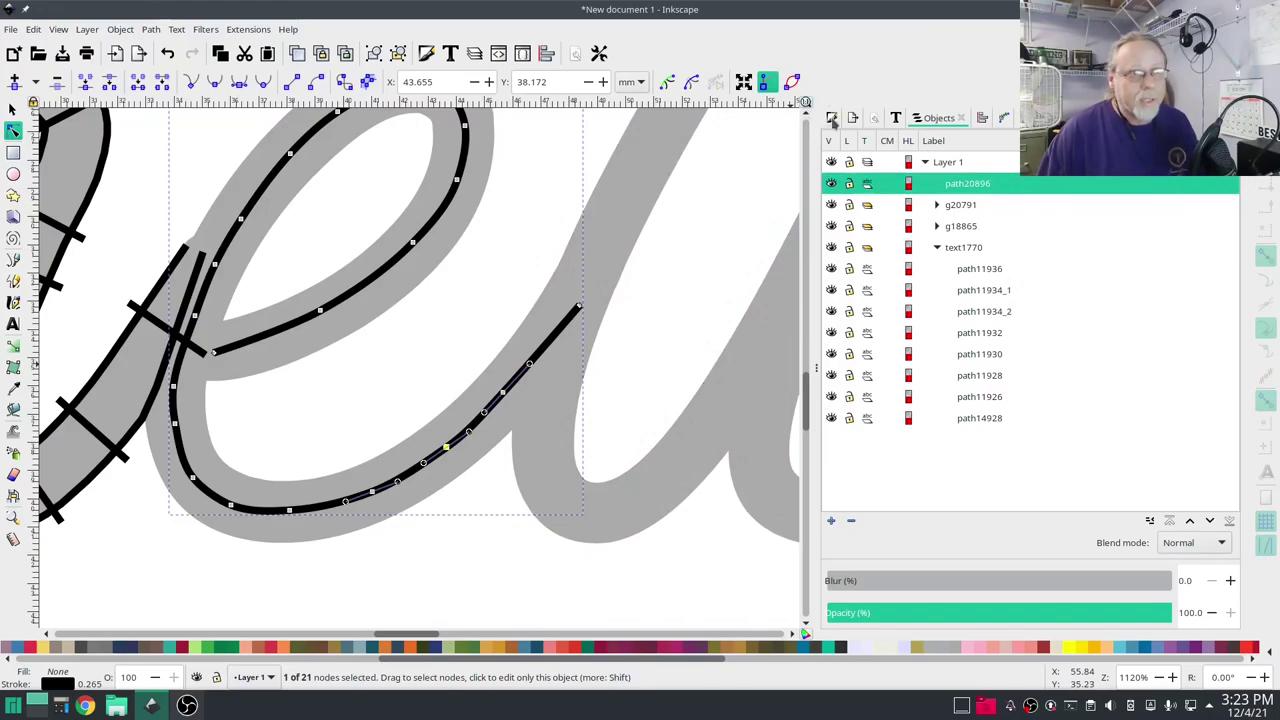
- Set the e path's stroke width to 2.2 mm
{"action": "left_click", "coordinate": [831, 119]}
{"action": "left_click_drag", "start_coordinate": [908, 164], "coordinate": [854, 167]}
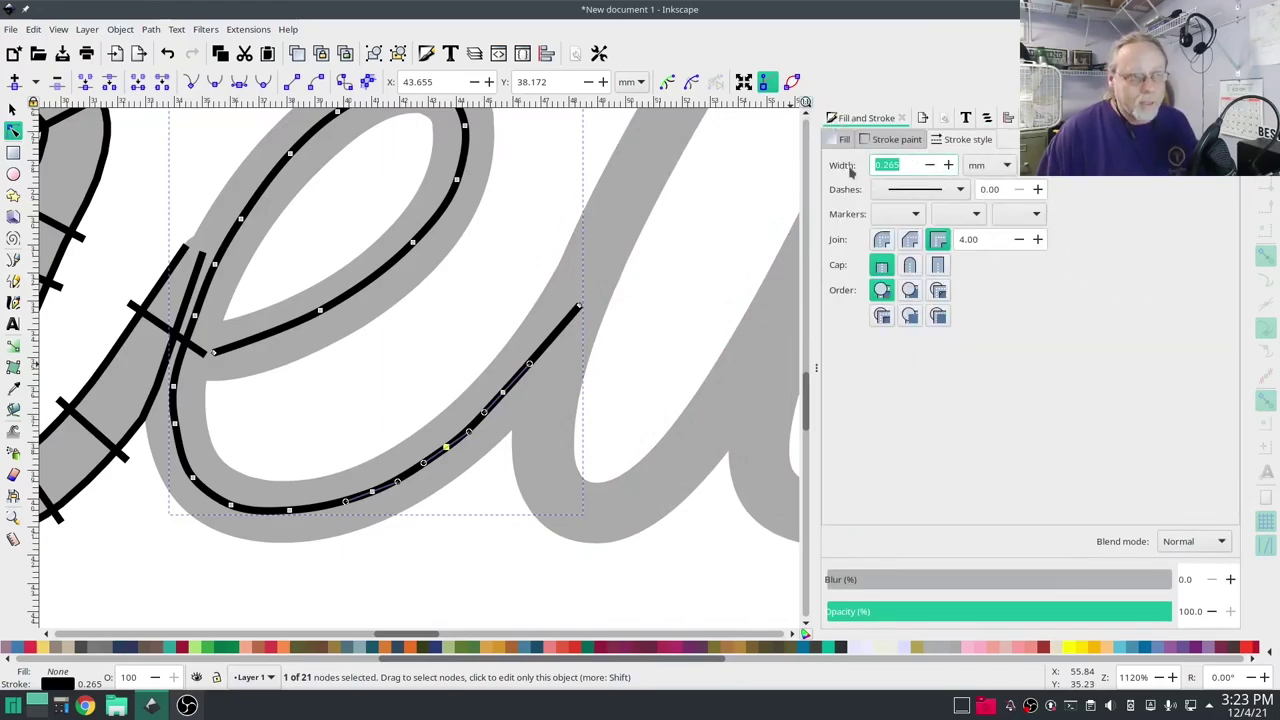
{"action": "type", "text": "2.2"}
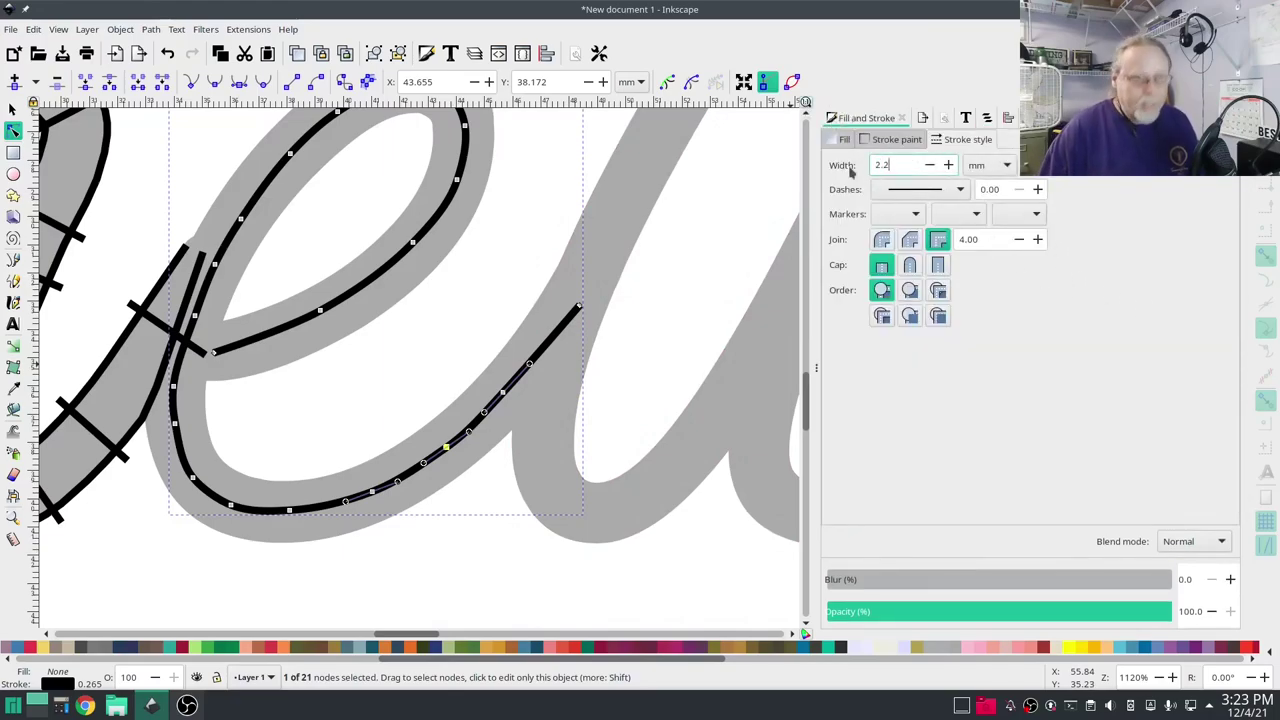
{"action": "key", "text": "Return"}
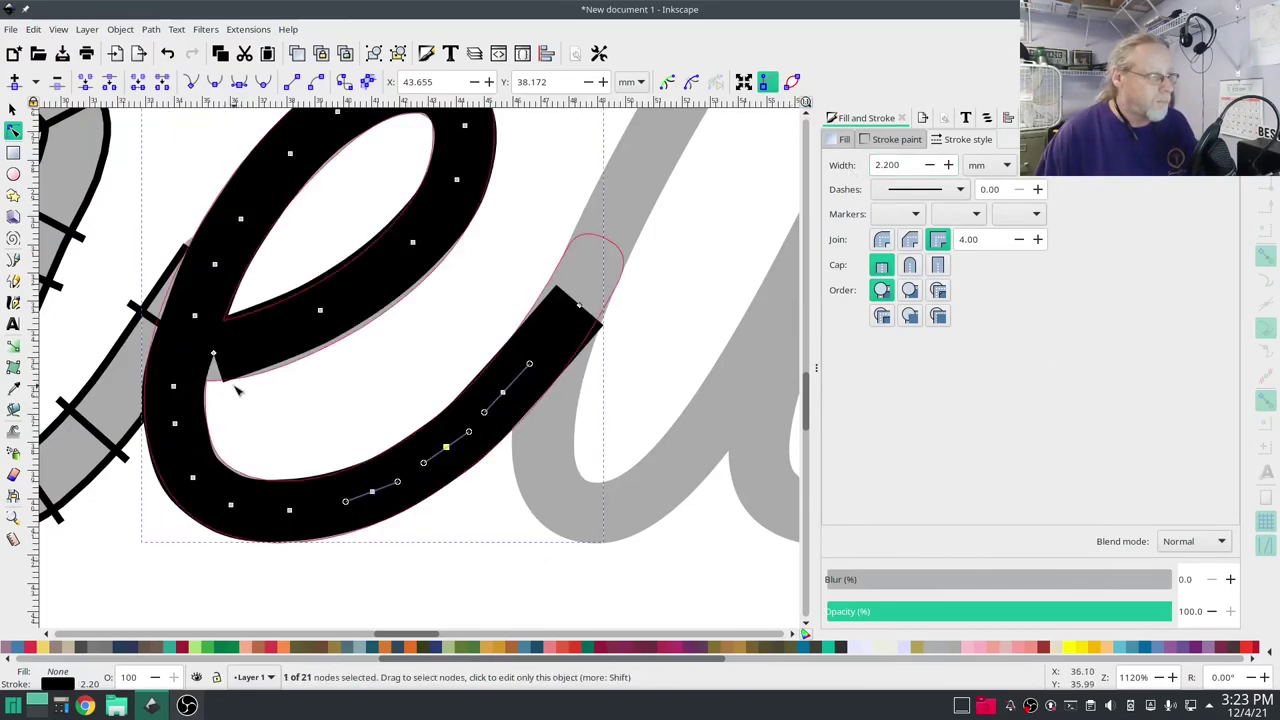
- Insert a node in the e path's first segment and move the start node into the back stroke to close the gap at the junction
{"action": "left_click", "coordinate": [214, 356]}
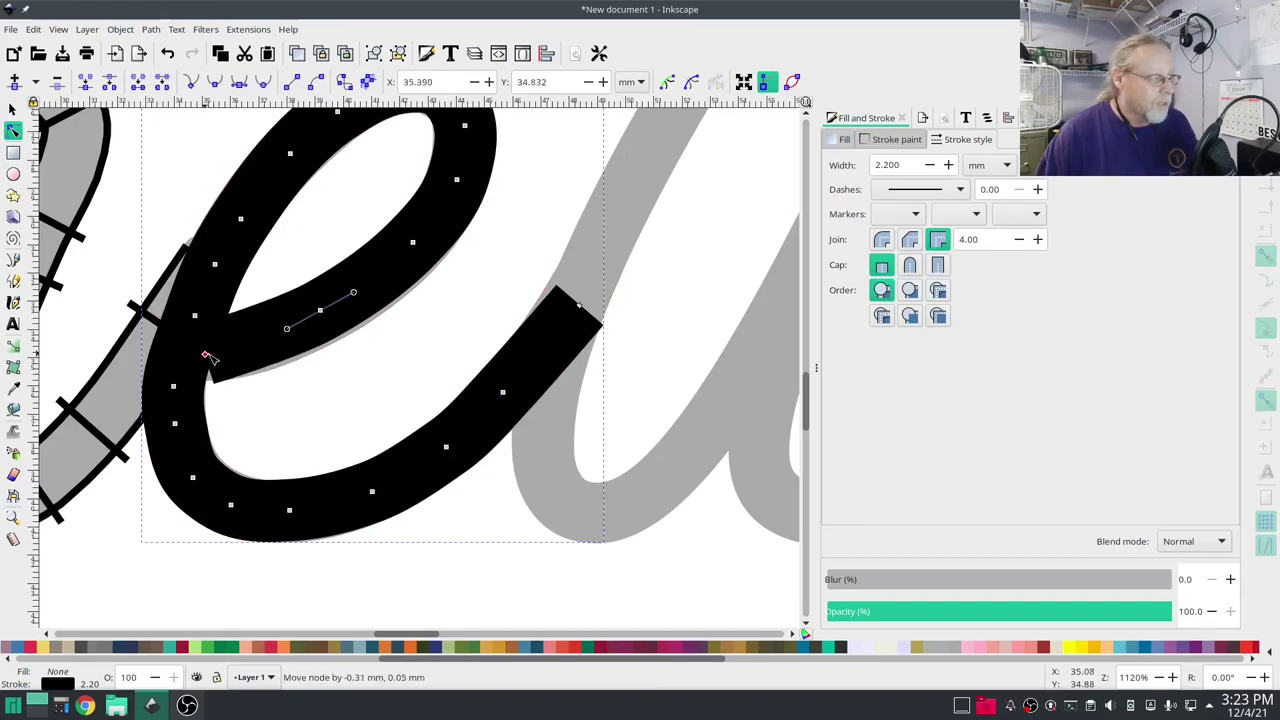
{"action": "left_click_drag", "start_coordinate": [213, 353], "coordinate": [214, 354]}
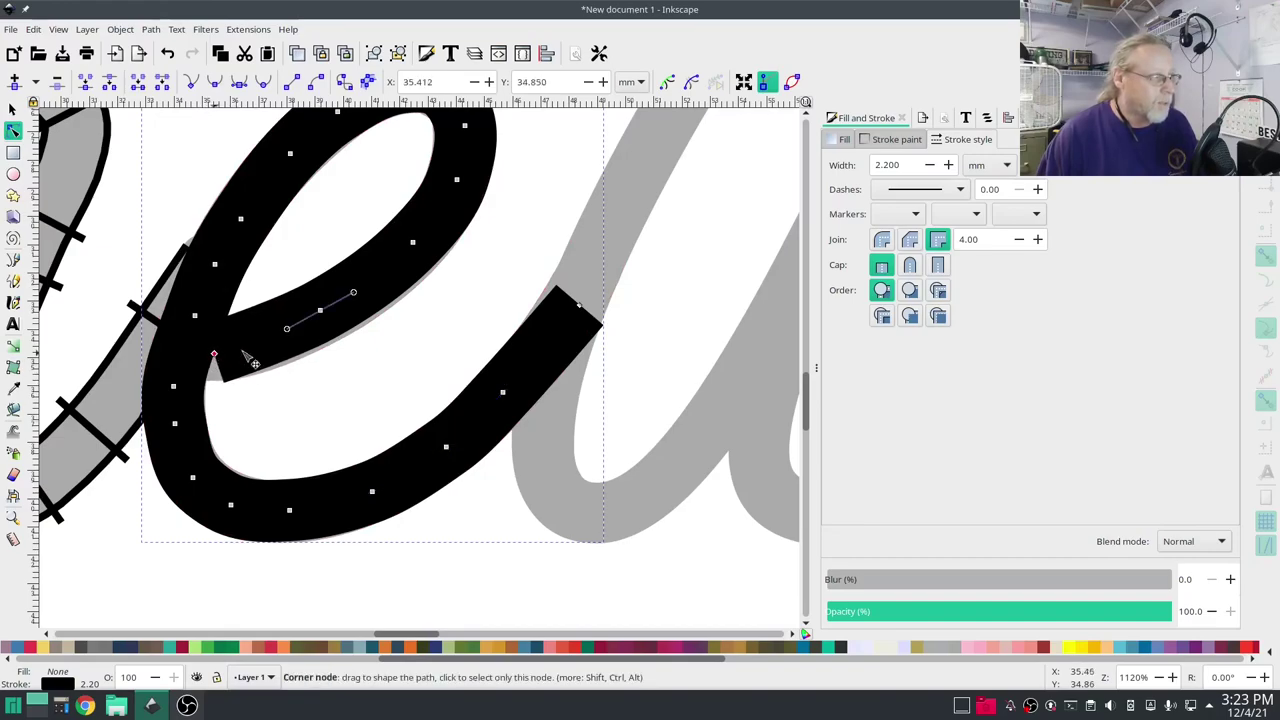
{"action": "left_click", "coordinate": [321, 313], "text": "shift"}
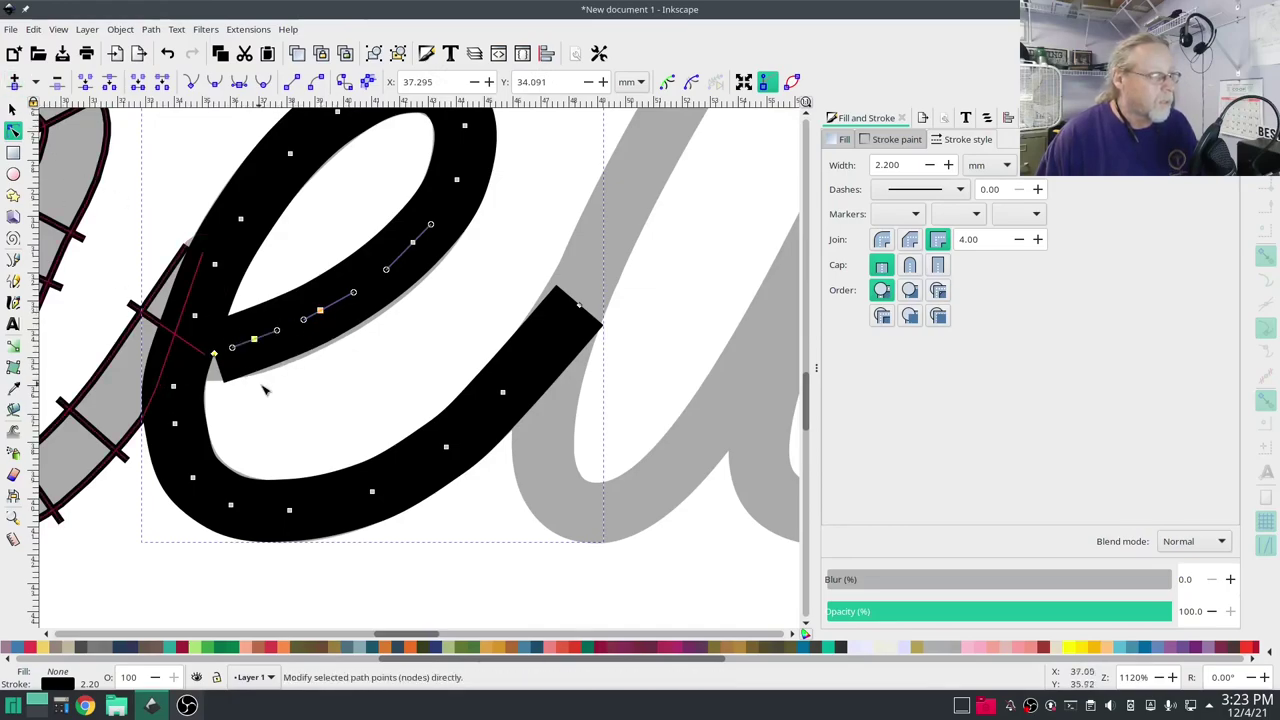
{"action": "left_click", "coordinate": [258, 382]}
{"action": "left_click_drag", "start_coordinate": [211, 354], "coordinate": [259, 347]}
{"action": "left_click", "coordinate": [255, 341]}
- Shift the nodes along the lower side of the e's loop outward so the stroke covers the gray letter
{"action": "left_click_drag", "start_coordinate": [328, 311], "coordinate": [334, 313]}
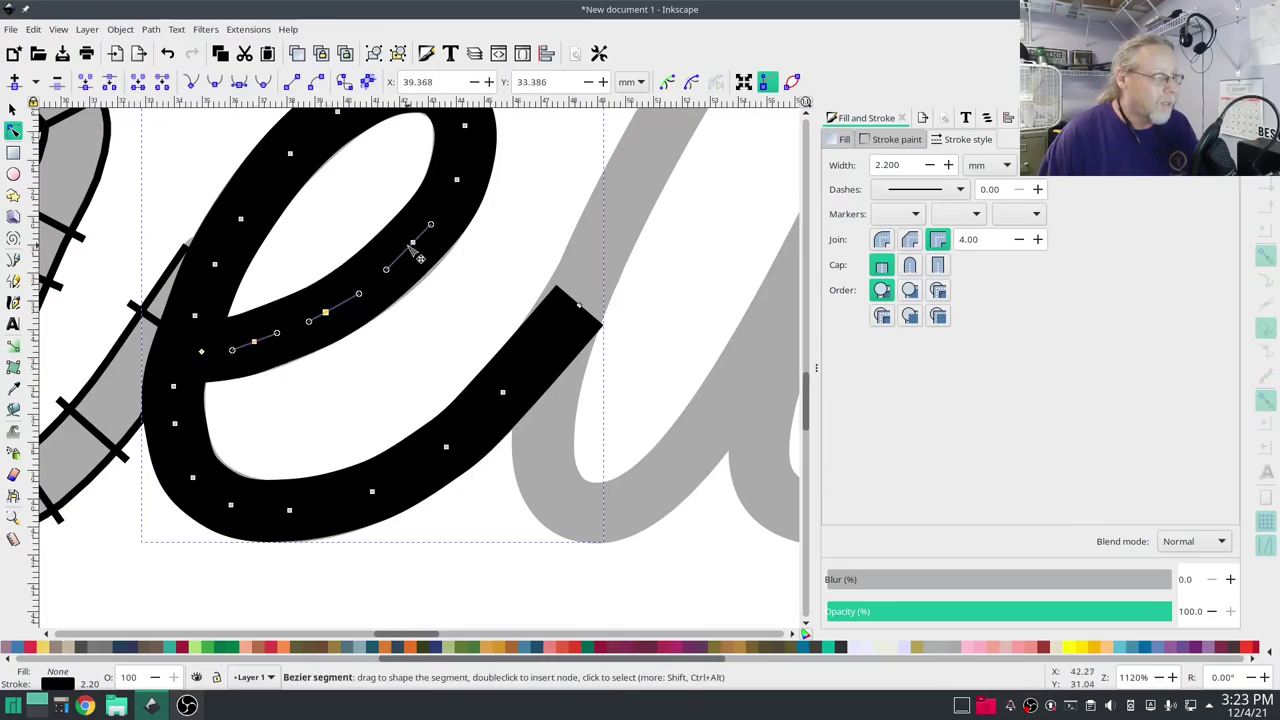
{"action": "left_click_drag", "start_coordinate": [411, 245], "coordinate": [423, 249]}
{"action": "scroll", "coordinate": [480, 314], "scroll_direction": "up", "scroll_amount": 3}
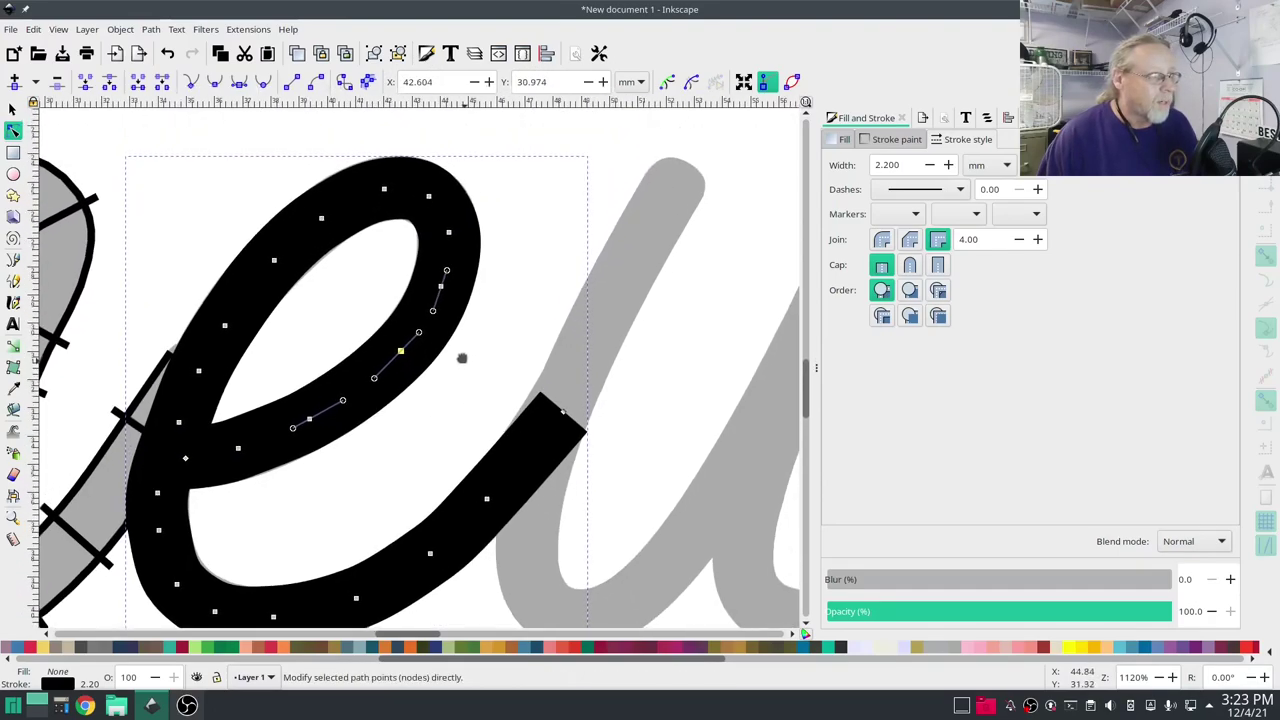
{"action": "left_click_drag", "start_coordinate": [463, 360], "coordinate": [488, 264]}
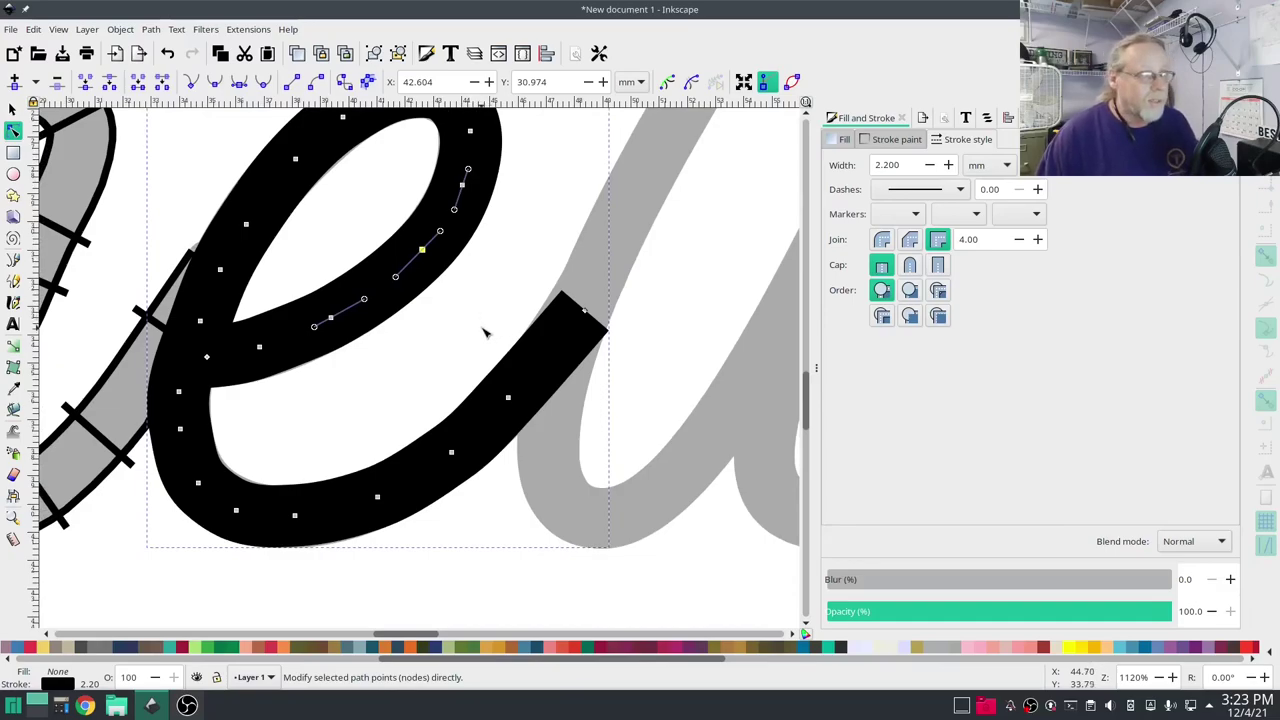
- Convert the e stroke to a satin column with Ink/Stitch's Convert Line to Satin
{"action": "left_click", "coordinate": [247, 30]}
{"action": "mouse_move", "coordinate": [252, 220]}
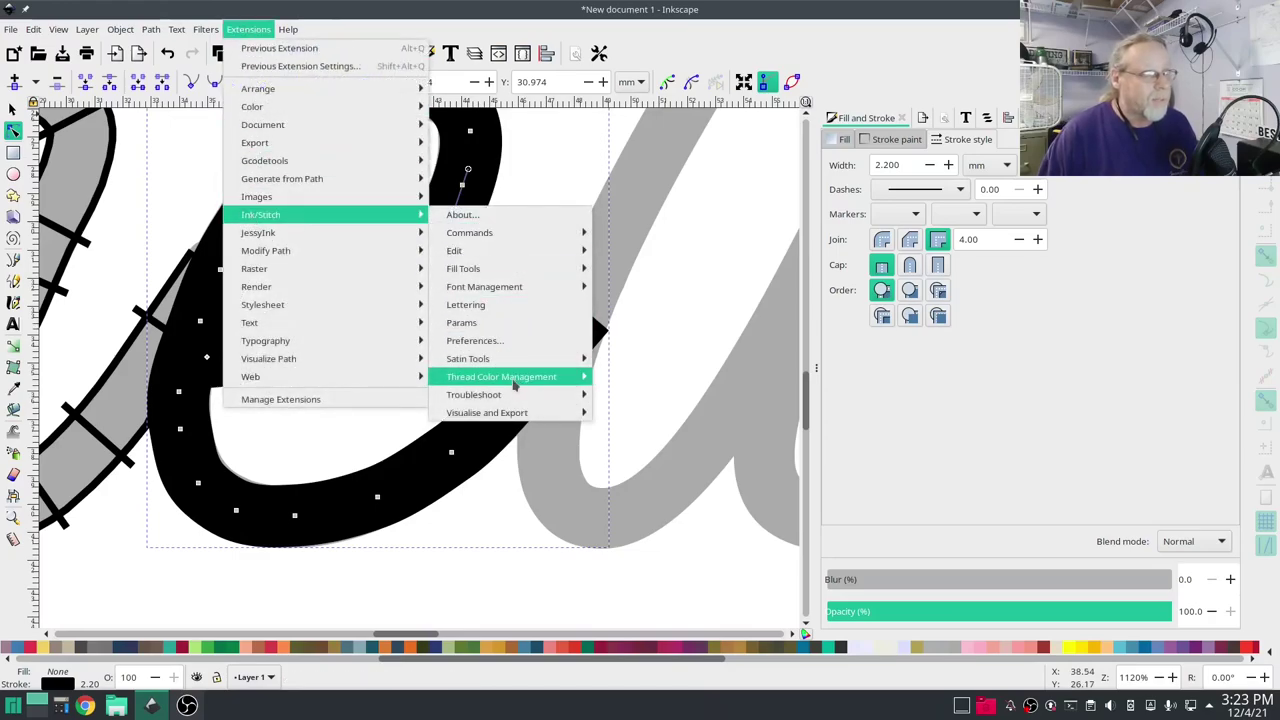
{"action": "mouse_move", "coordinate": [510, 360]}
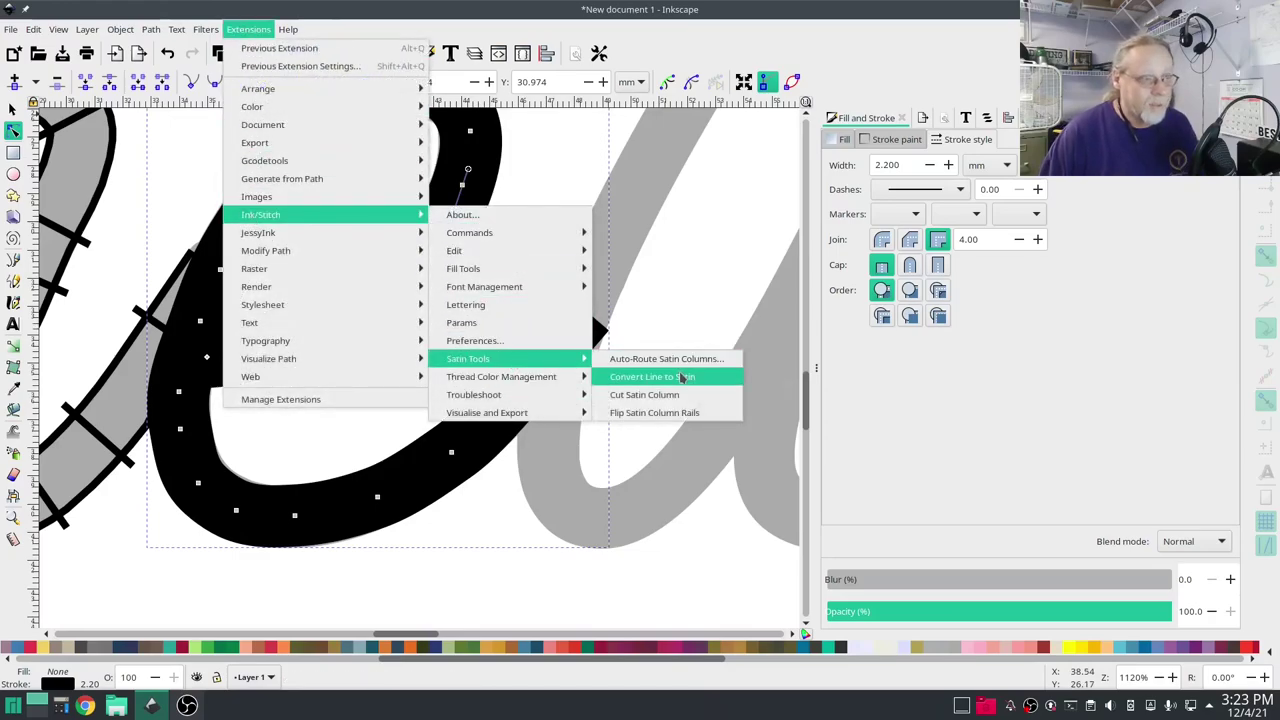
{"action": "left_click", "coordinate": [684, 378]}
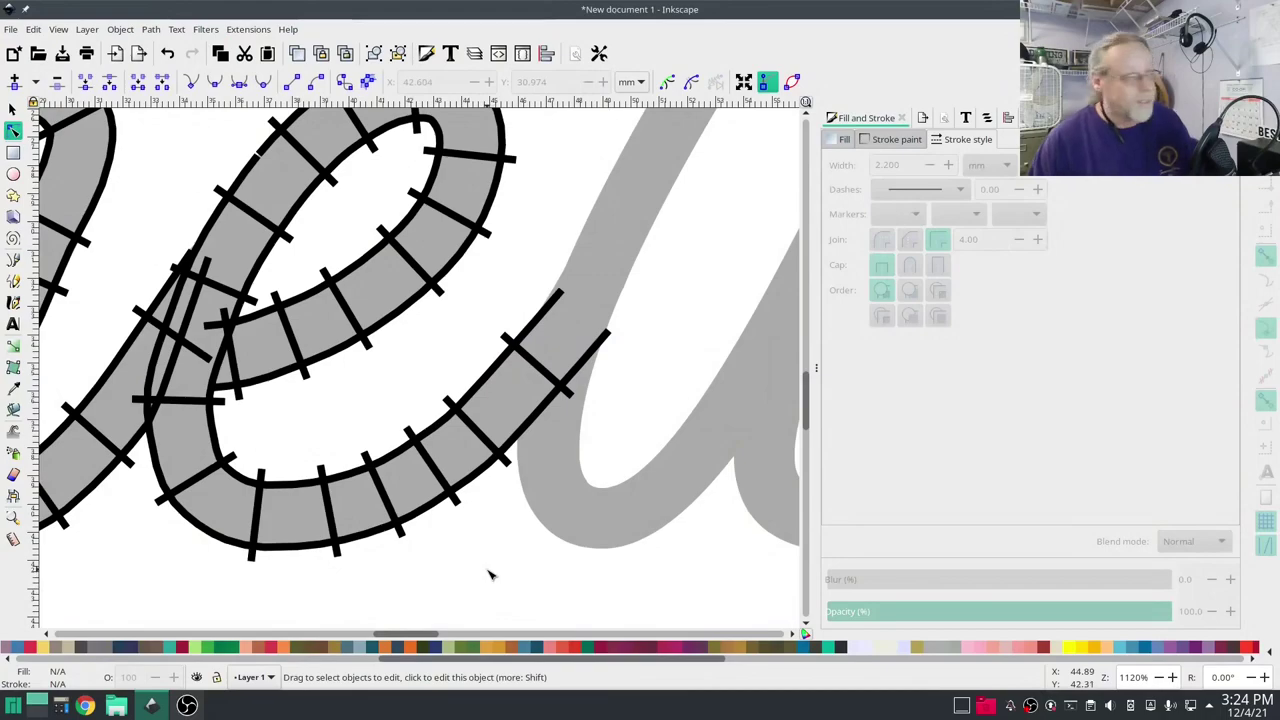
- On the e's loop satin column, extend the lower rail's end node into the back stroke and delete two upper-rail nodes at the junction
{"action": "left_click", "coordinate": [257, 388]}
{"action": "left_click_drag", "start_coordinate": [218, 386], "coordinate": [207, 388]}
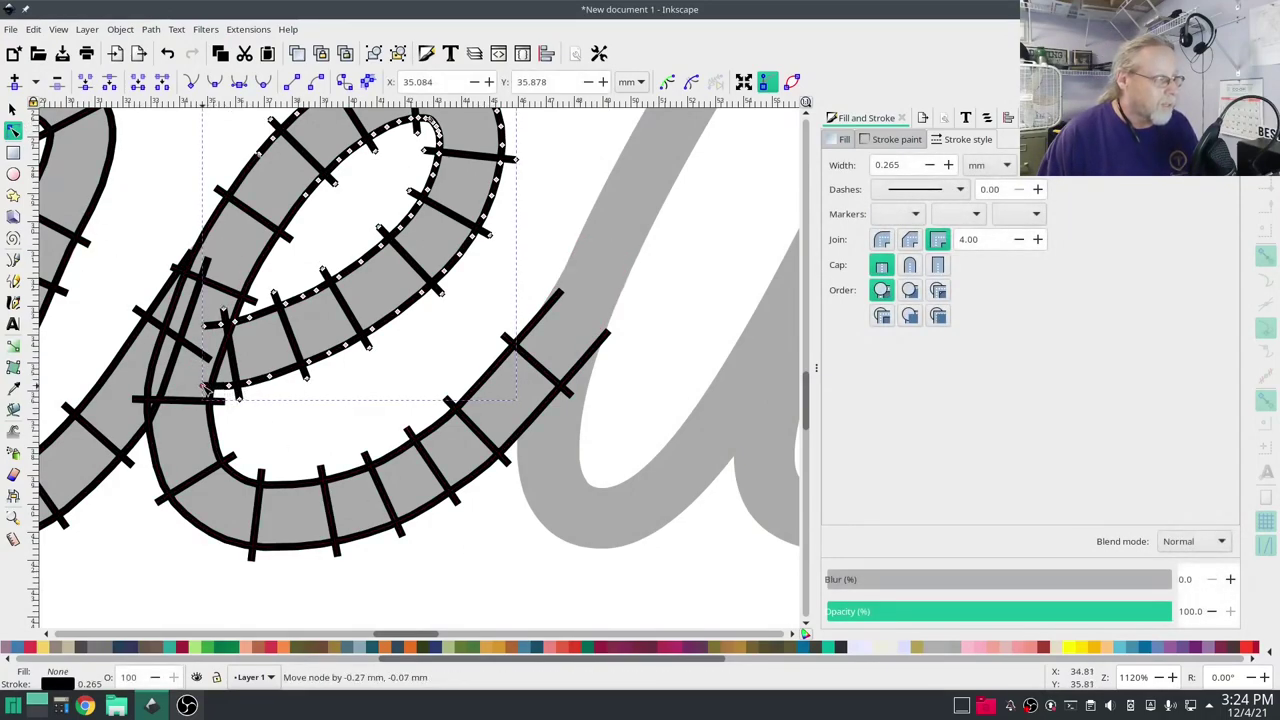
{"action": "left_click", "coordinate": [226, 325]}
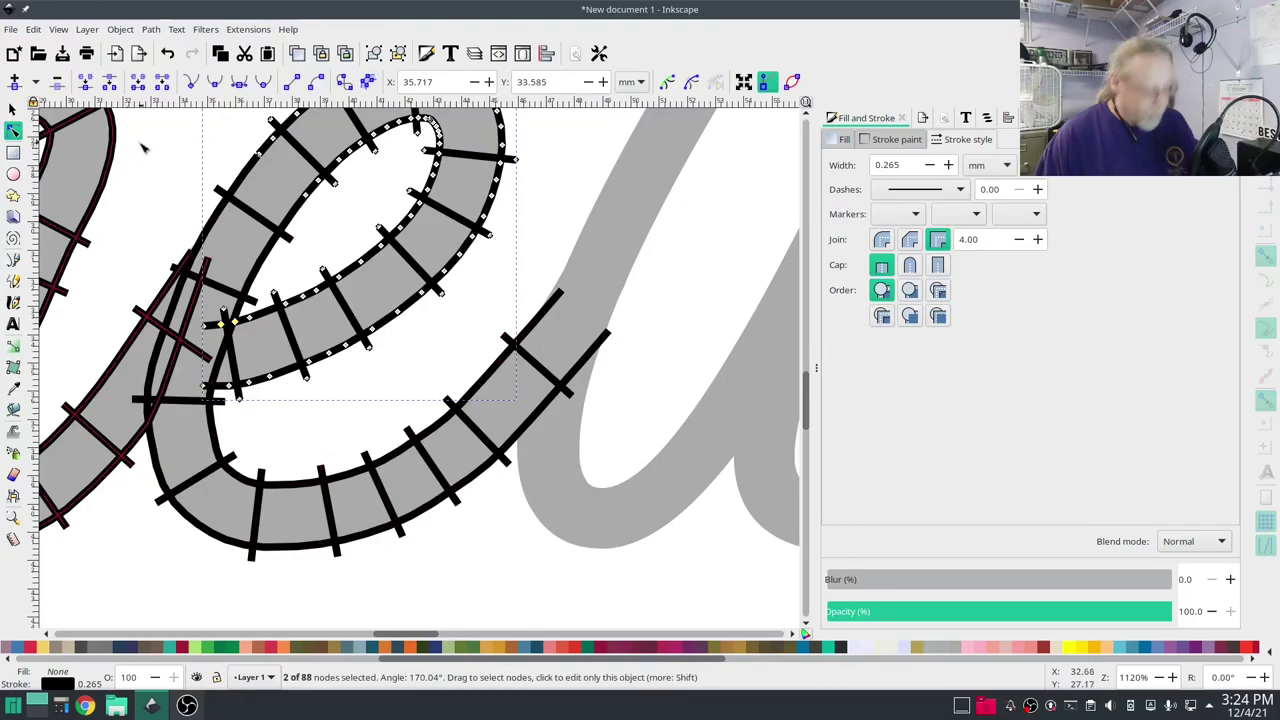
{"action": "key", "text": "Delete"}
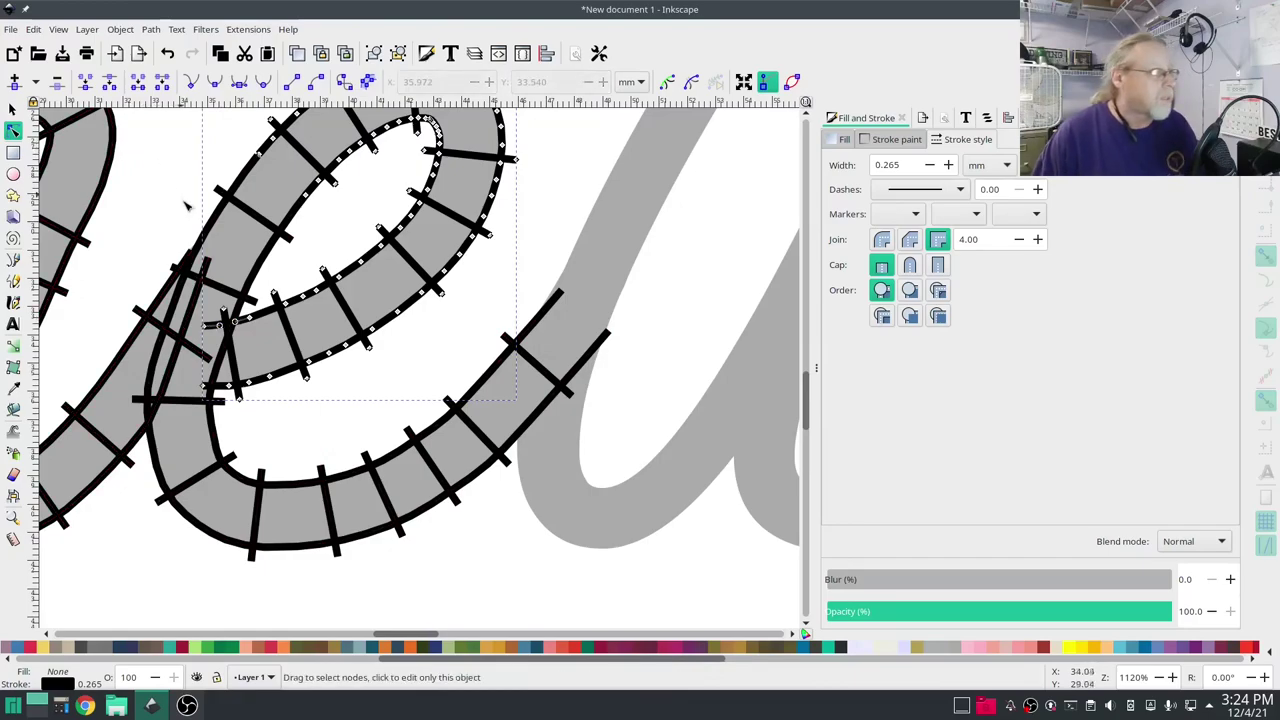
- Pull the loop satin's upper-rail end node in toward the junction and align the neighbouring nodes to smooth the rail
{"action": "left_click", "coordinate": [206, 326]}
{"action": "left_click_drag", "start_coordinate": [206, 326], "coordinate": [221, 322]}
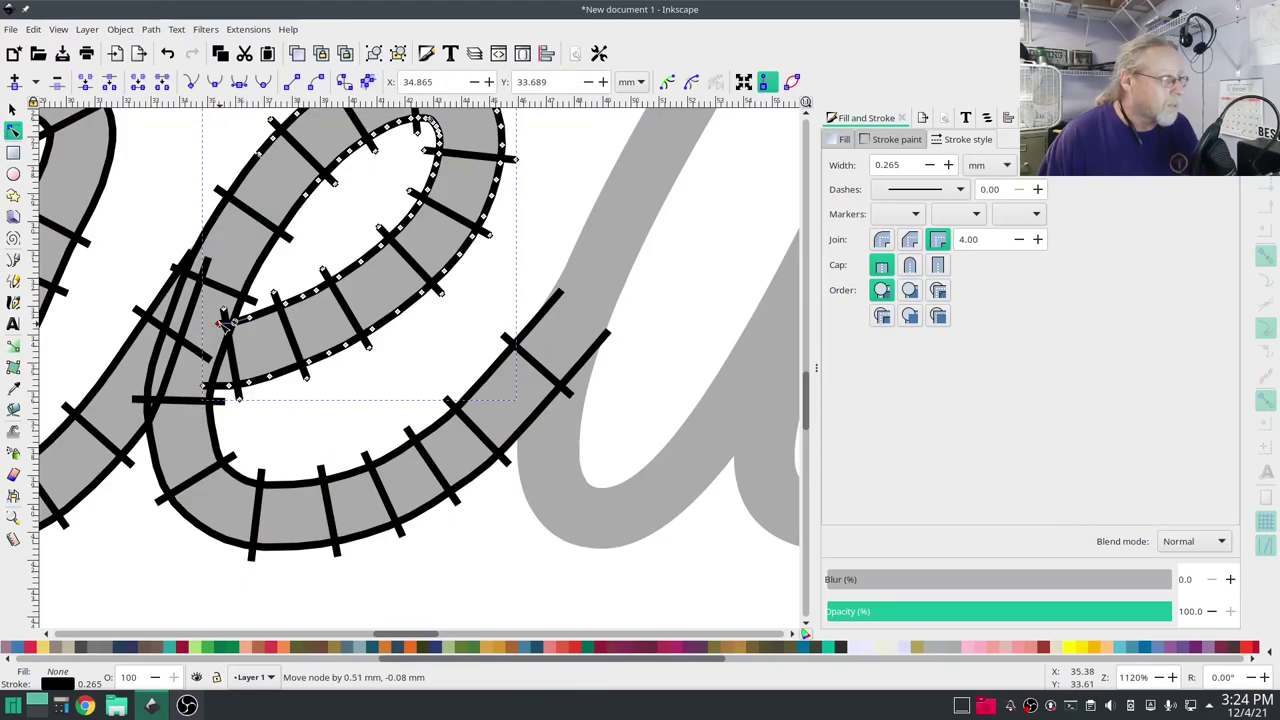
{"action": "left_click_drag", "start_coordinate": [224, 321], "coordinate": [225, 321]}
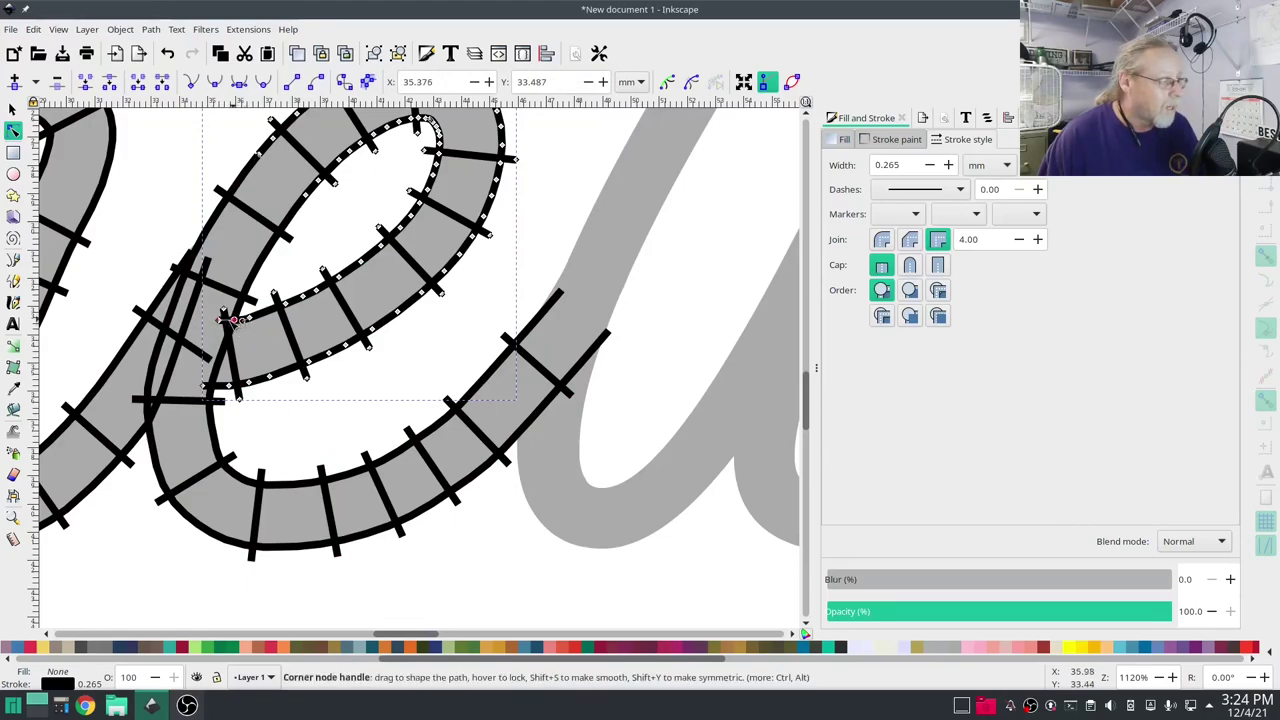
{"action": "left_click_drag", "start_coordinate": [250, 318], "coordinate": [254, 316]}
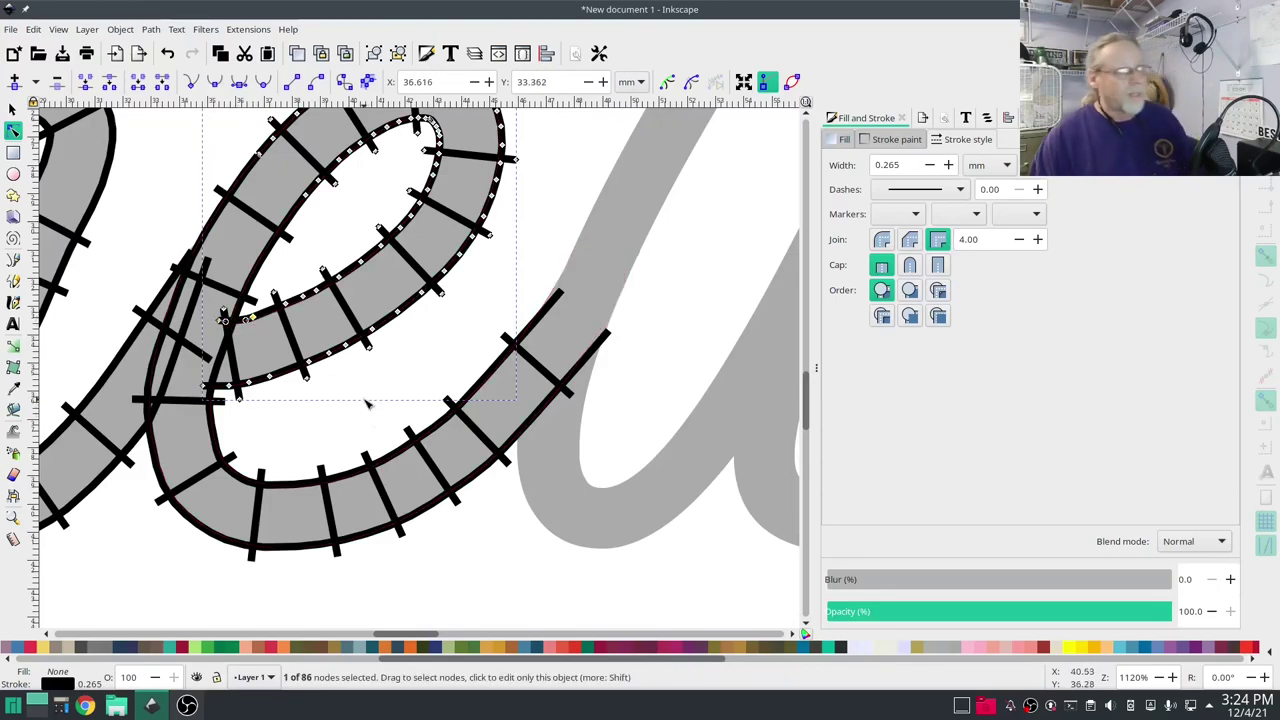
- Taper the end of the e's tail satin column by moving its rail-end nodes close together against the w's first stem
{"action": "left_click", "coordinate": [542, 414]}
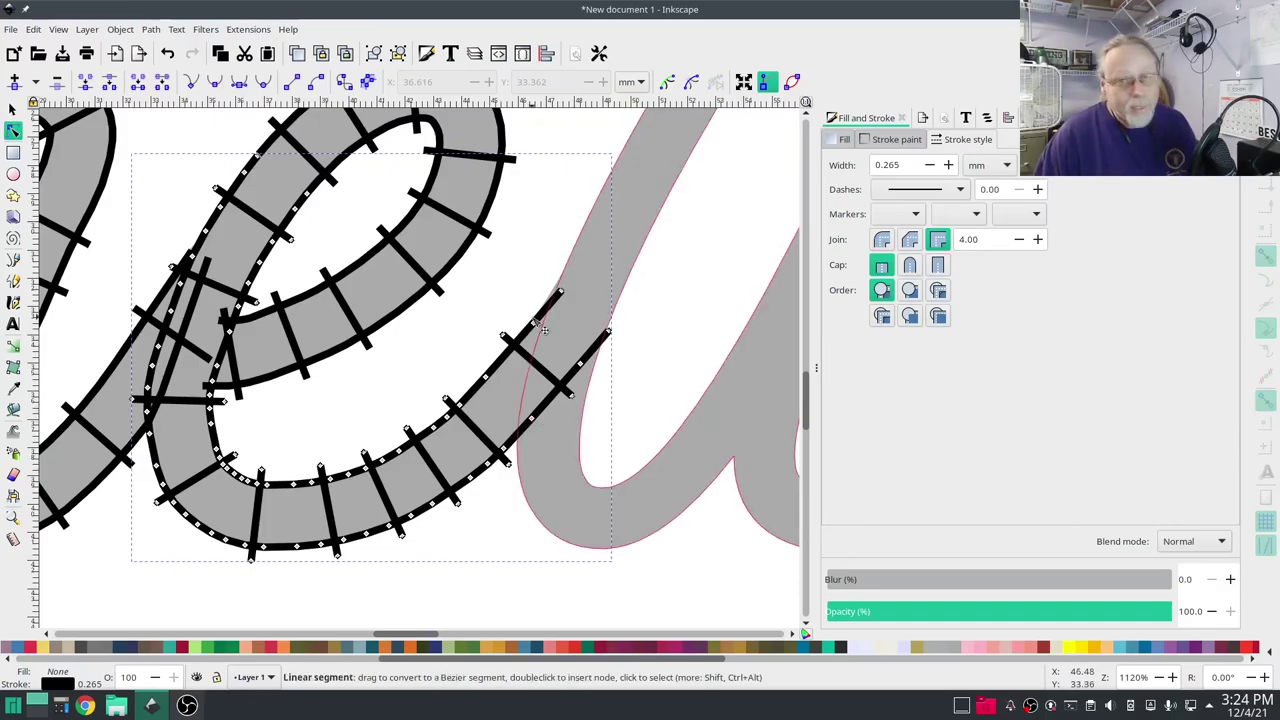
{"action": "left_click_drag", "start_coordinate": [576, 366], "coordinate": [556, 286]}
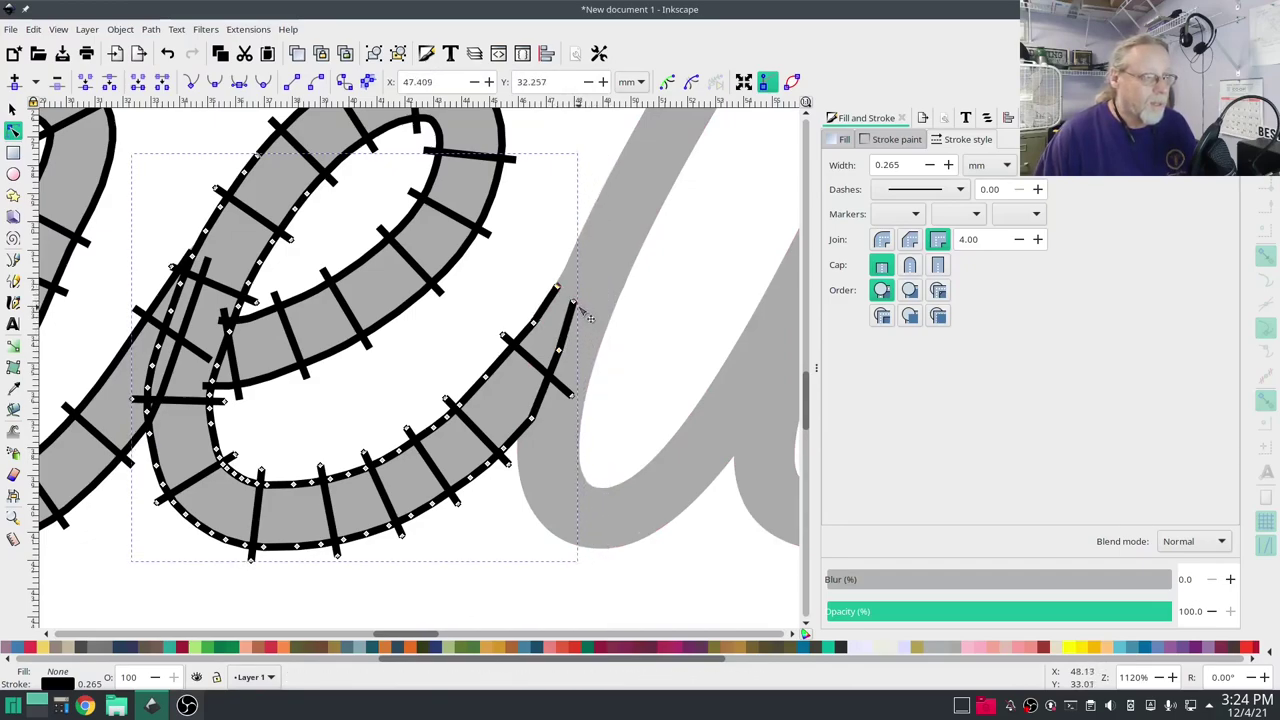
{"action": "left_click", "coordinate": [470, 602]}
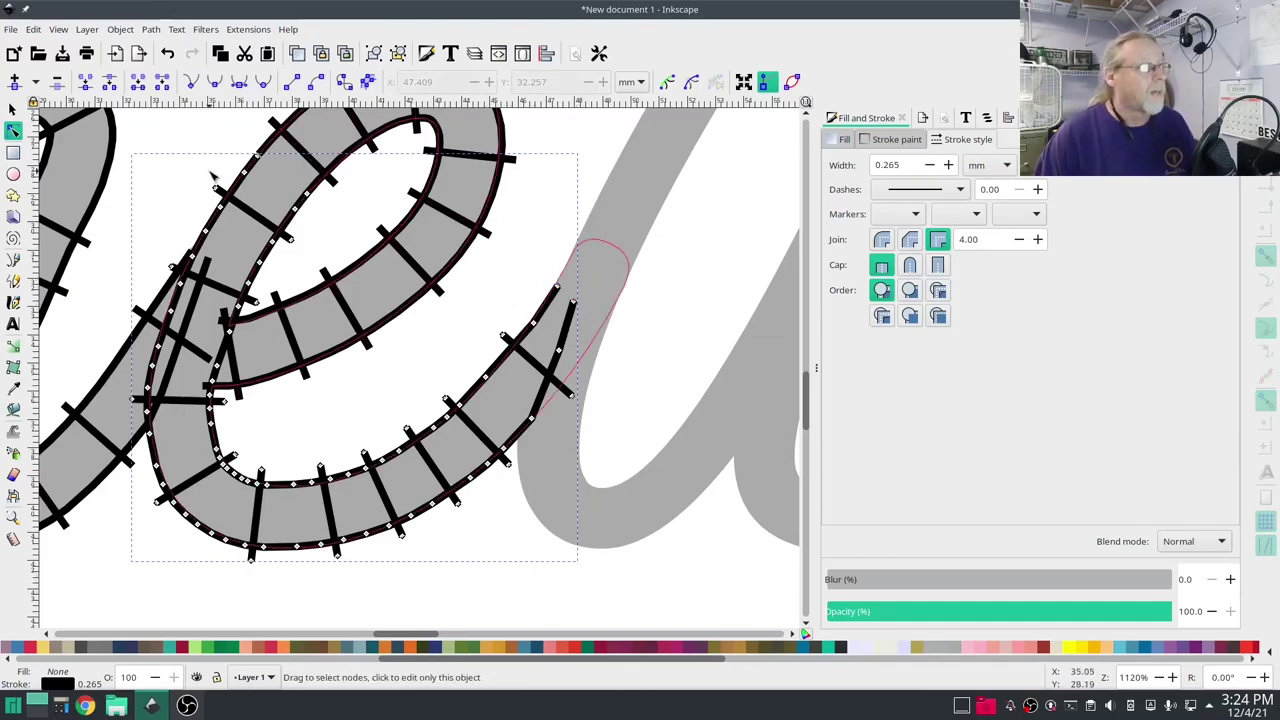
{"action": "left_click", "coordinate": [183, 137]}
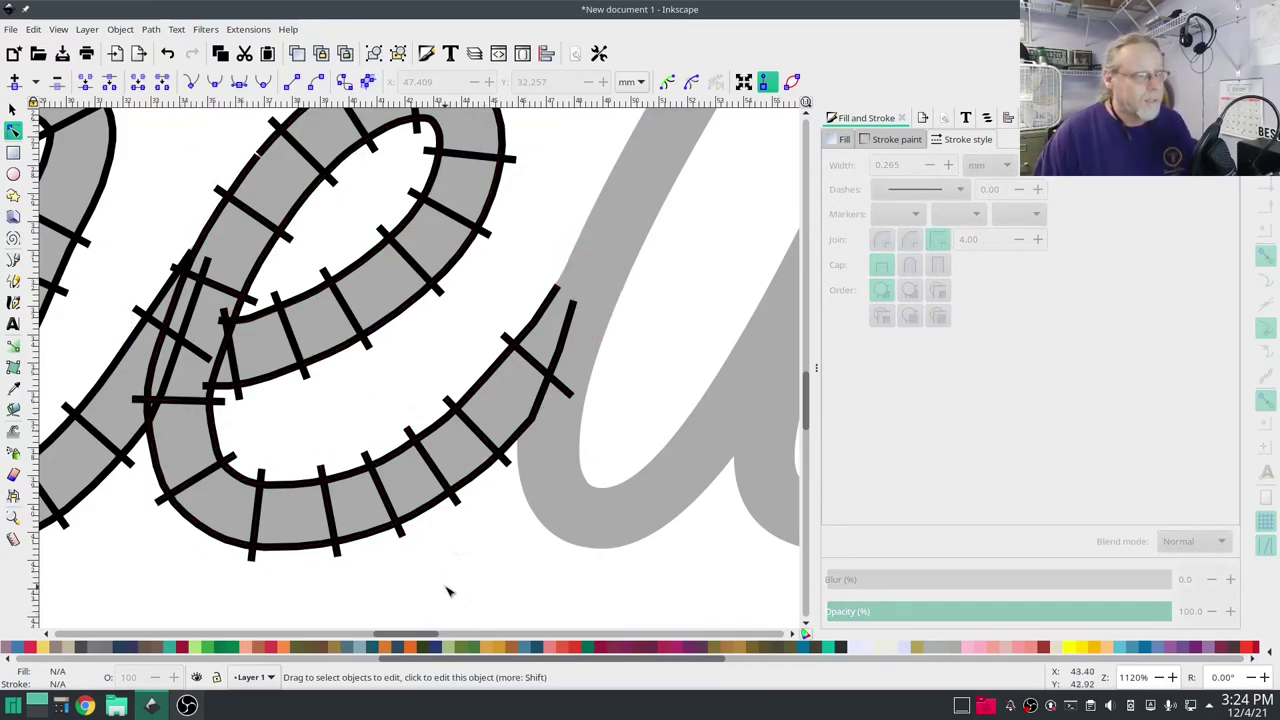
- Group the e's two satin paths, path8 and path7
{"action": "scroll", "coordinate": [448, 591], "scroll_direction": "down", "scroll_amount": 2}
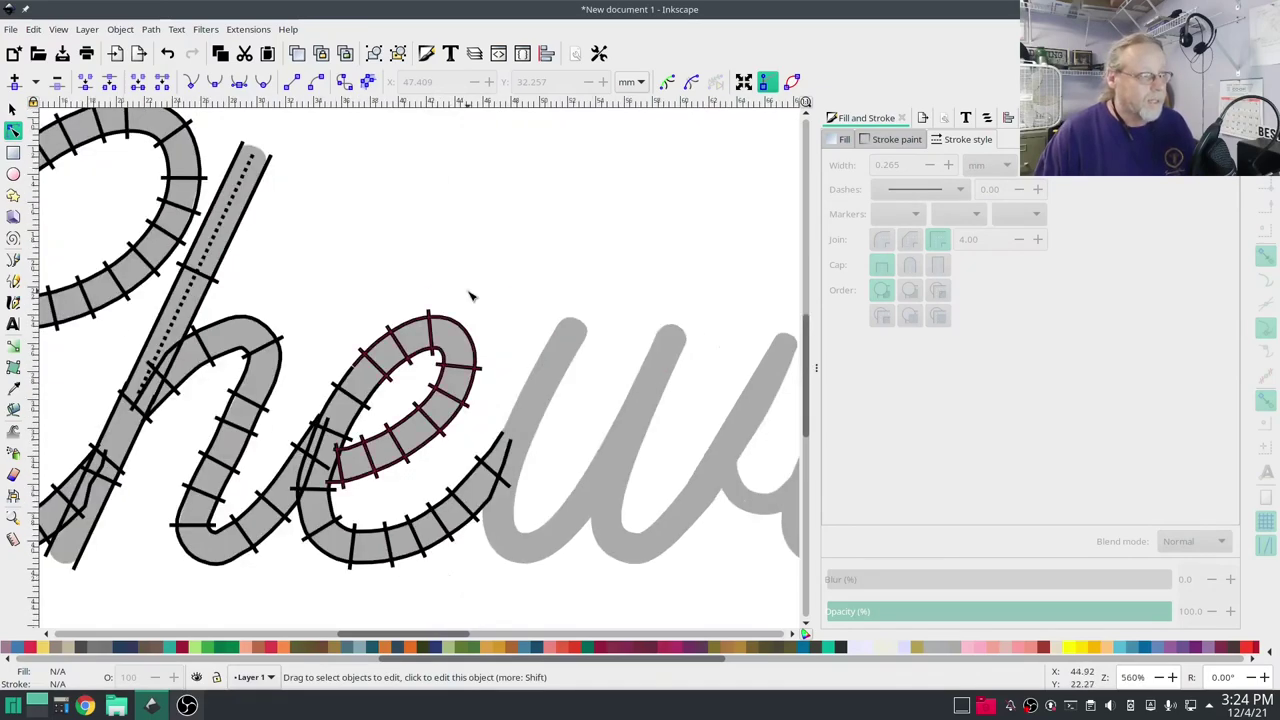
{"action": "left_click", "coordinate": [966, 119]}
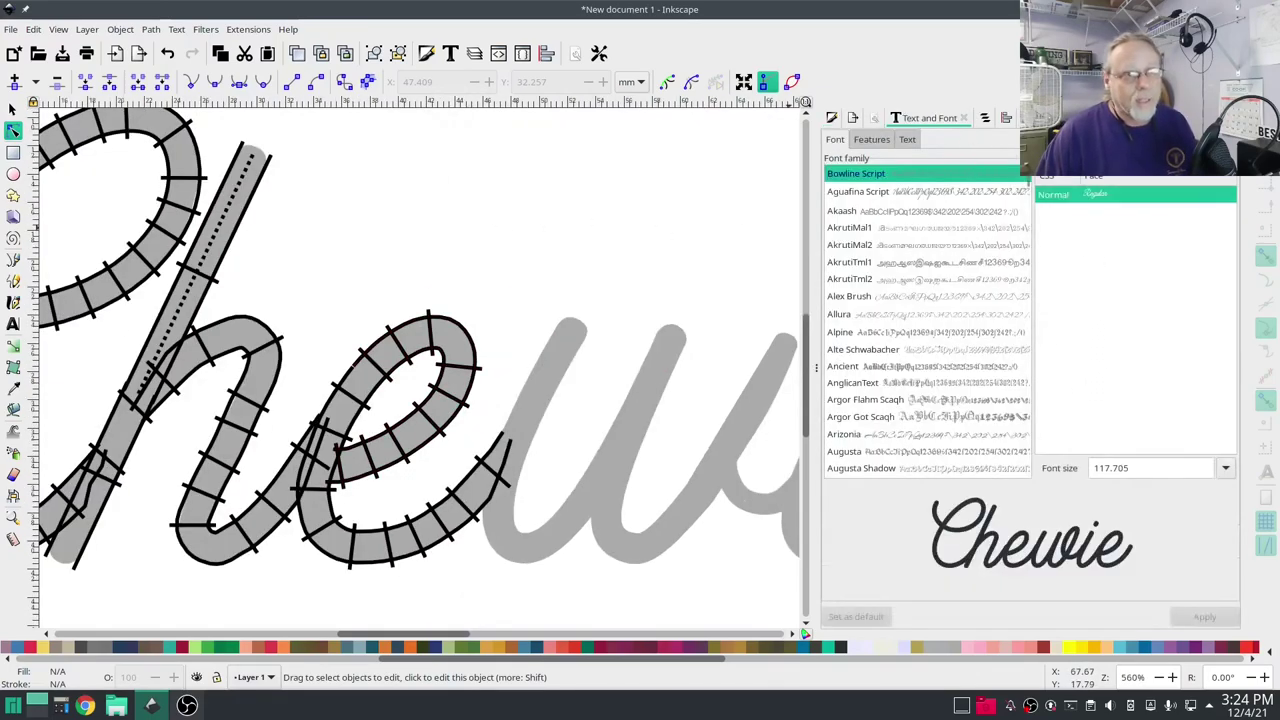
{"action": "left_click", "coordinate": [985, 116]}
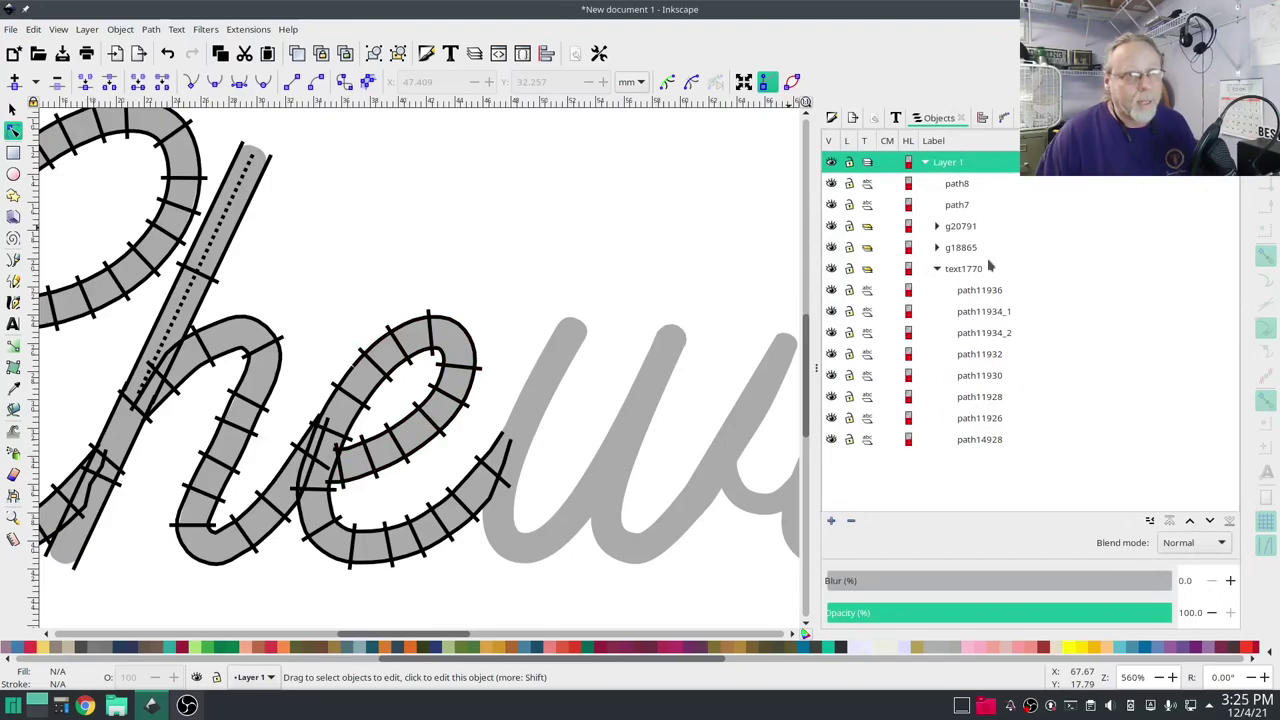
{"action": "left_click", "coordinate": [957, 185]}
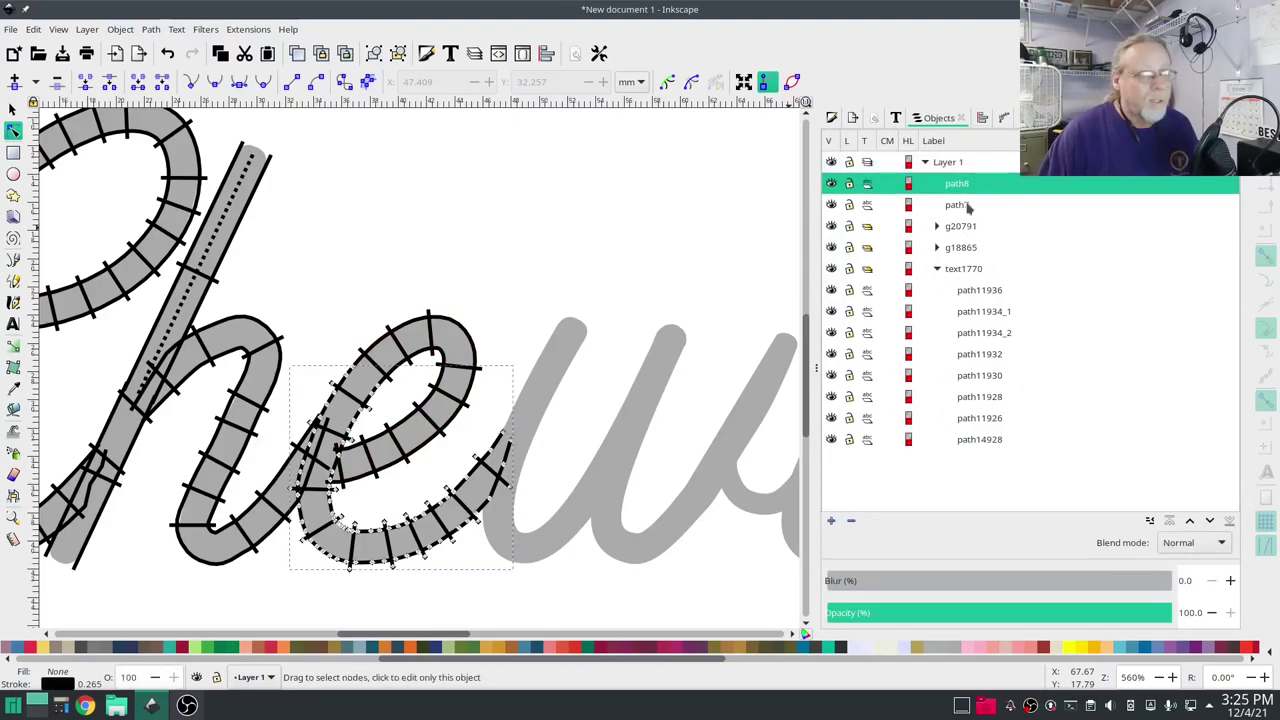
{"action": "left_click", "coordinate": [958, 205], "text": "shift"}
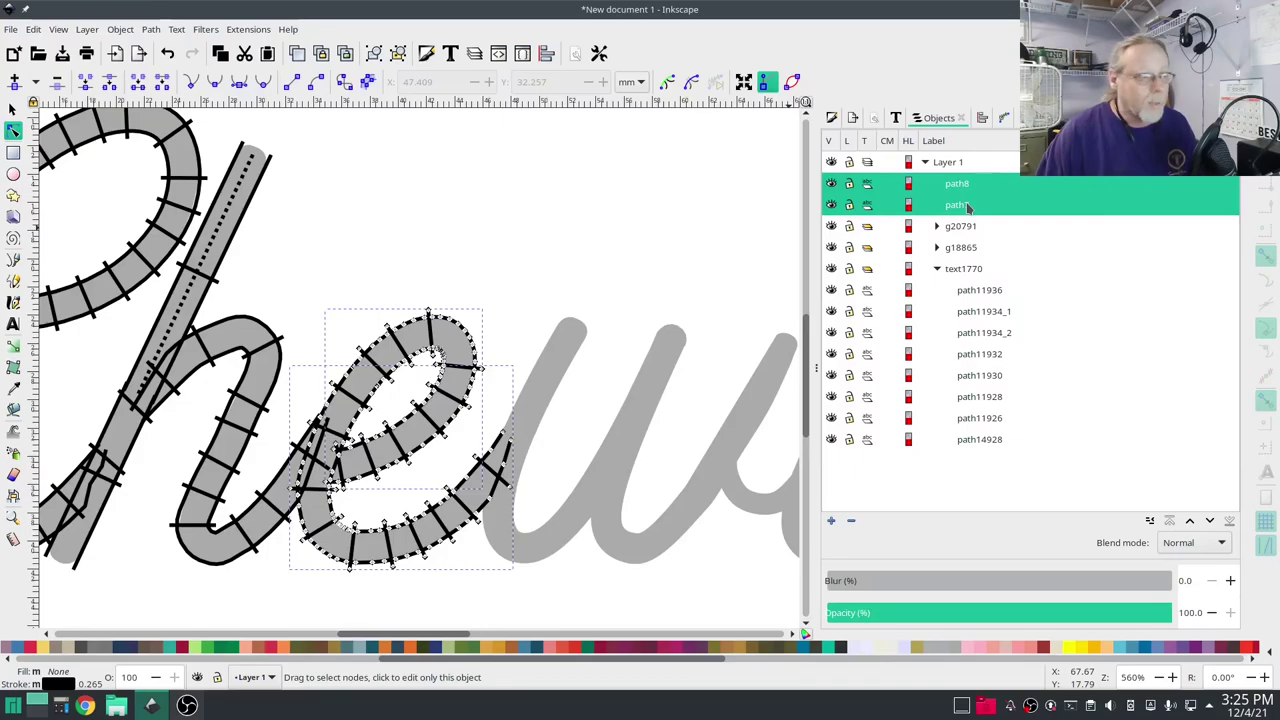
{"action": "right_click", "coordinate": [967, 206]}
{"action": "left_click", "coordinate": [995, 415]}
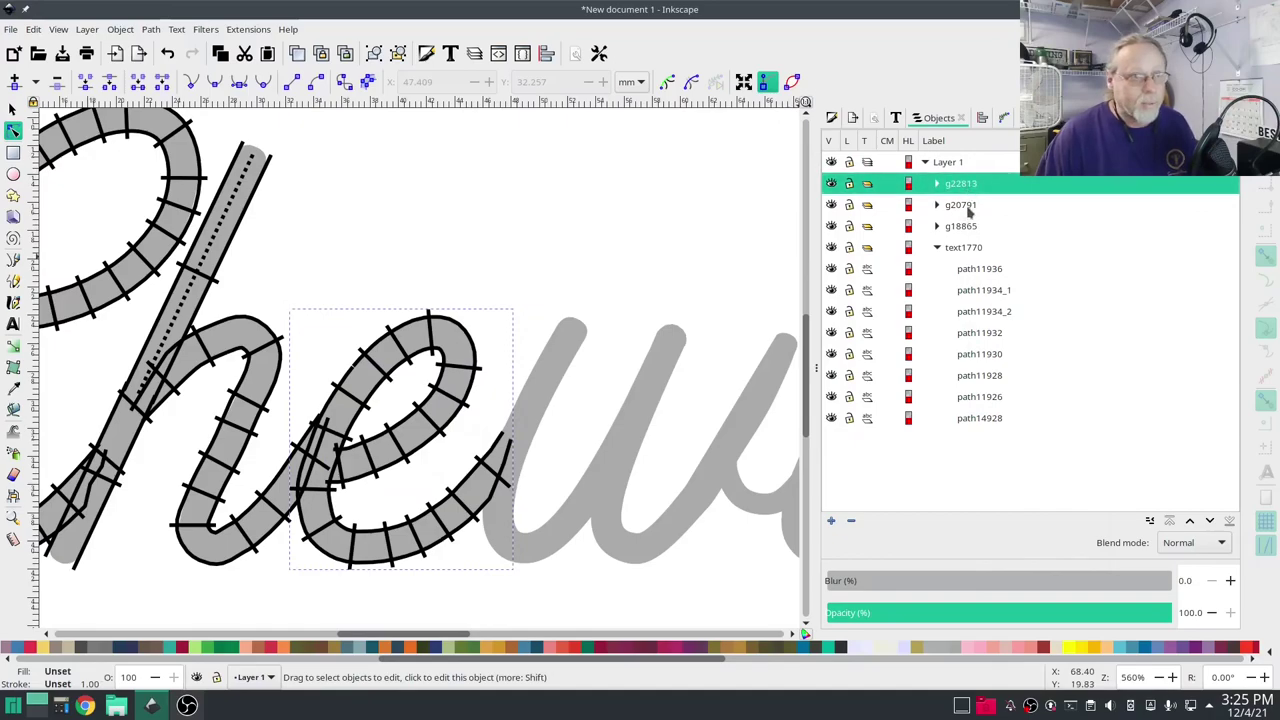
- Select the three groups holding the C, h and e and open them in the Ink/Stitch stitch simulator
{"action": "left_click", "coordinate": [968, 206]}
{"action": "left_click", "coordinate": [967, 227]}
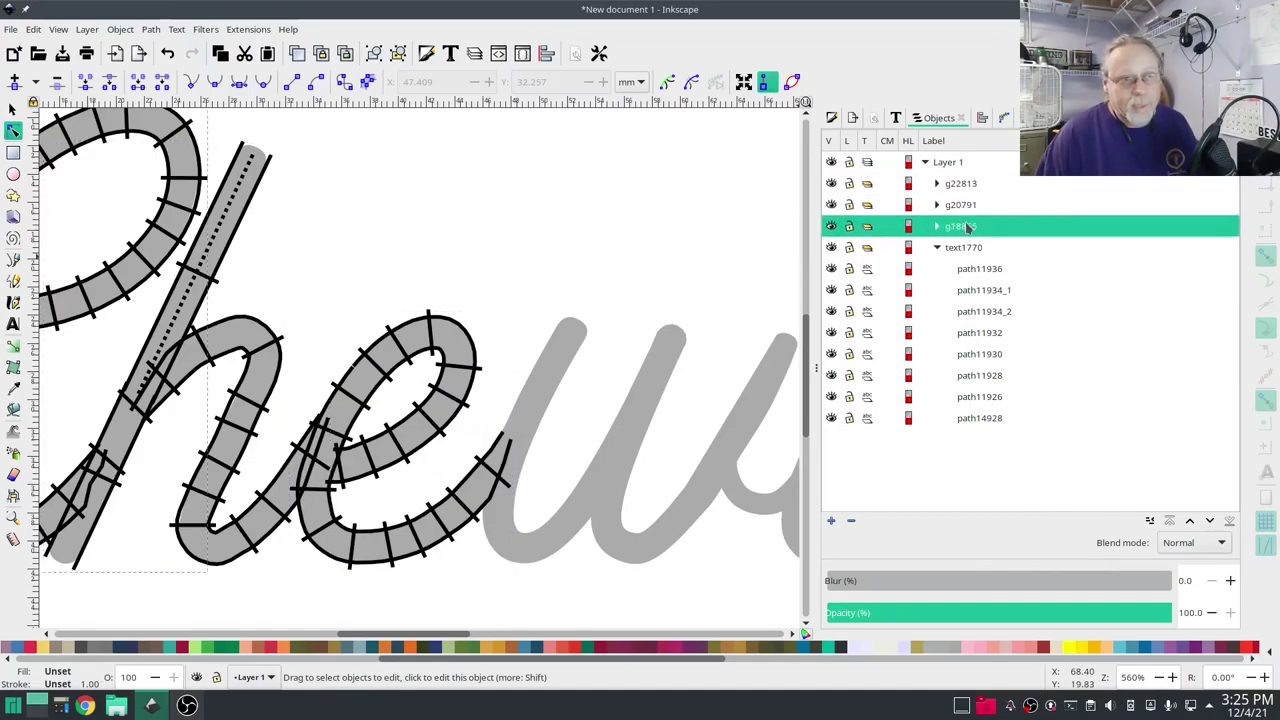
{"action": "left_click", "coordinate": [968, 248]}
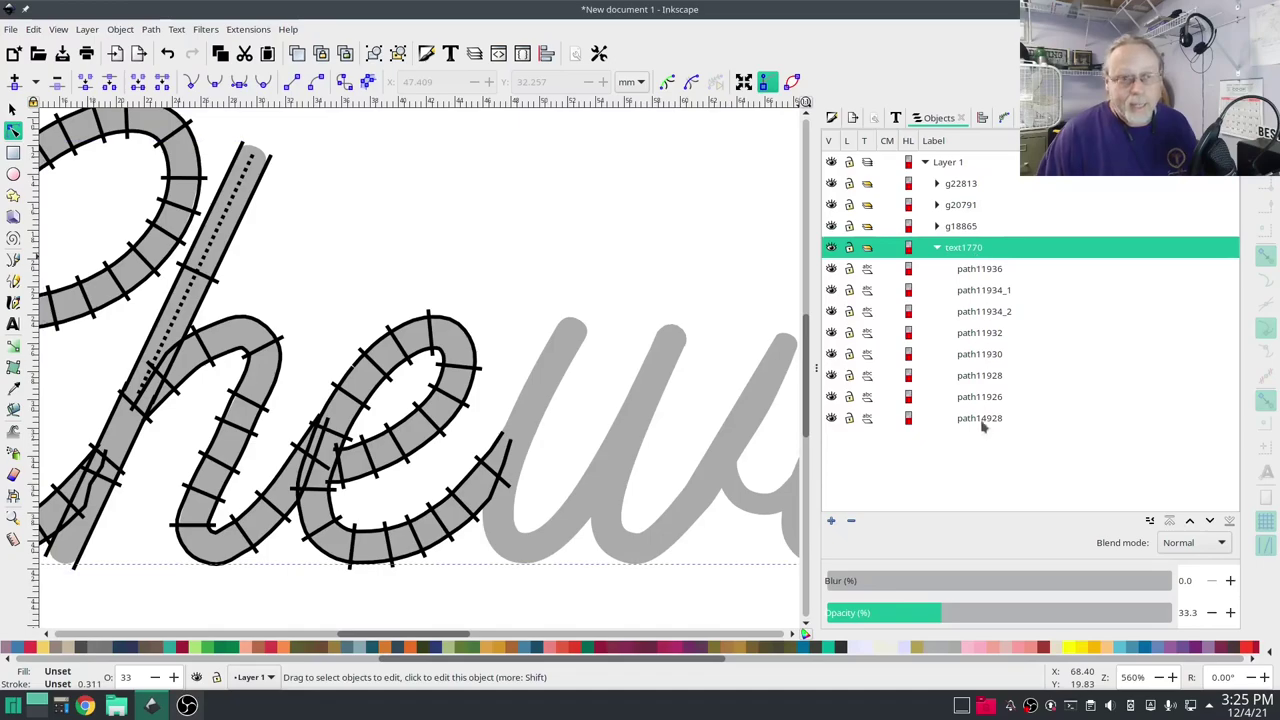
{"action": "left_click", "coordinate": [968, 229]}
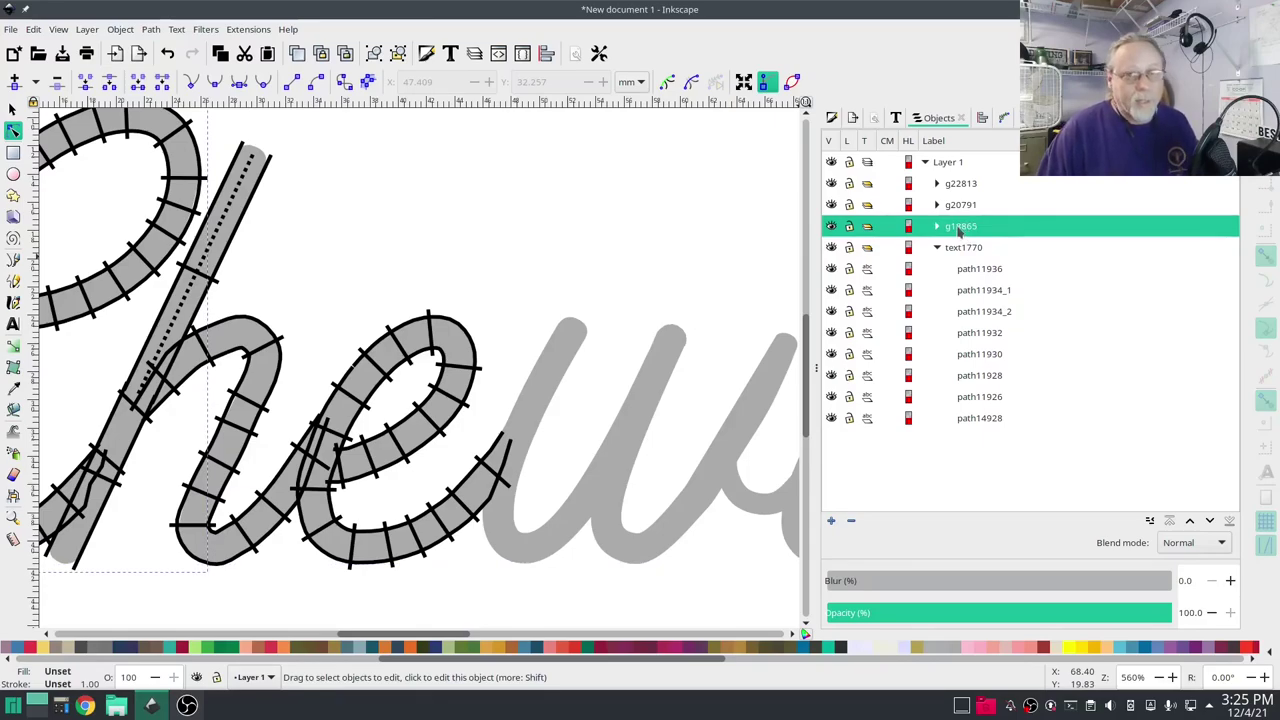
{"action": "left_click", "coordinate": [957, 186], "text": "shift"}
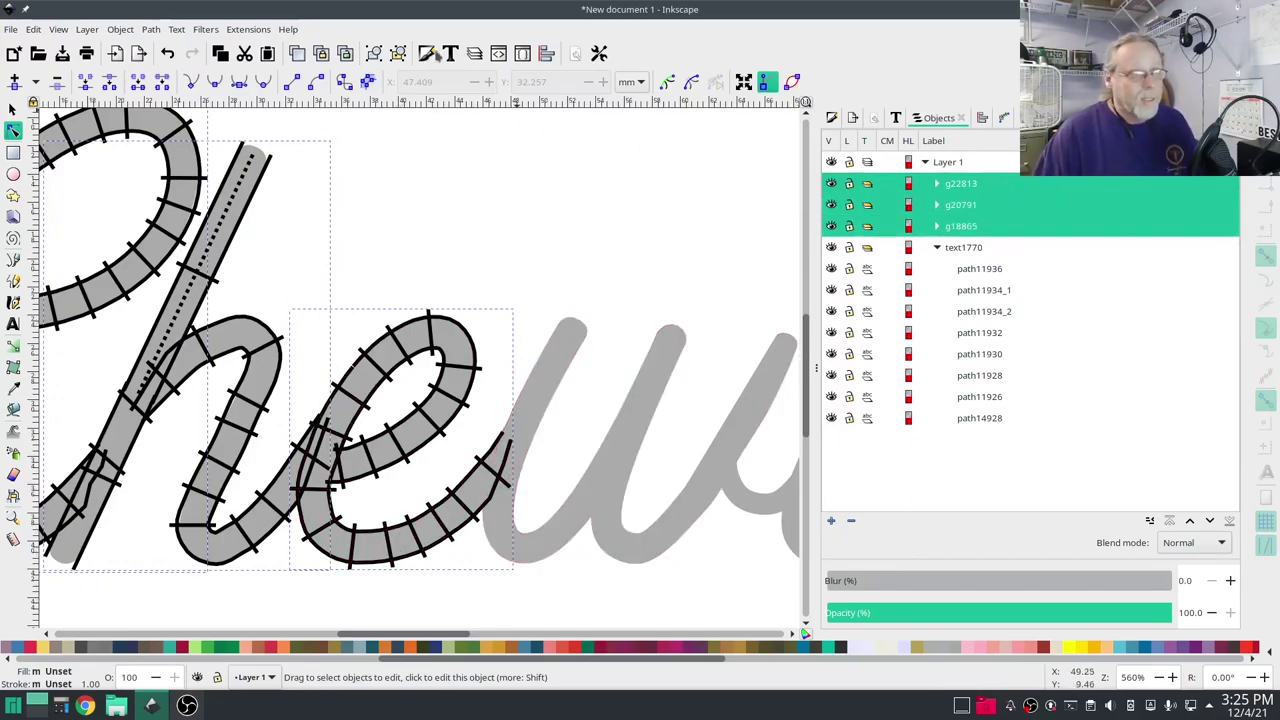
{"action": "left_click", "coordinate": [248, 29]}
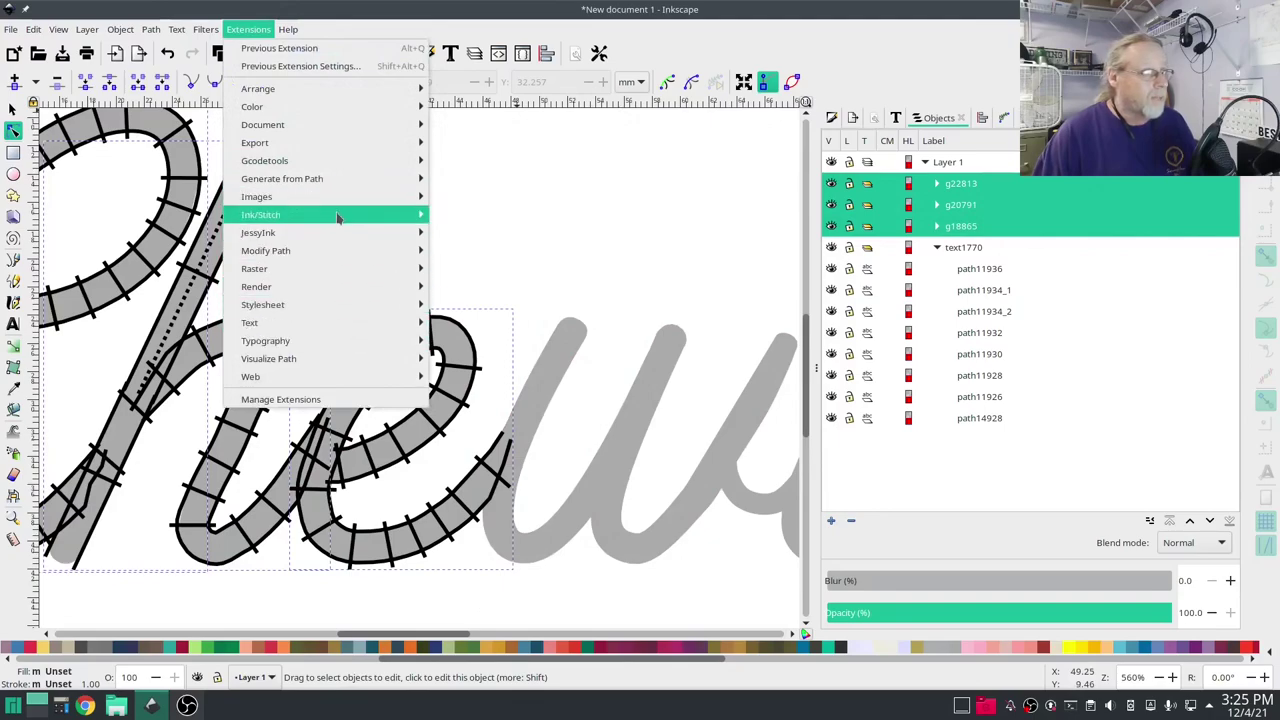
{"action": "mouse_move", "coordinate": [345, 214]}
{"action": "mouse_move", "coordinate": [487, 412]}
{"action": "left_click", "coordinate": [650, 449]}
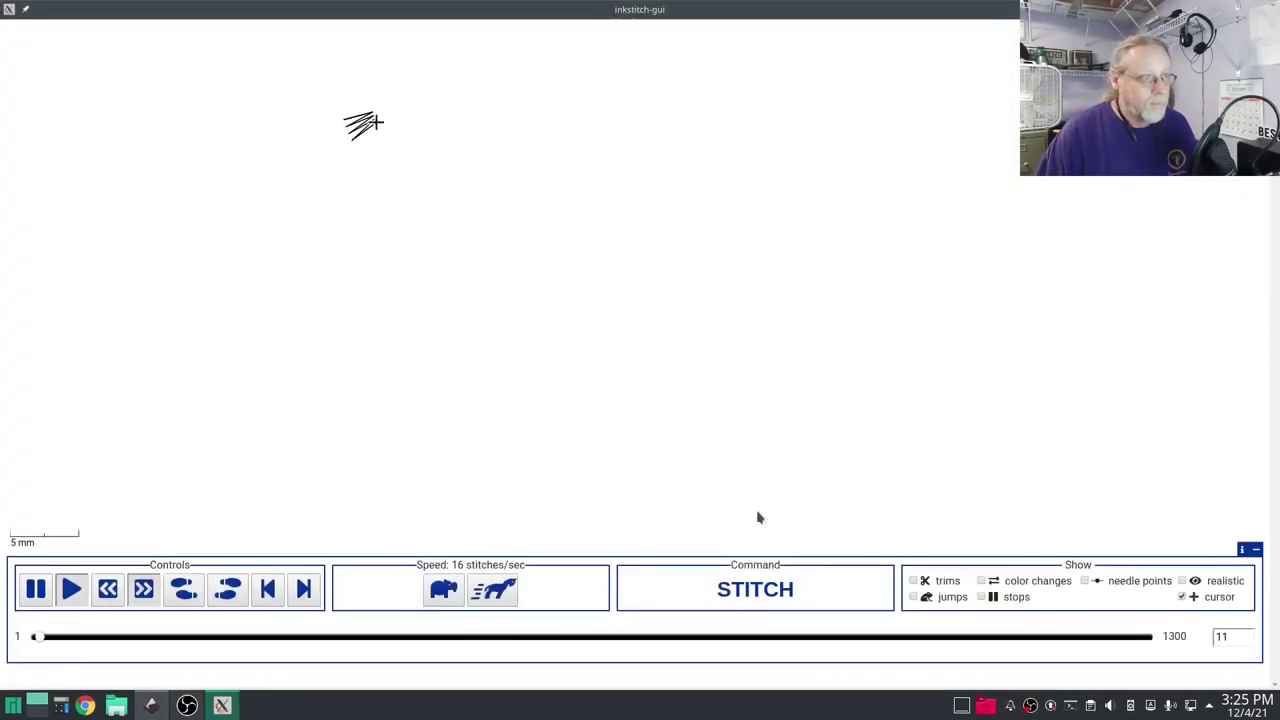
- Play the stitch simulation at 128 stitches/sec, examine the result in realistic view, and close the simulator
{"action": "left_click", "coordinate": [487, 595]}
{"action": "left_click", "coordinate": [487, 595]}
{"action": "left_click", "coordinate": [487, 595]}
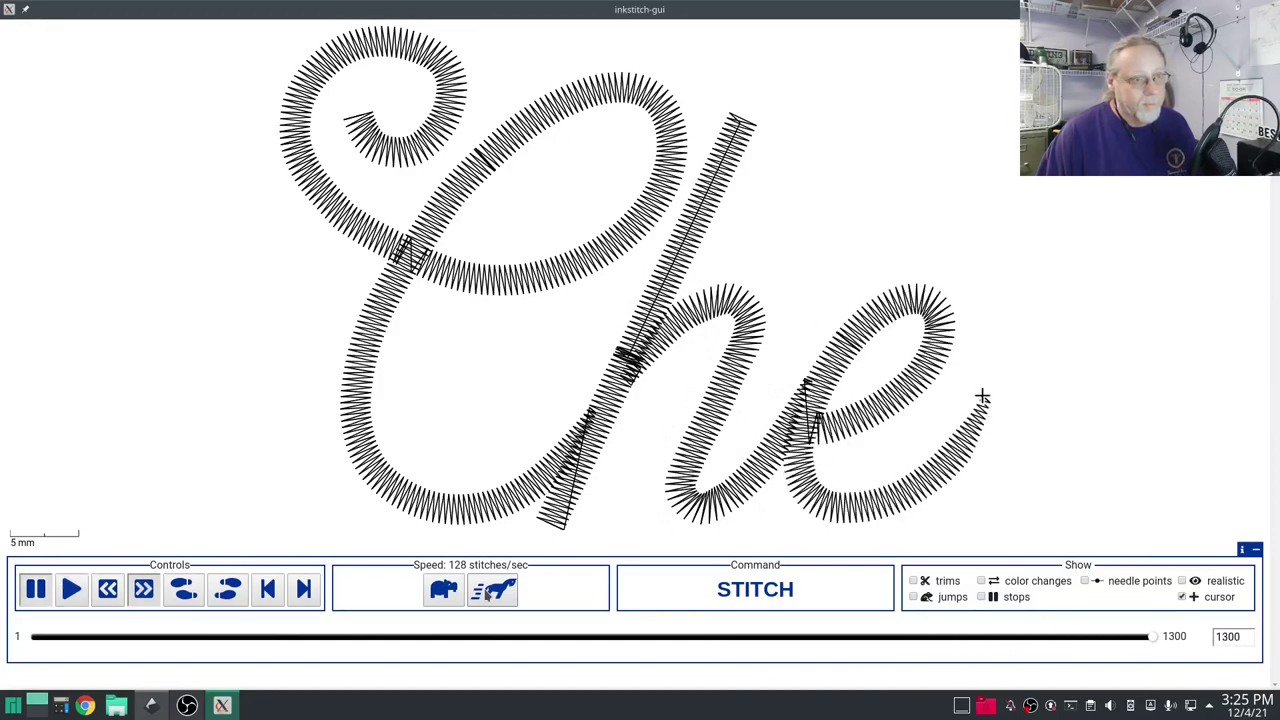
{"action": "left_click", "coordinate": [1183, 581]}
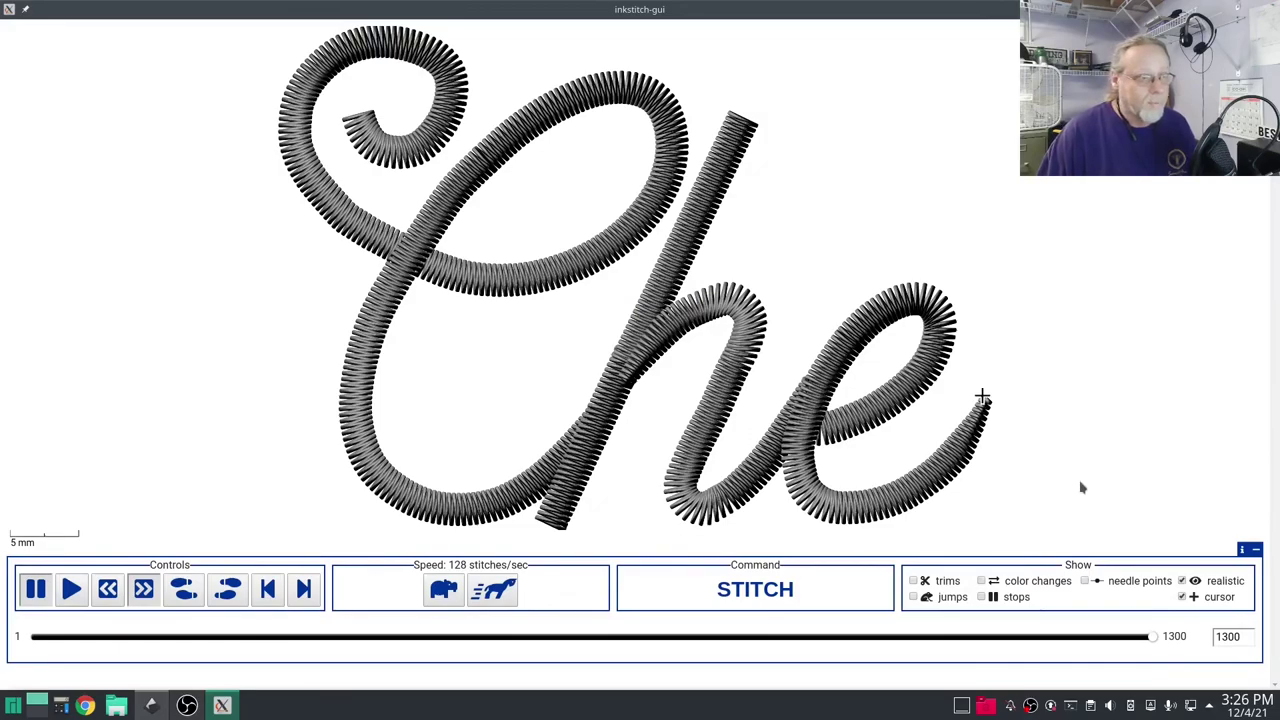
{"action": "key", "text": "alt+F4"}
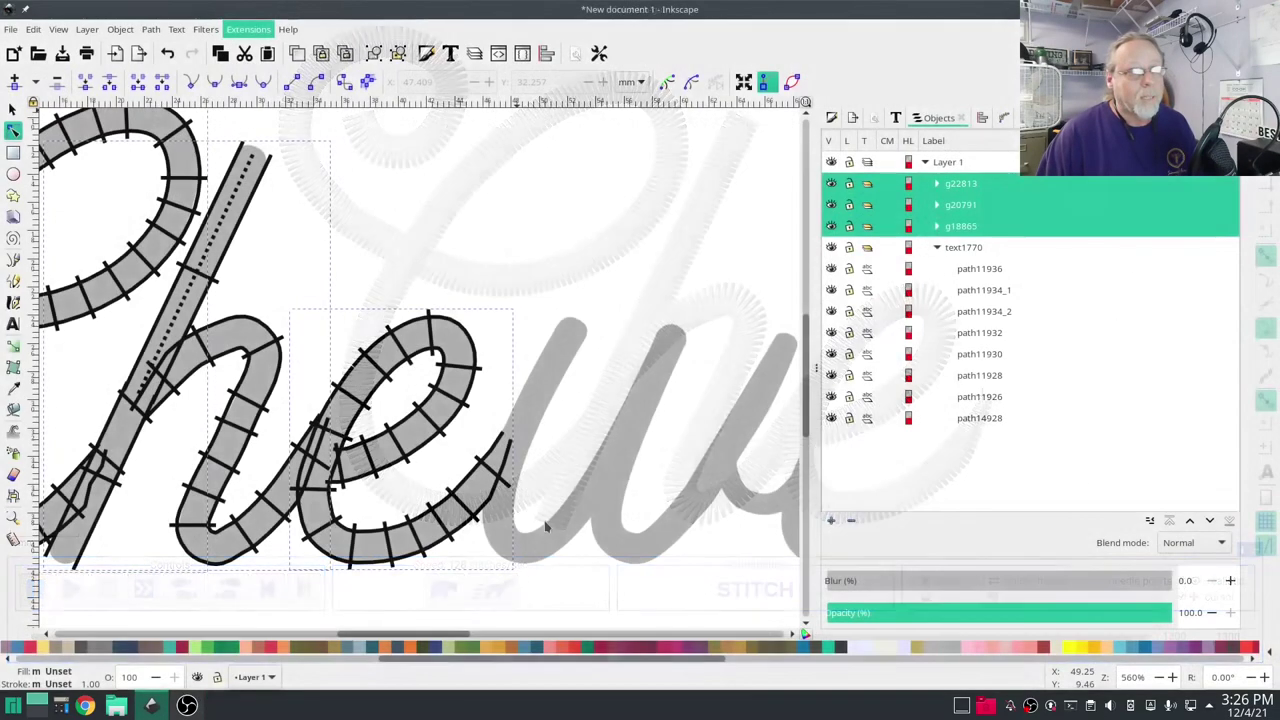
- Draw a straight connecting line about 8.9 mm long from the e's tail end to the top of the w's first stem and give it a dotted dash pattern
{"action": "left_click_drag", "start_coordinate": [575, 454], "coordinate": [528, 386]}
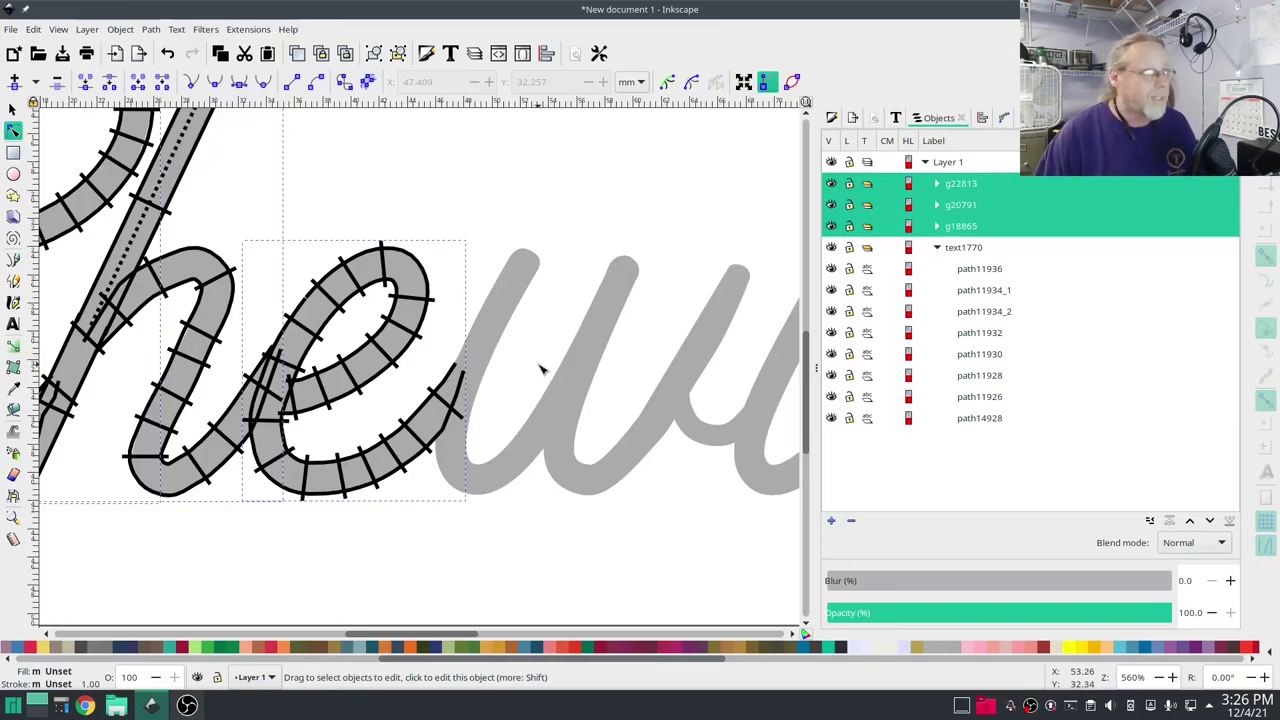
{"action": "key", "text": "b"}
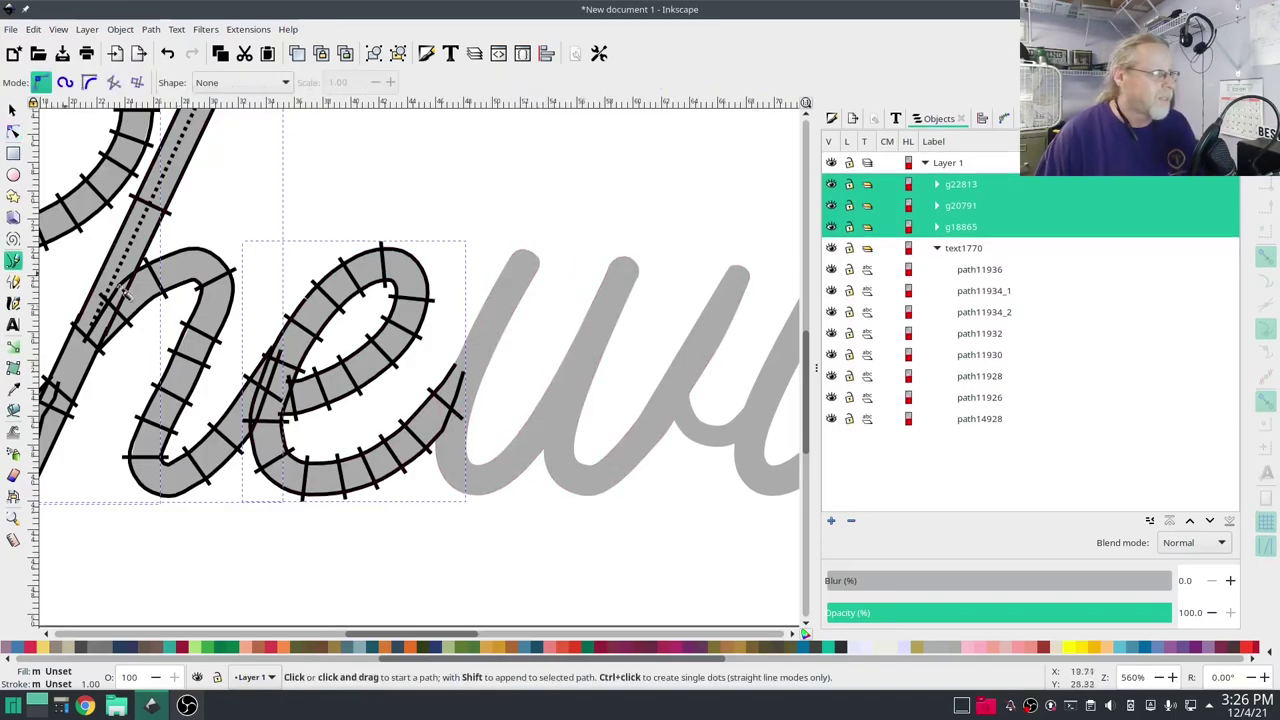
{"action": "left_click", "coordinate": [462, 367]}
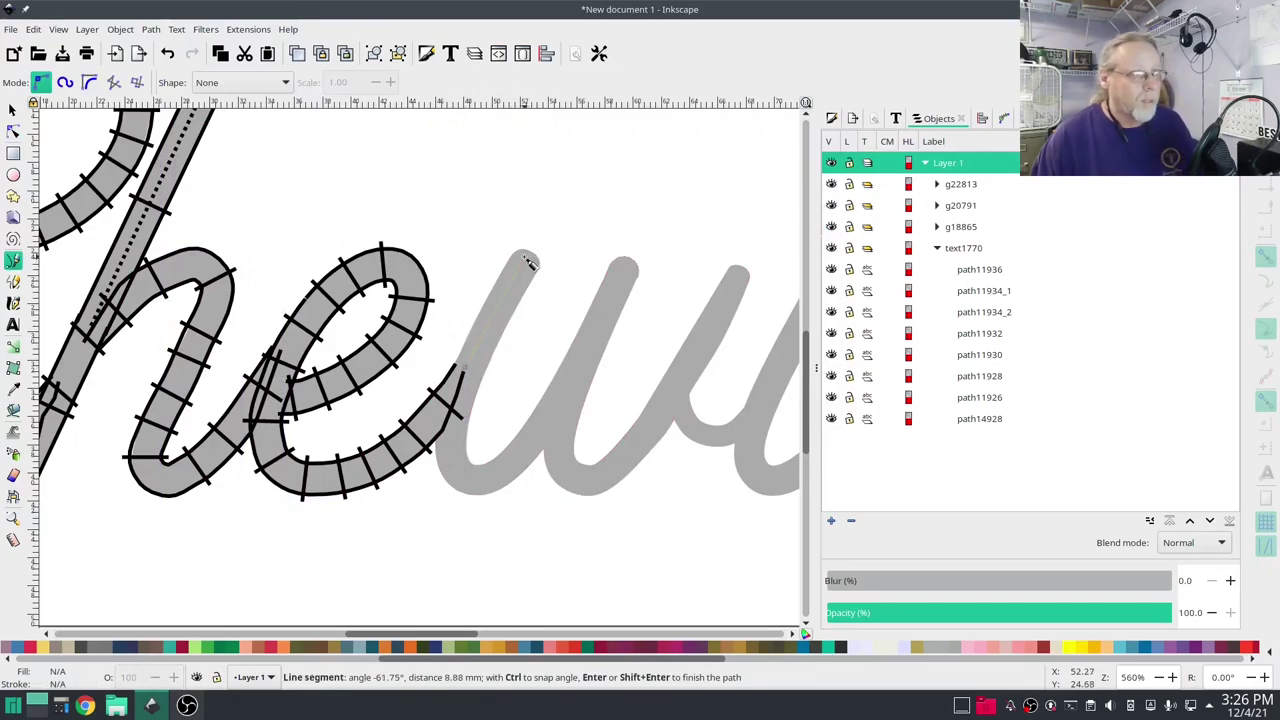
{"action": "double_click", "coordinate": [523, 258]}
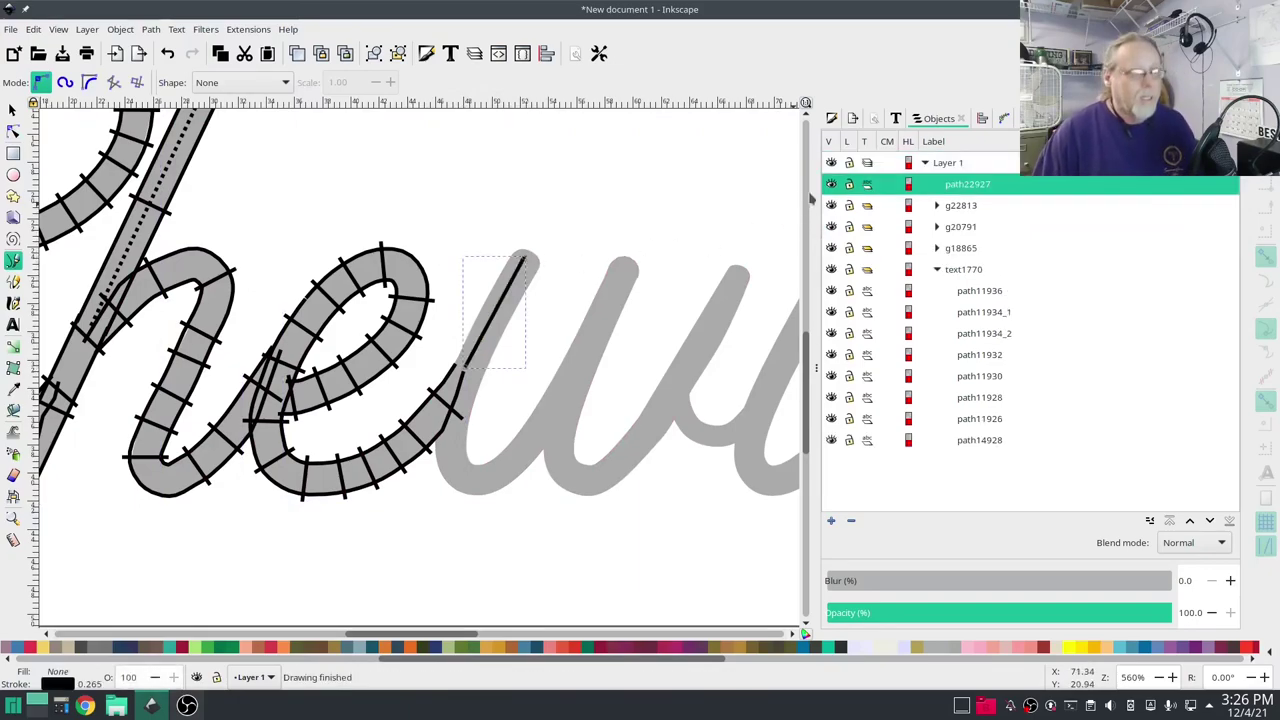
{"action": "left_click", "coordinate": [832, 118]}
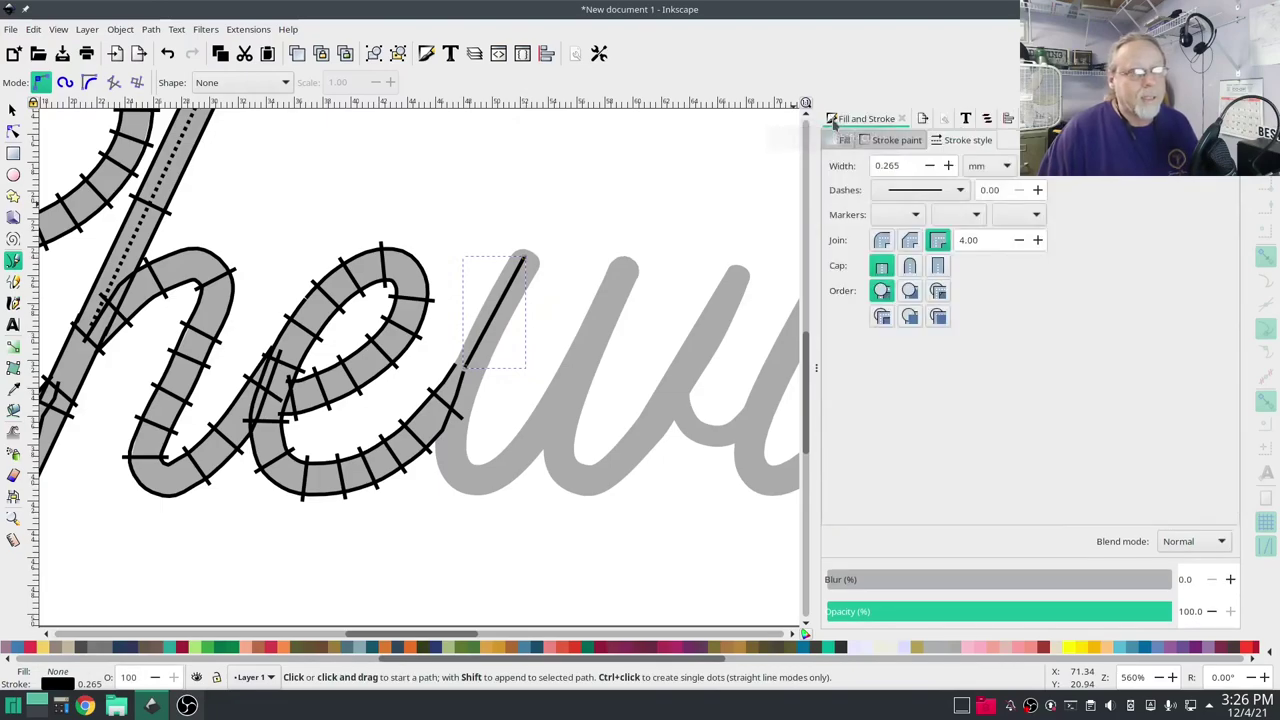
{"action": "left_click", "coordinate": [922, 193]}
{"action": "left_click", "coordinate": [920, 208]}
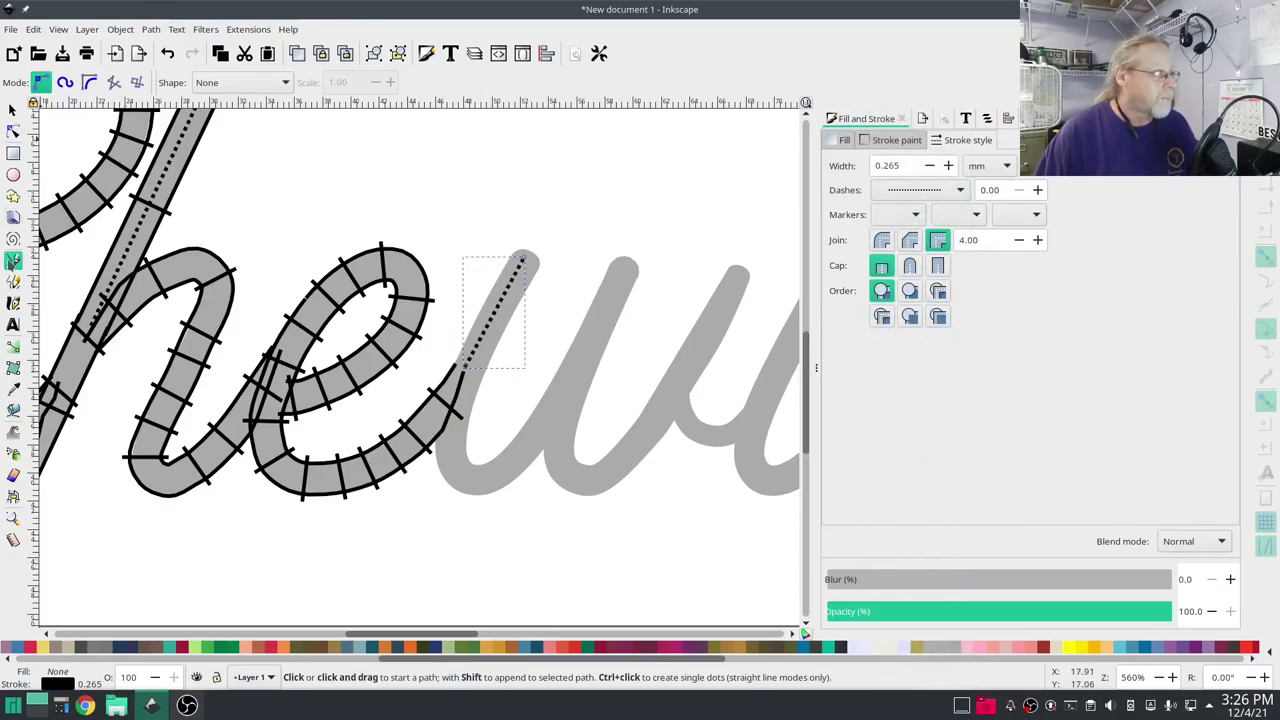
- Trace the centerline of the w's first stroke from the first stem's top, around the bowl, up to the junction with the second stem
{"action": "left_click", "coordinate": [524, 257]}
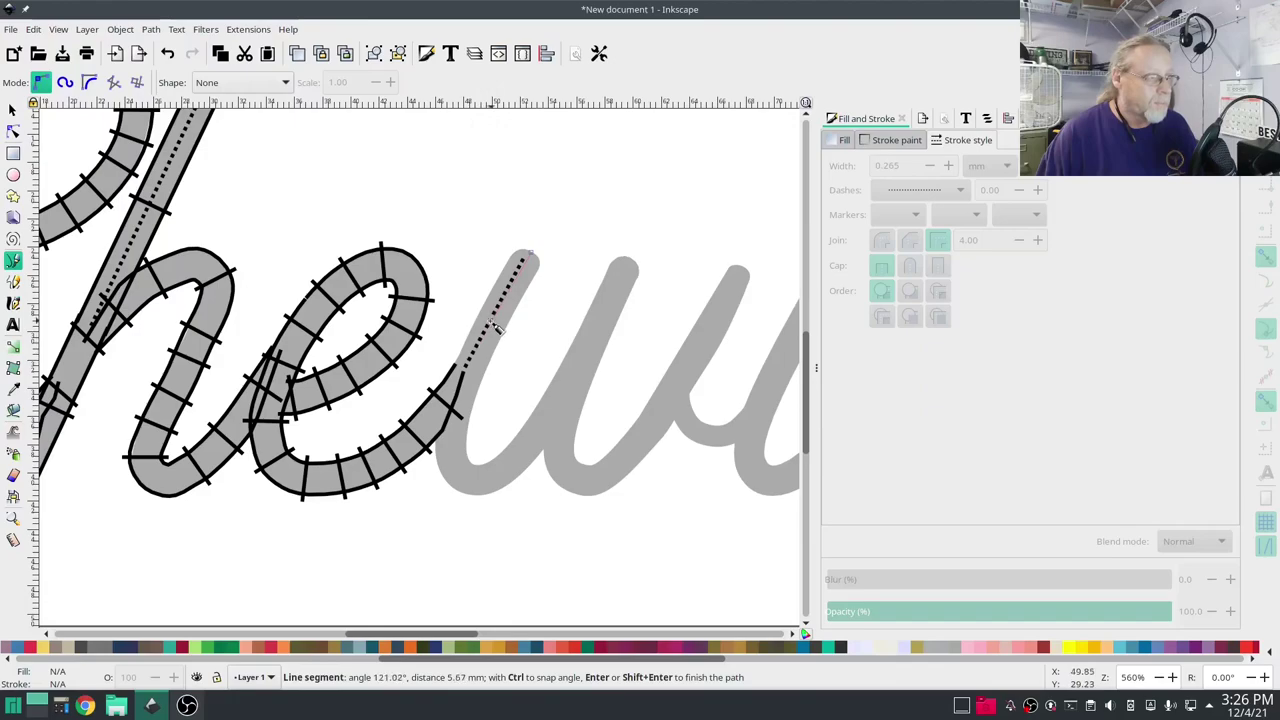
{"action": "left_click", "coordinate": [474, 362]}
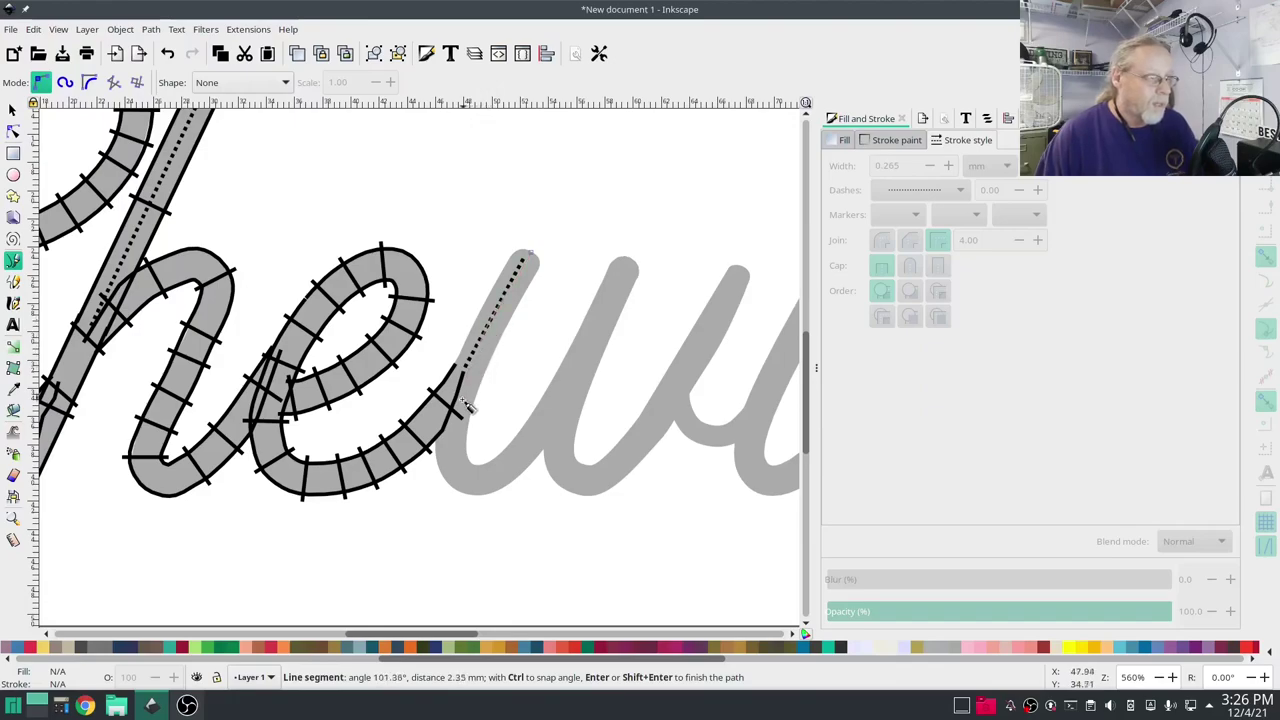
{"action": "left_click", "coordinate": [461, 401]}
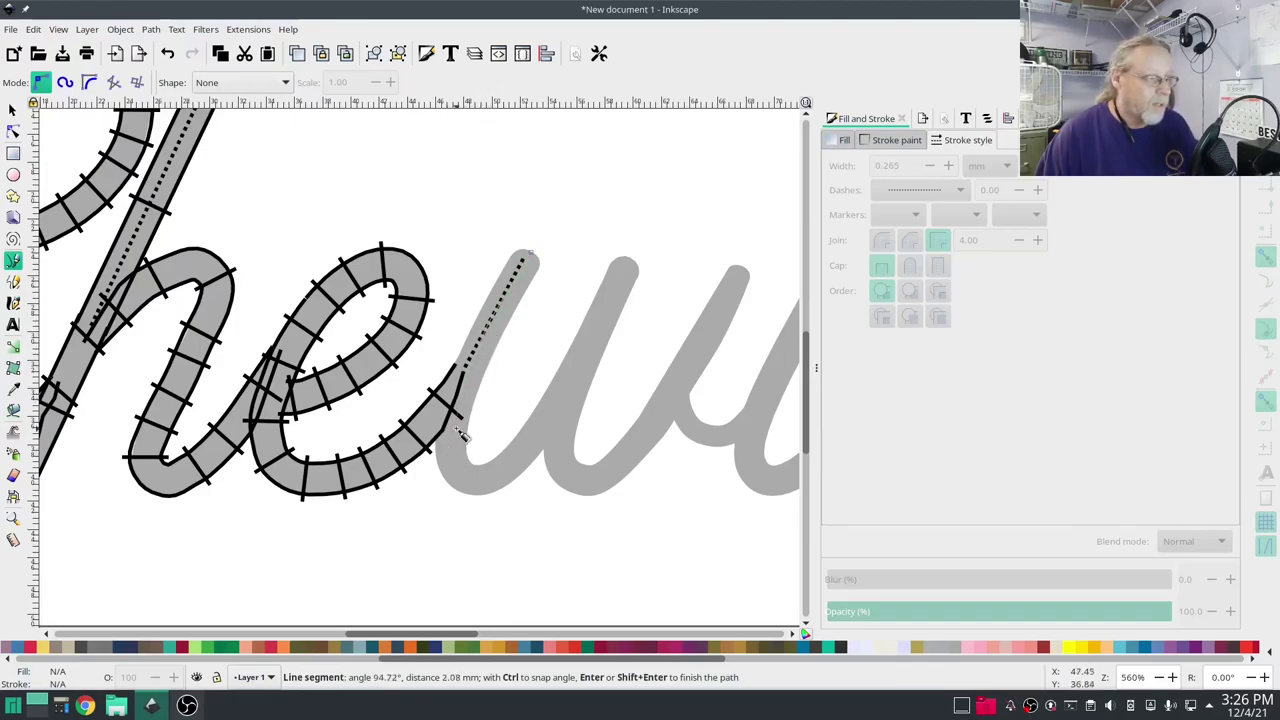
{"action": "scroll", "coordinate": [461, 432], "scroll_direction": "up", "scroll_amount": 2}
{"action": "left_click", "coordinate": [452, 434]}
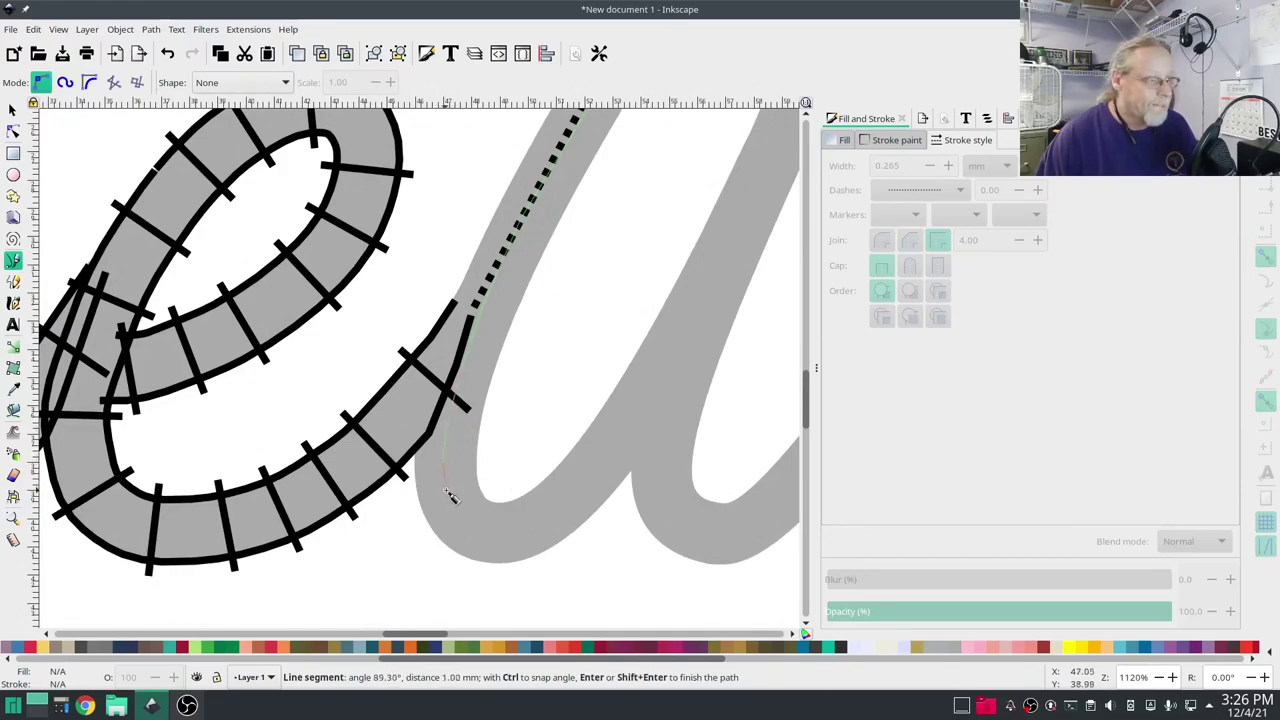
{"action": "left_click", "coordinate": [475, 527]}
{"action": "left_click", "coordinate": [554, 510]}
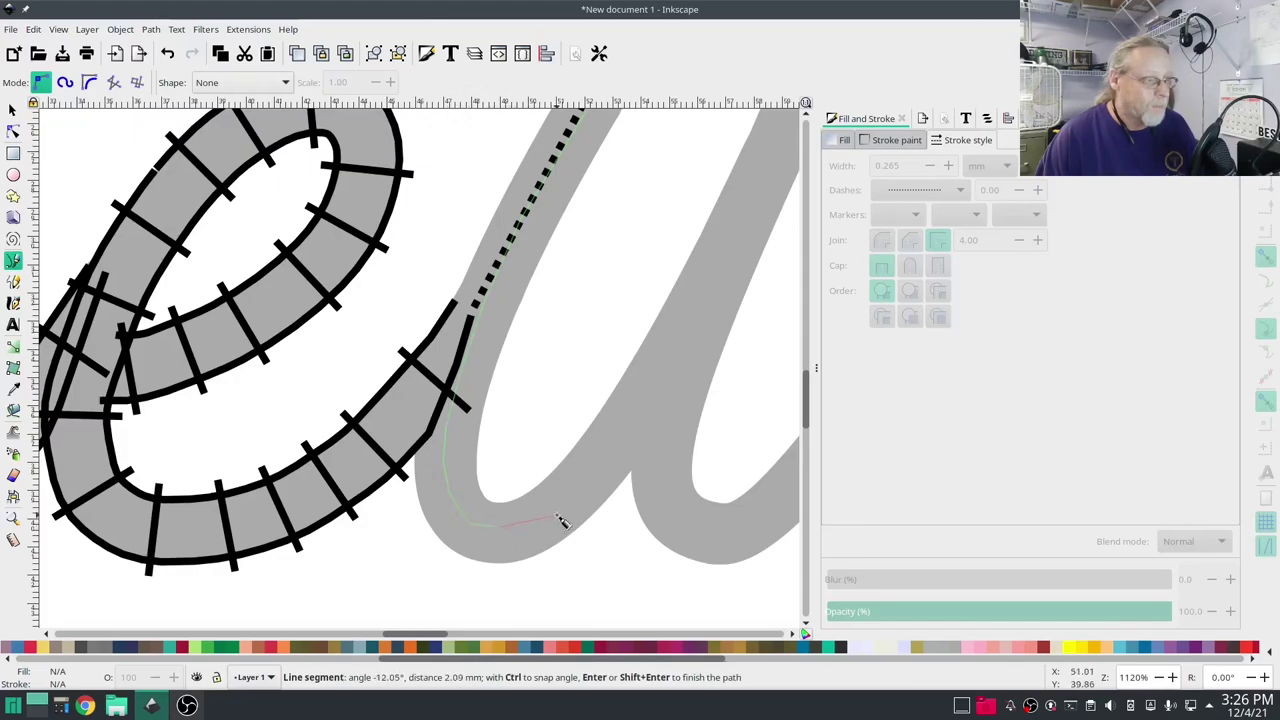
{"action": "left_click", "coordinate": [636, 432]}
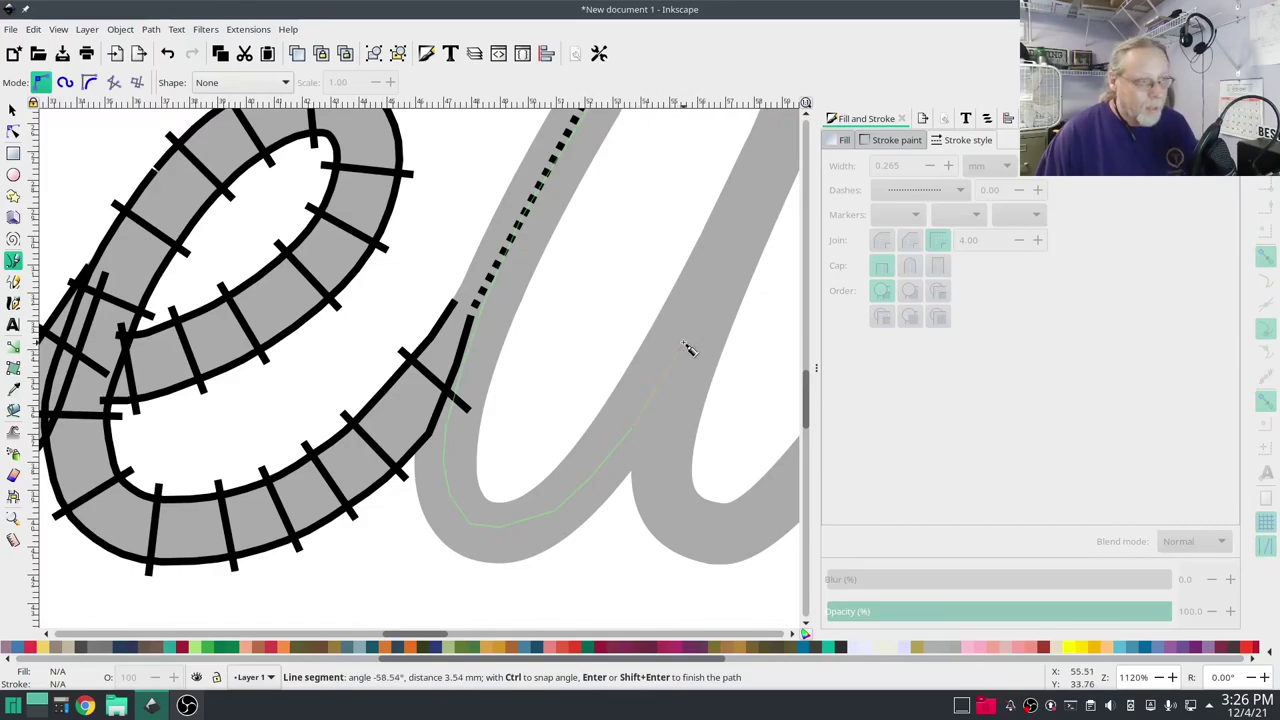
{"action": "double_click", "coordinate": [687, 348]}
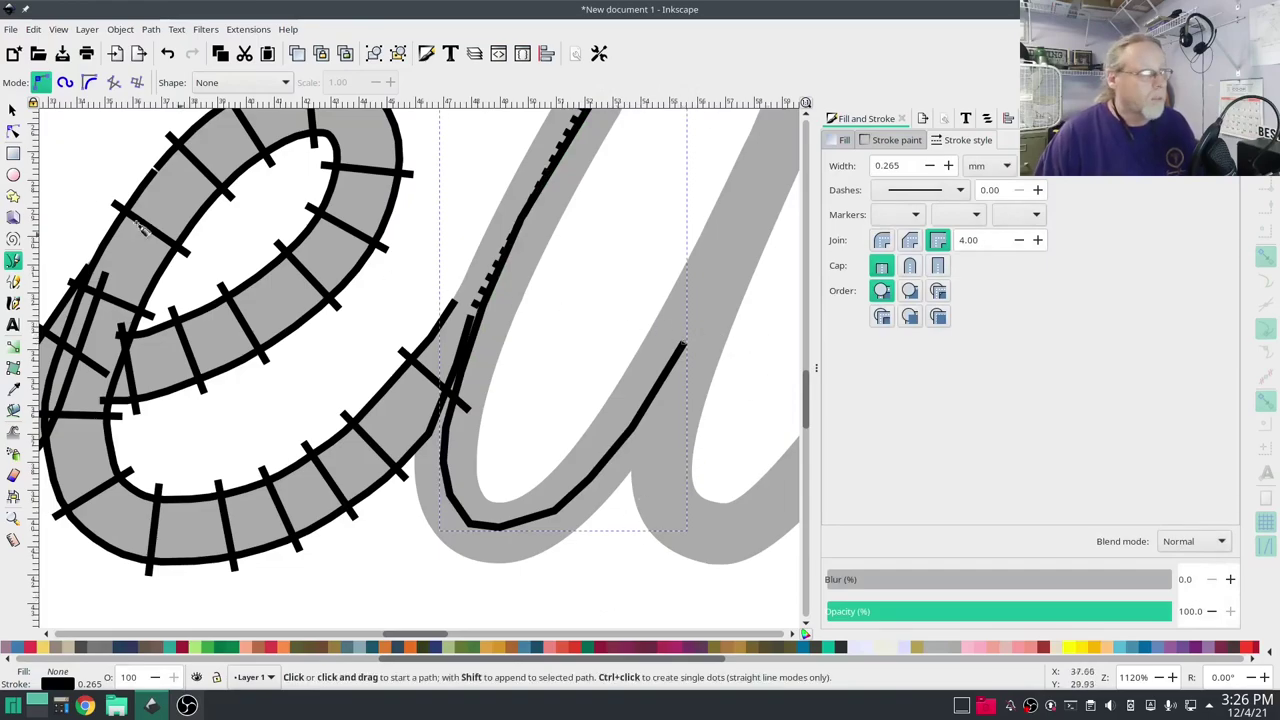
- Make all nodes of the w's first-stroke path smooth
{"action": "left_click", "coordinate": [13, 131]}
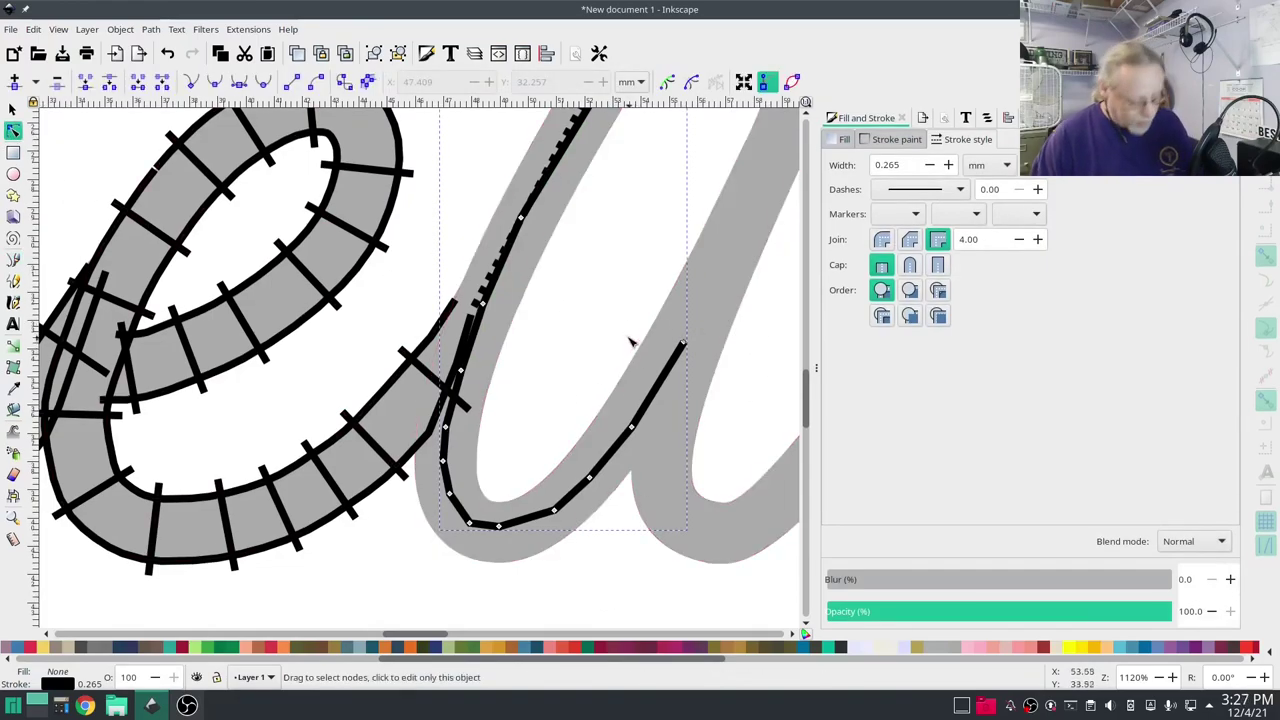
{"action": "key", "text": "ctrl+a"}
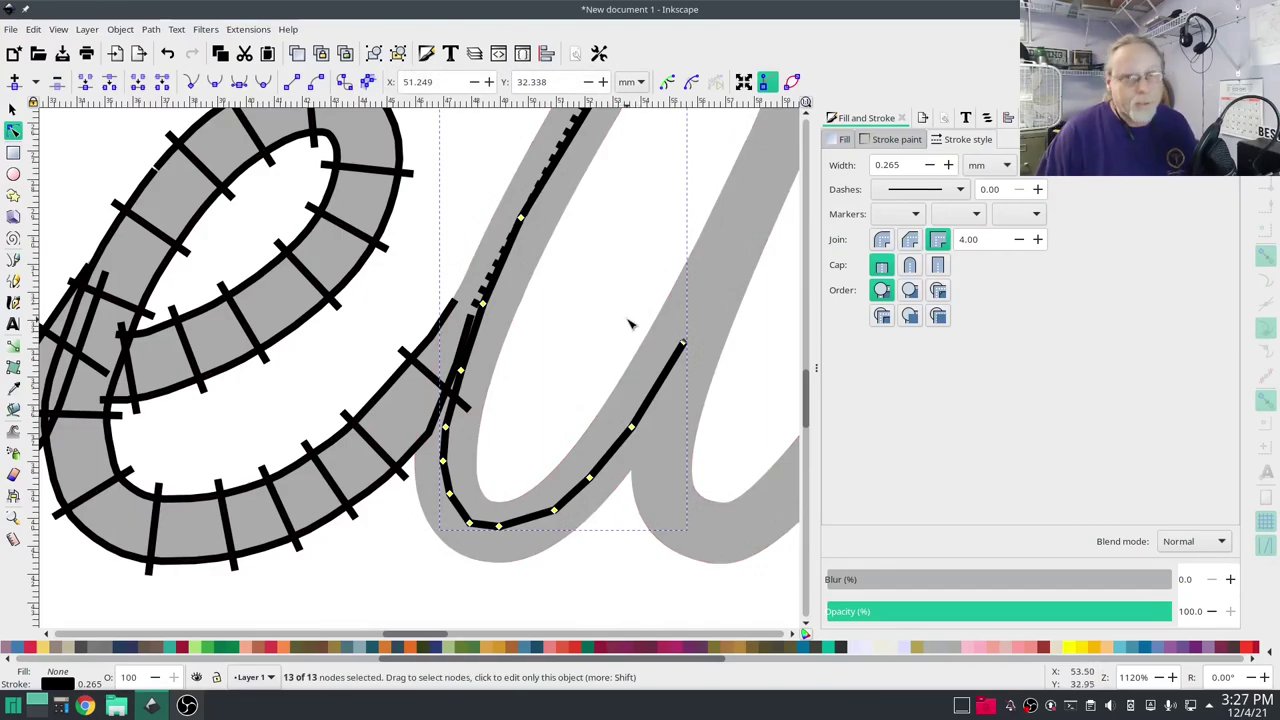
{"action": "left_click", "coordinate": [214, 81]}
{"action": "left_click", "coordinate": [586, 329]}
- Set the stroke width of the w's first-stroke path to 2.2 mm
{"action": "mouse_move", "coordinate": [608, 291]}
{"action": "left_mouse_down"}
{"action": "mouse_move", "coordinate": [498, 459]}
{"action": "mouse_move", "coordinate": [528, 366]}
{"action": "left_mouse_up"}
{"action": "scroll", "coordinate": [530, 368], "scroll_direction": "down", "scroll_amount": 2}
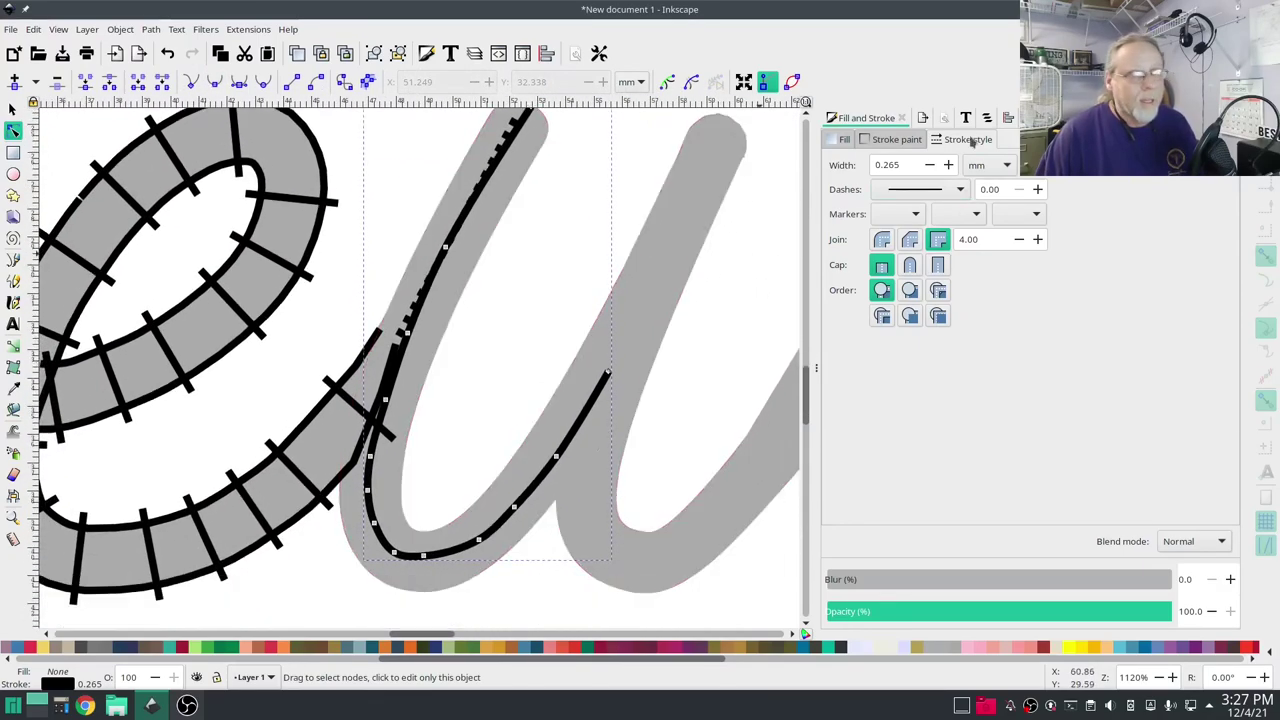
{"action": "triple_click", "coordinate": [914, 165]}
{"action": "double_click", "coordinate": [914, 165]}
{"action": "triple_click", "coordinate": [914, 165]}
{"action": "type", "text": "2"}
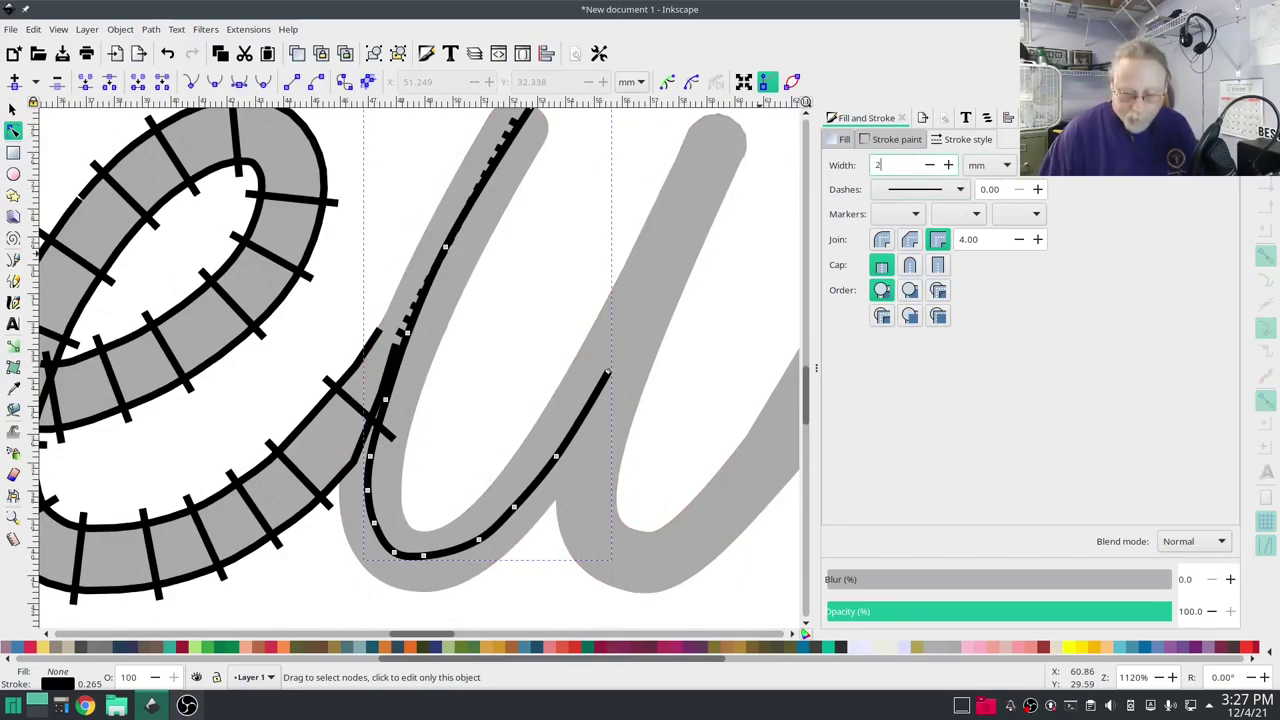
{"action": "type", "text": ".2"}
{"action": "key", "text": "Return"}
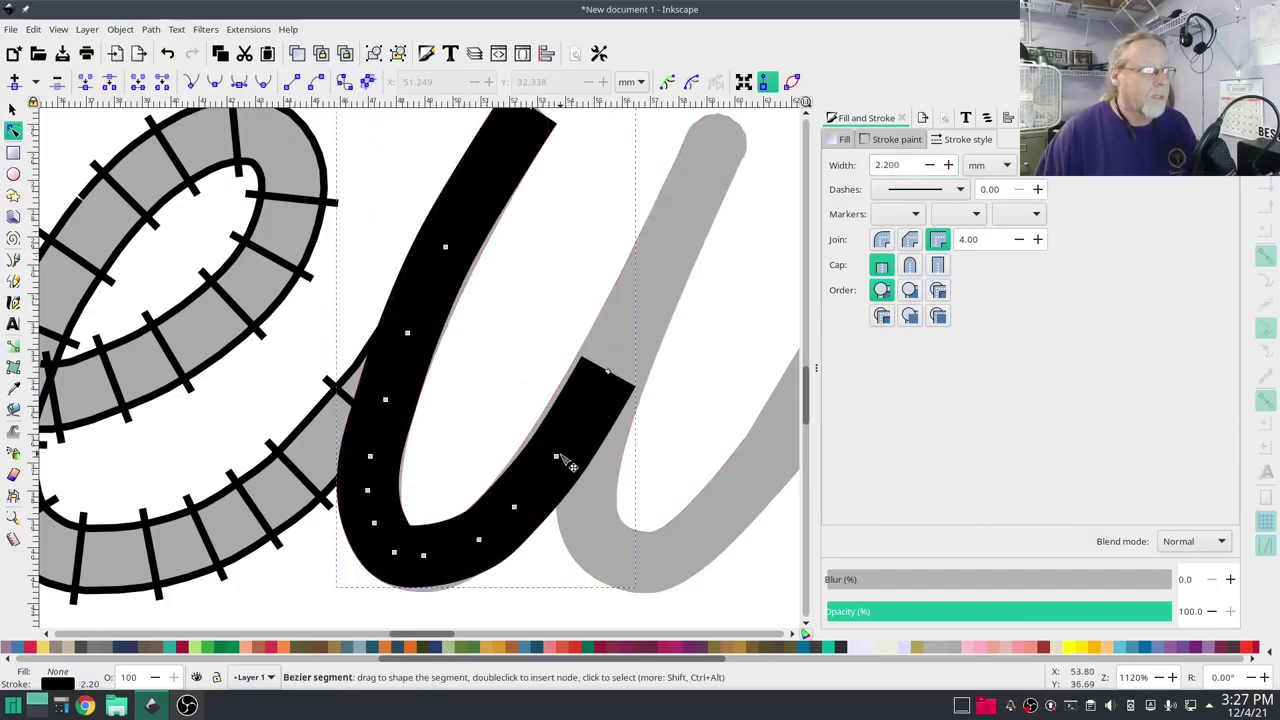
- Nudge the path's nodes along the stem, bowl and end so the thick stroke matches the grey w shape beneath it
{"action": "left_click", "coordinate": [557, 458]}
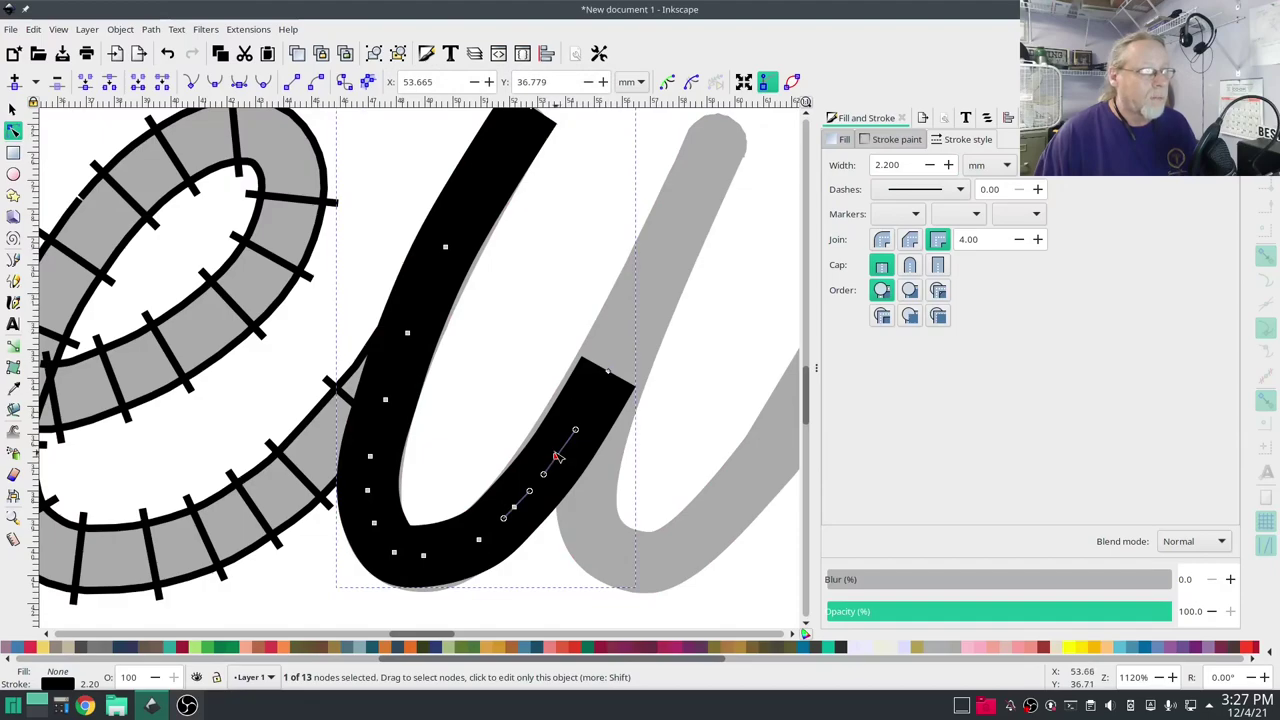
{"action": "left_click_drag", "start_coordinate": [557, 458], "coordinate": [553, 453]}
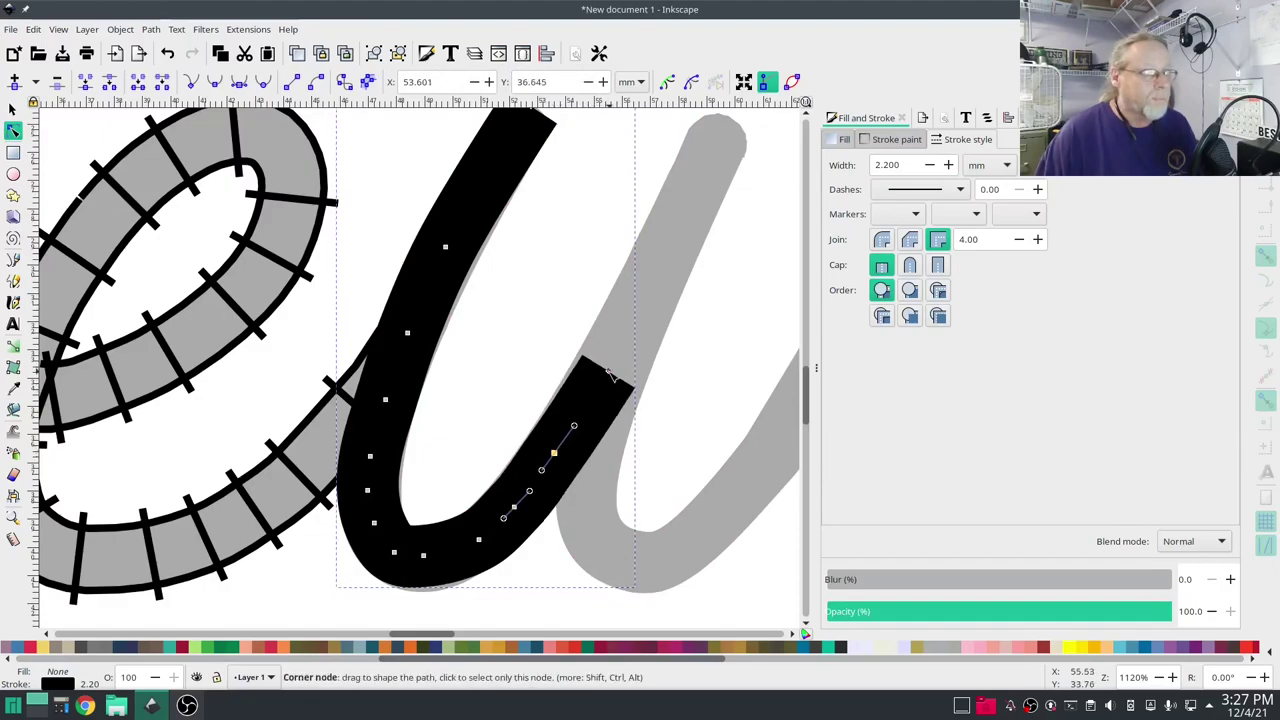
{"action": "left_click_drag", "start_coordinate": [610, 368], "coordinate": [610, 360]}
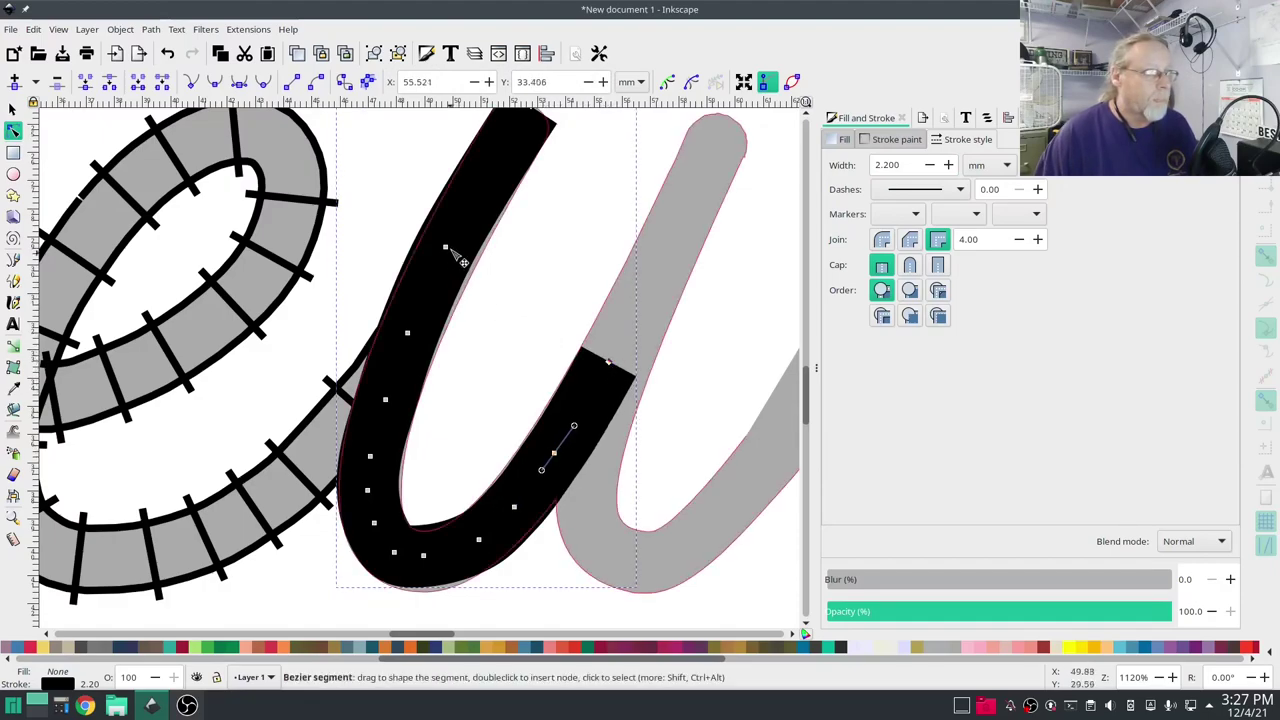
{"action": "left_click_drag", "start_coordinate": [446, 248], "coordinate": [450, 247]}
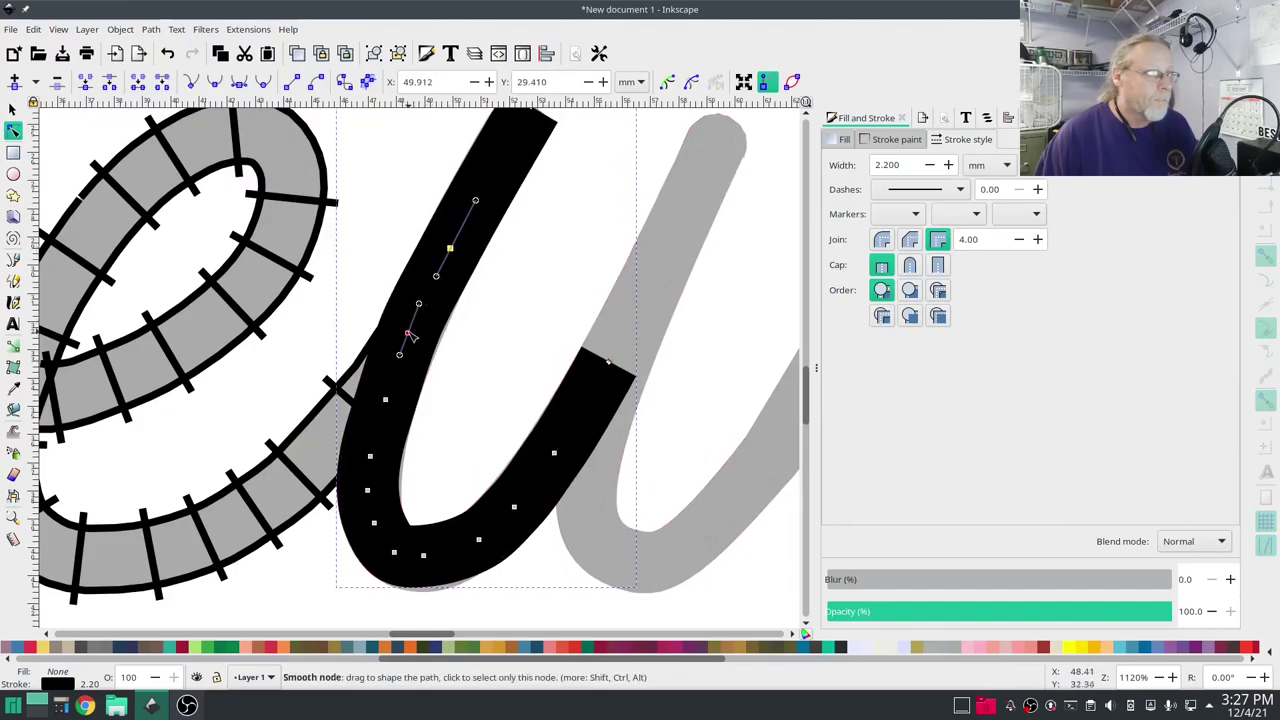
{"action": "left_click_drag", "start_coordinate": [410, 336], "coordinate": [409, 335]}
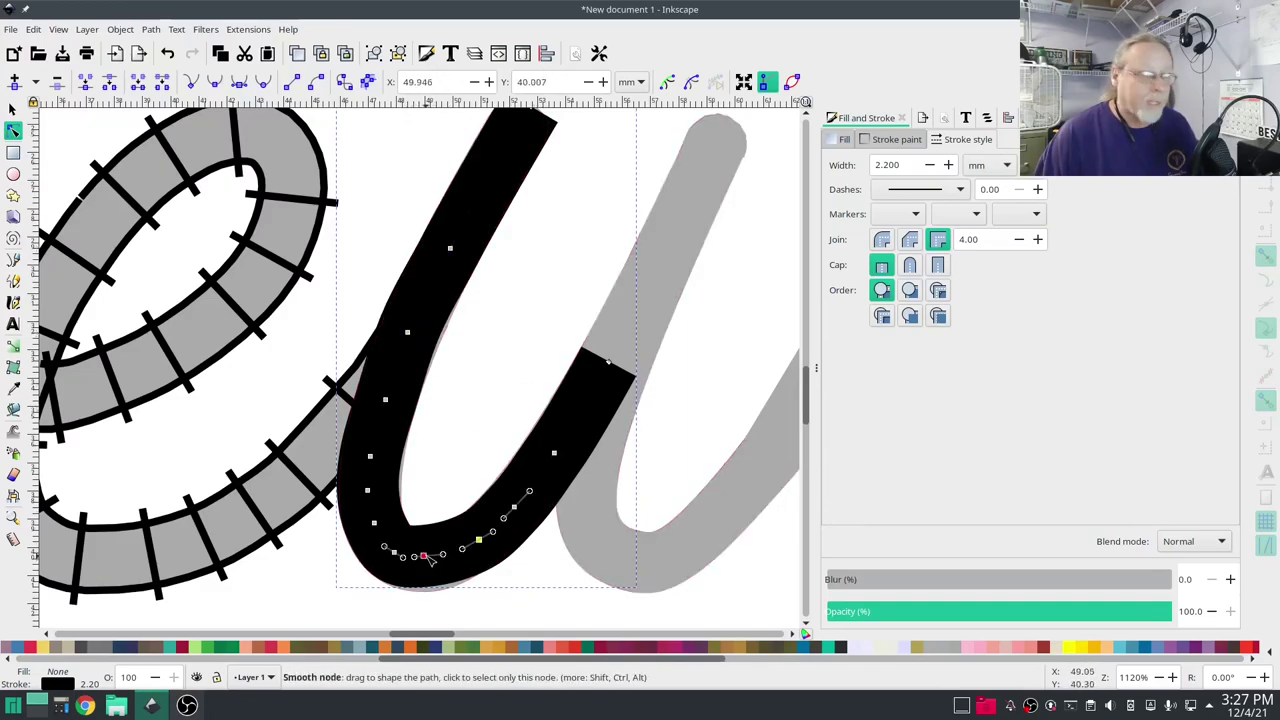
{"action": "left_click_drag", "start_coordinate": [425, 557], "coordinate": [483, 538]}
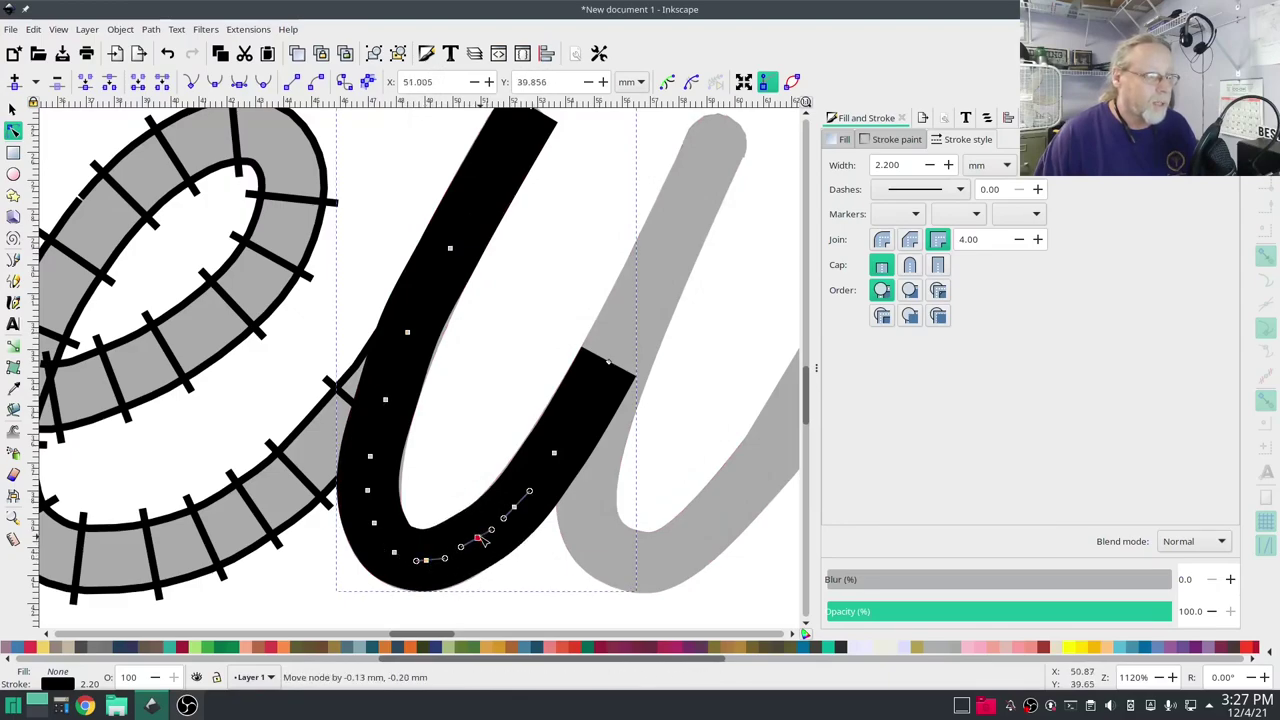
- Convert the w's first stroke from a line to an Ink/Stitch satin column
{"action": "left_click", "coordinate": [249, 29]}
{"action": "mouse_move", "coordinate": [291, 216]}
{"action": "mouse_move", "coordinate": [480, 358]}
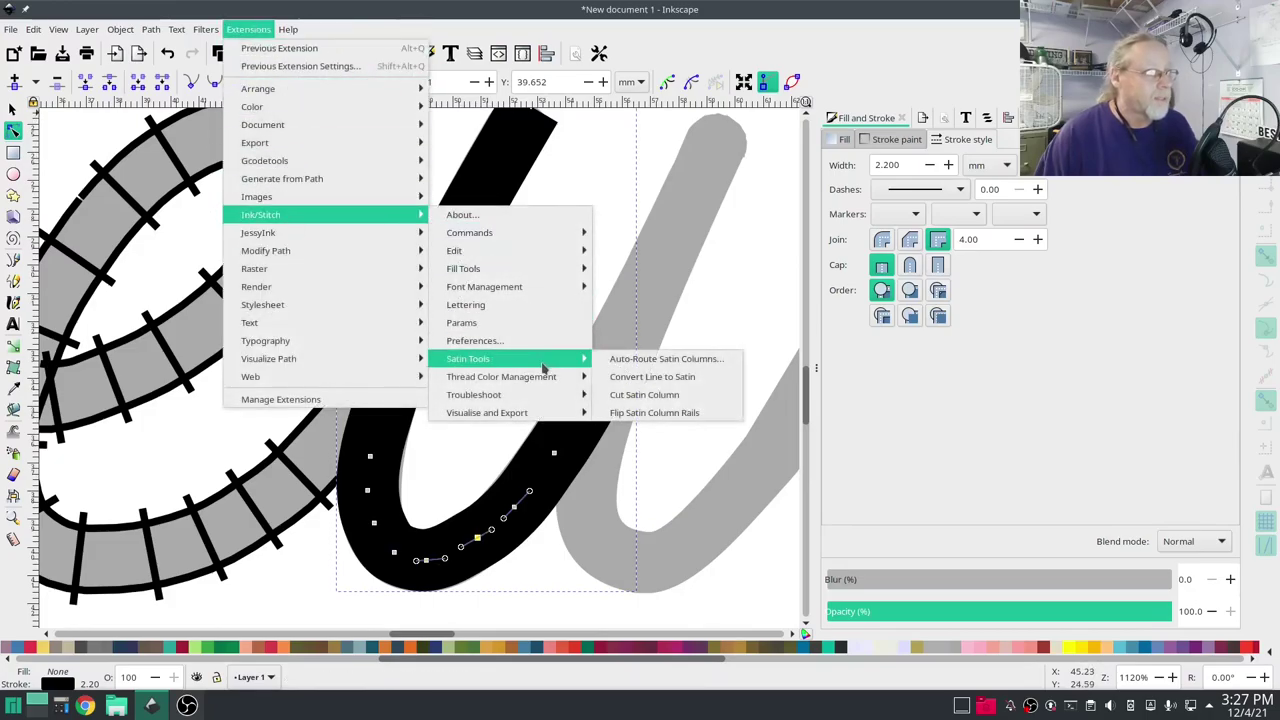
{"action": "left_click", "coordinate": [662, 377]}
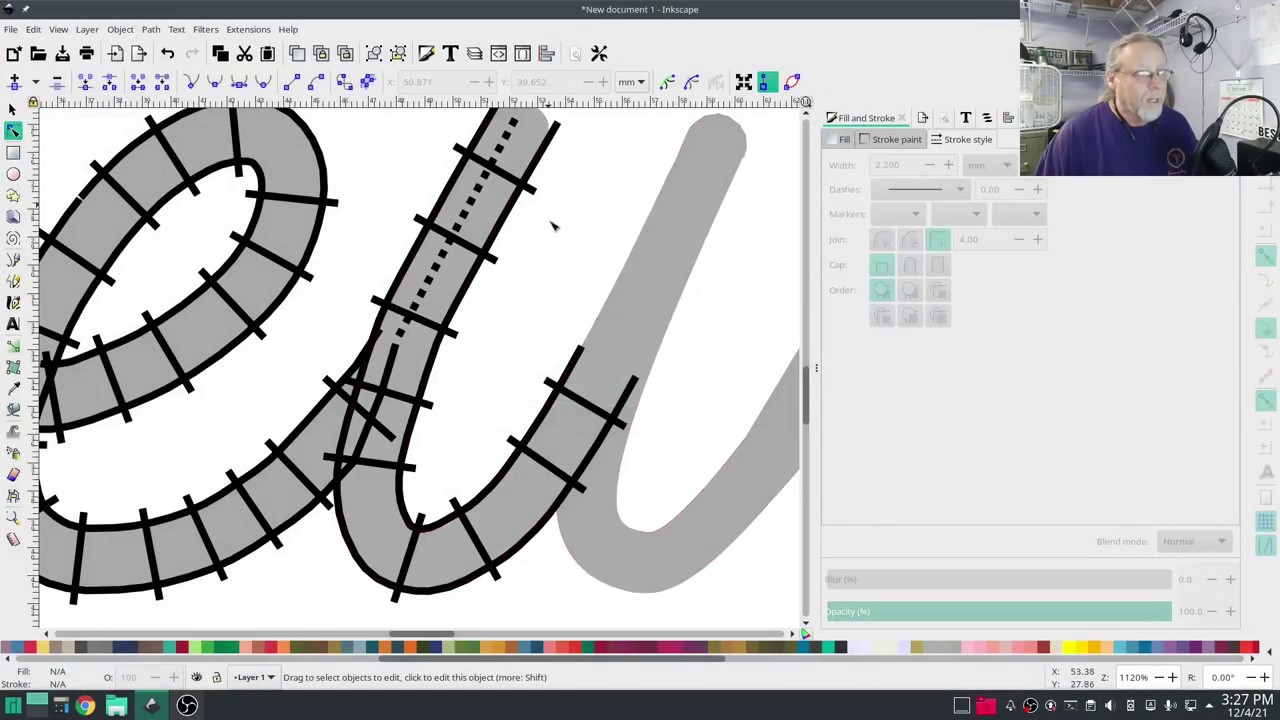
- Level the satin's two rail ends at the first stem's top and pull the outer rail's other end inward at the second stem
{"action": "left_click_drag", "start_coordinate": [549, 204], "coordinate": [541, 386]}
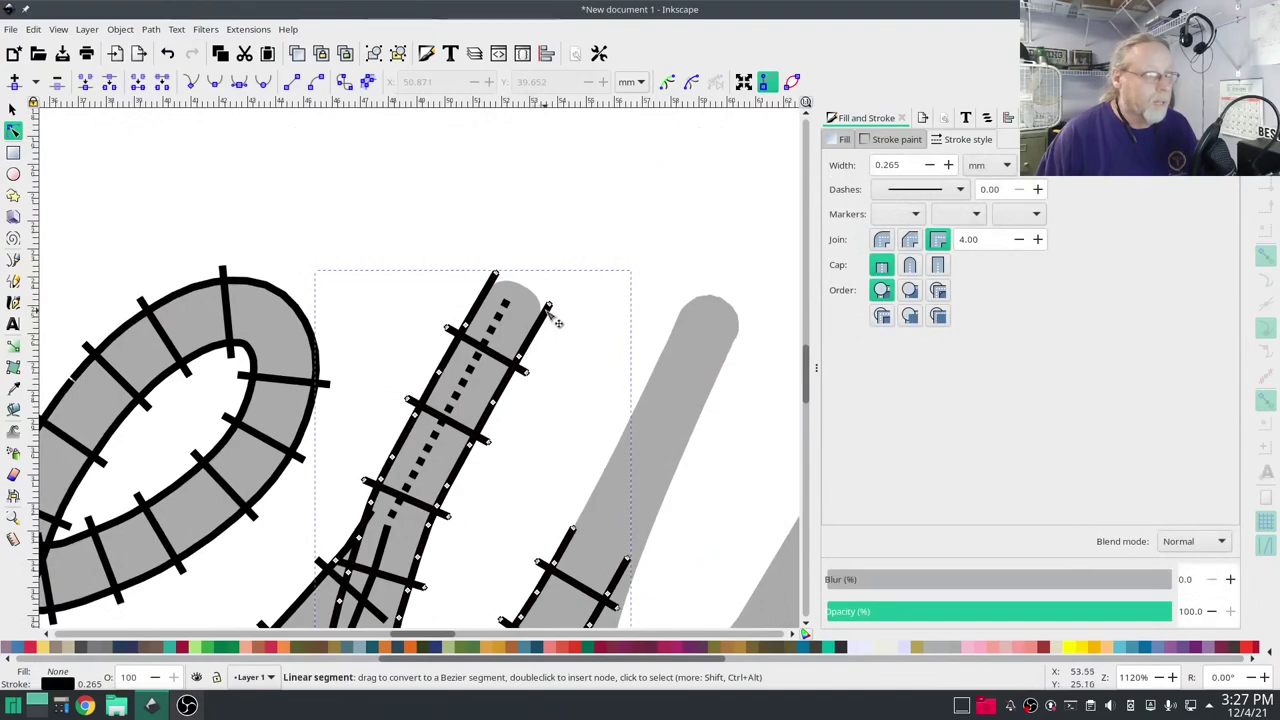
{"action": "left_click_drag", "start_coordinate": [548, 305], "coordinate": [492, 286]}
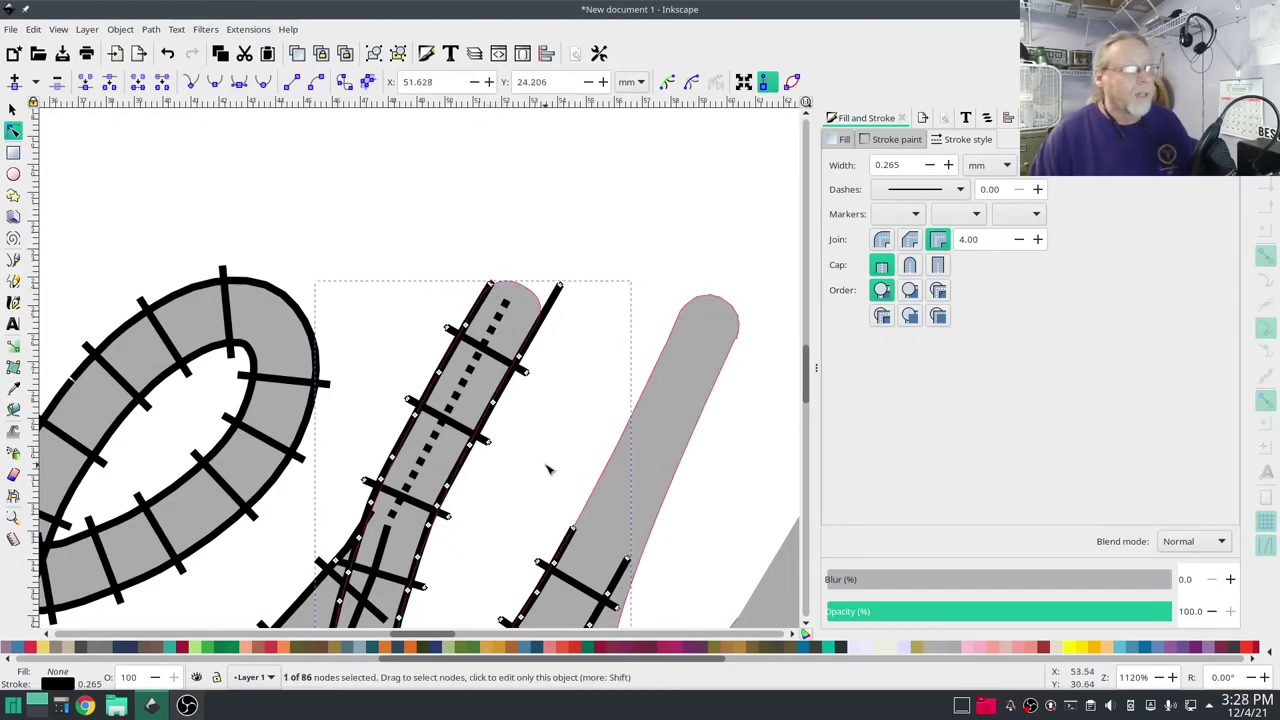
{"action": "left_click_drag", "start_coordinate": [545, 466], "coordinate": [612, 296]}
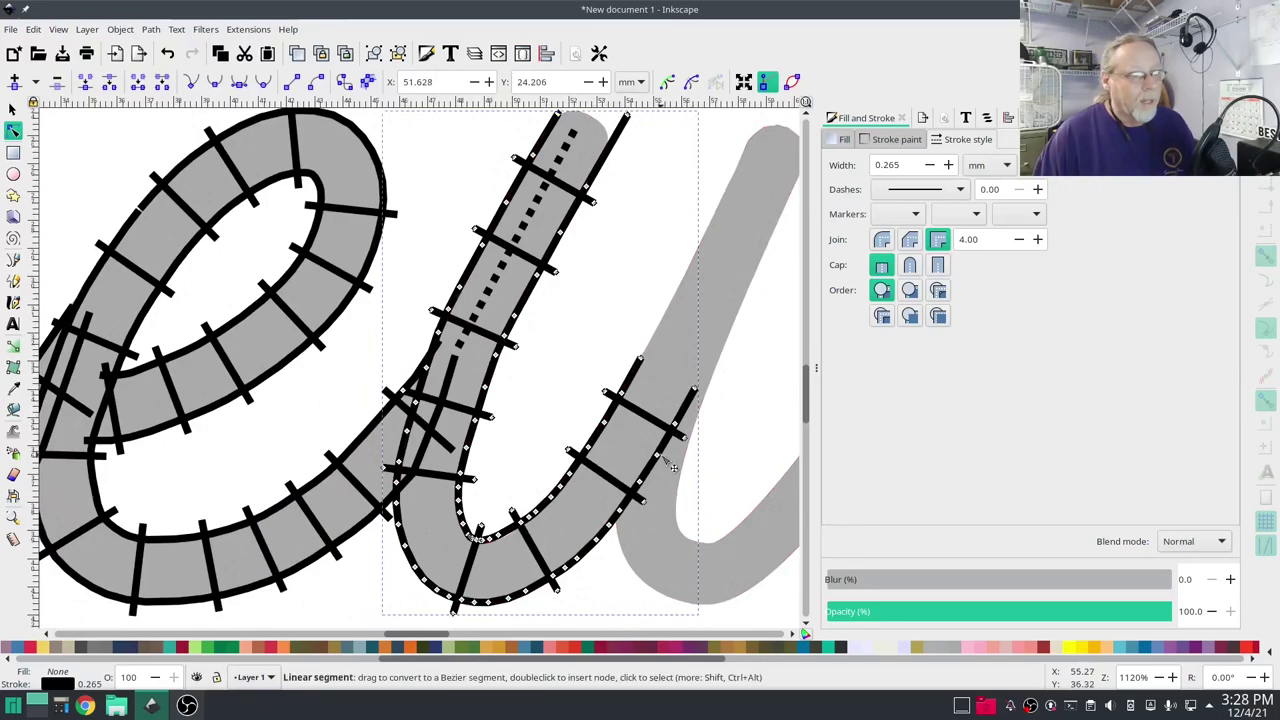
{"action": "left_click", "coordinate": [640, 482]}
{"action": "left_click_drag", "start_coordinate": [640, 482], "coordinate": [670, 380]}
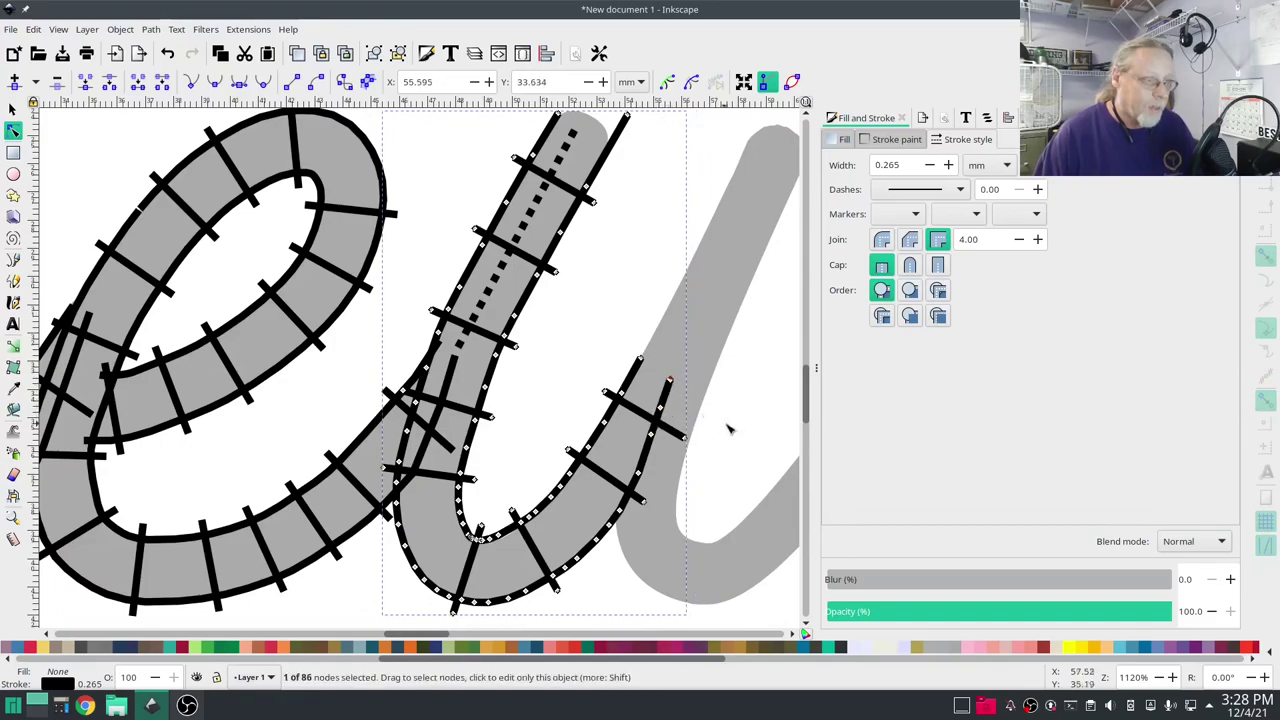
- Draw a straight connecting line from the first satin's end to the top of the w's second stem and give it a dotted dash pattern
{"action": "left_click_drag", "start_coordinate": [738, 419], "coordinate": [597, 474]}
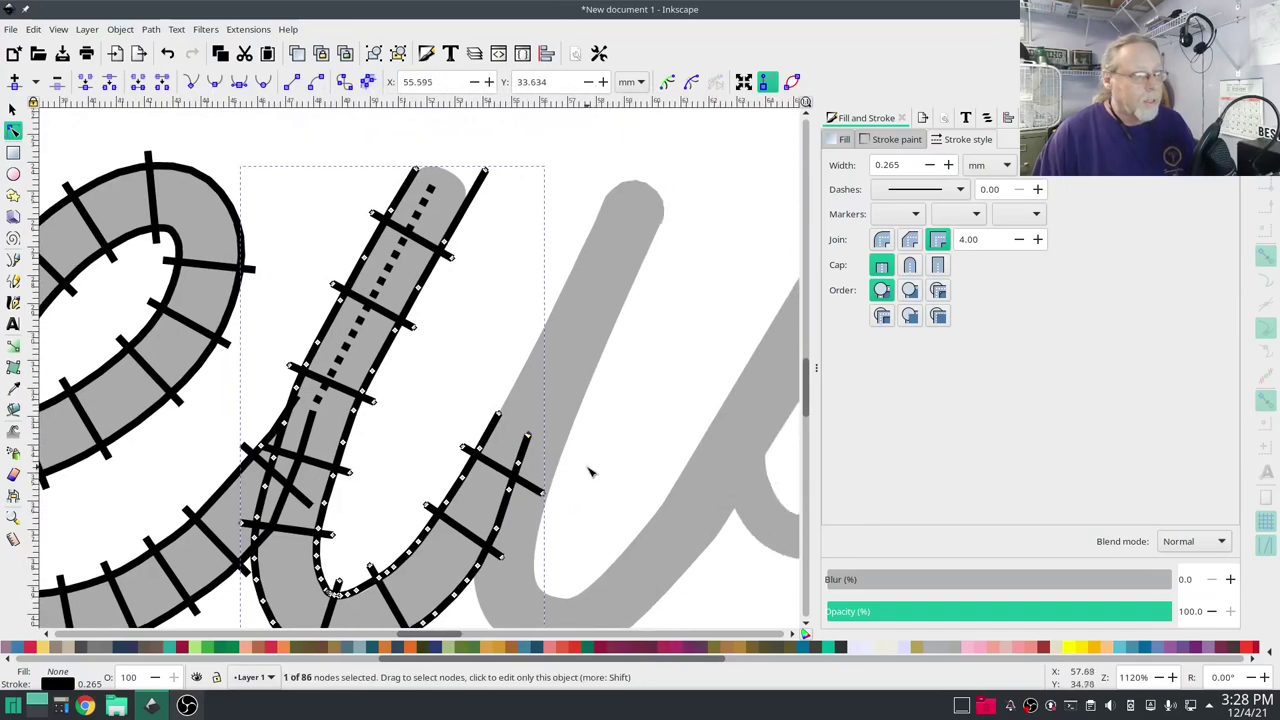
{"action": "key", "text": "p"}
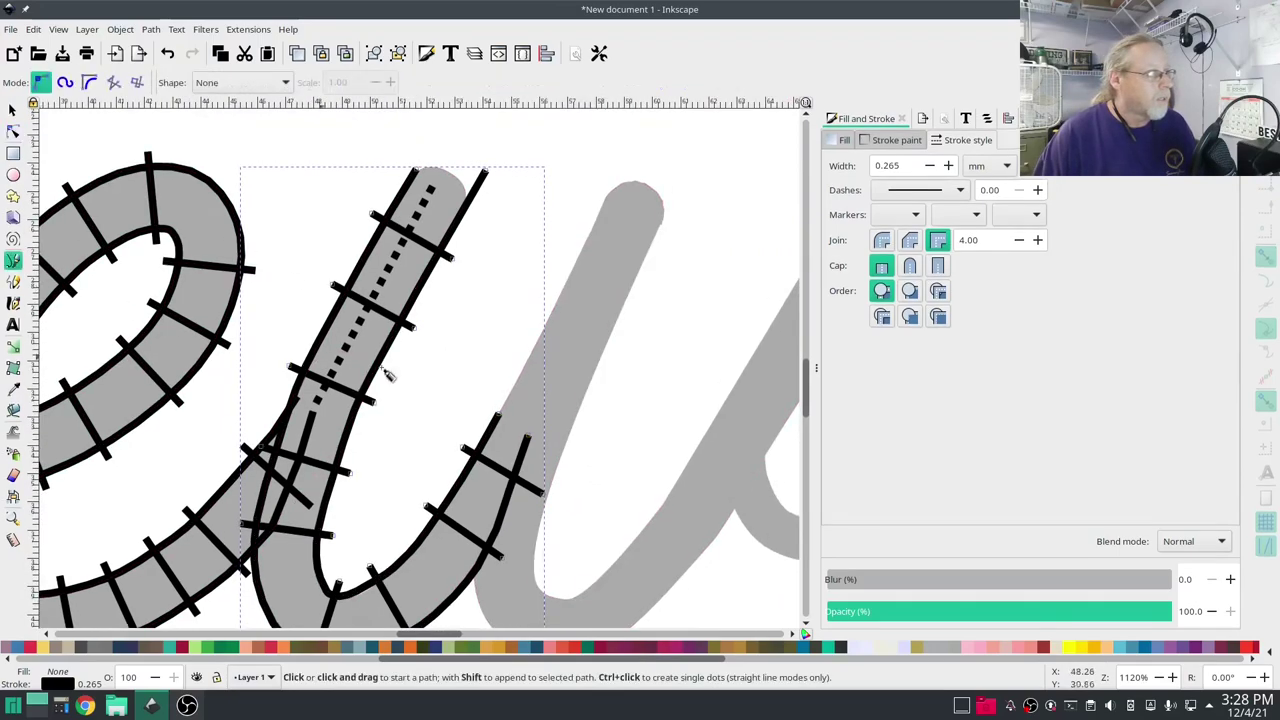
{"action": "left_click", "coordinate": [533, 431]}
{"action": "left_click", "coordinate": [637, 199]}
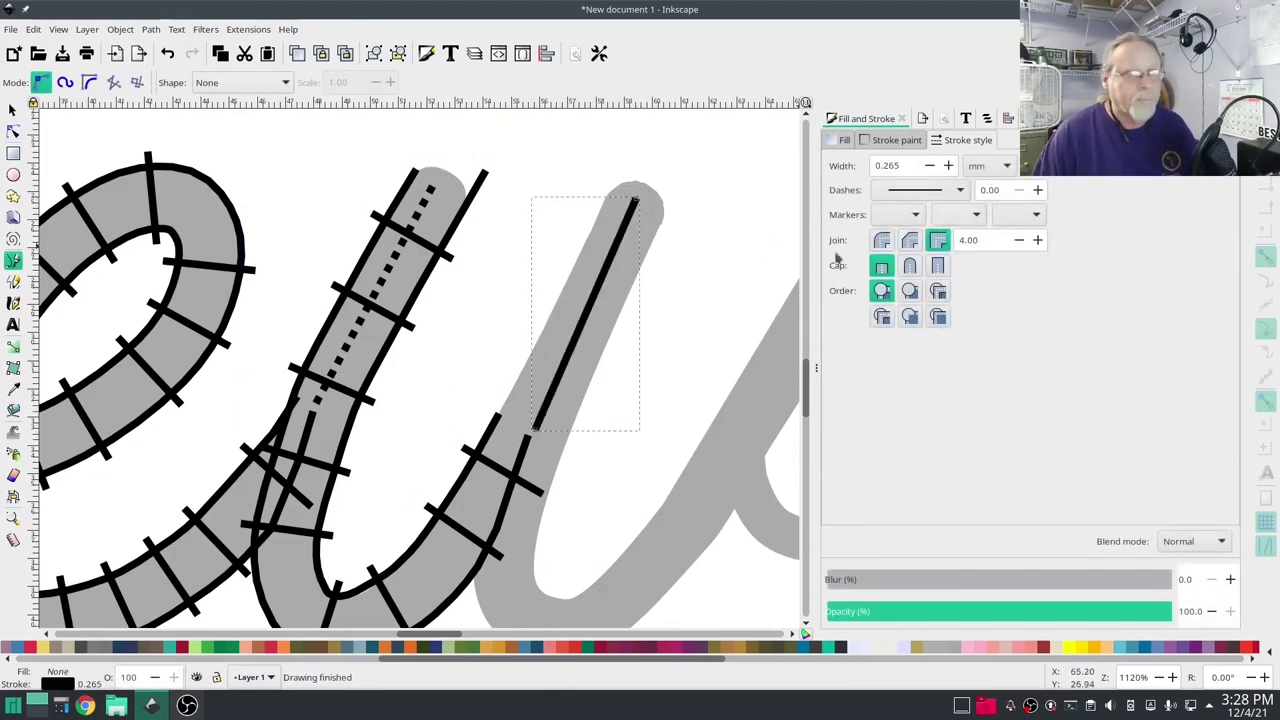
{"action": "left_click", "coordinate": [905, 192]}
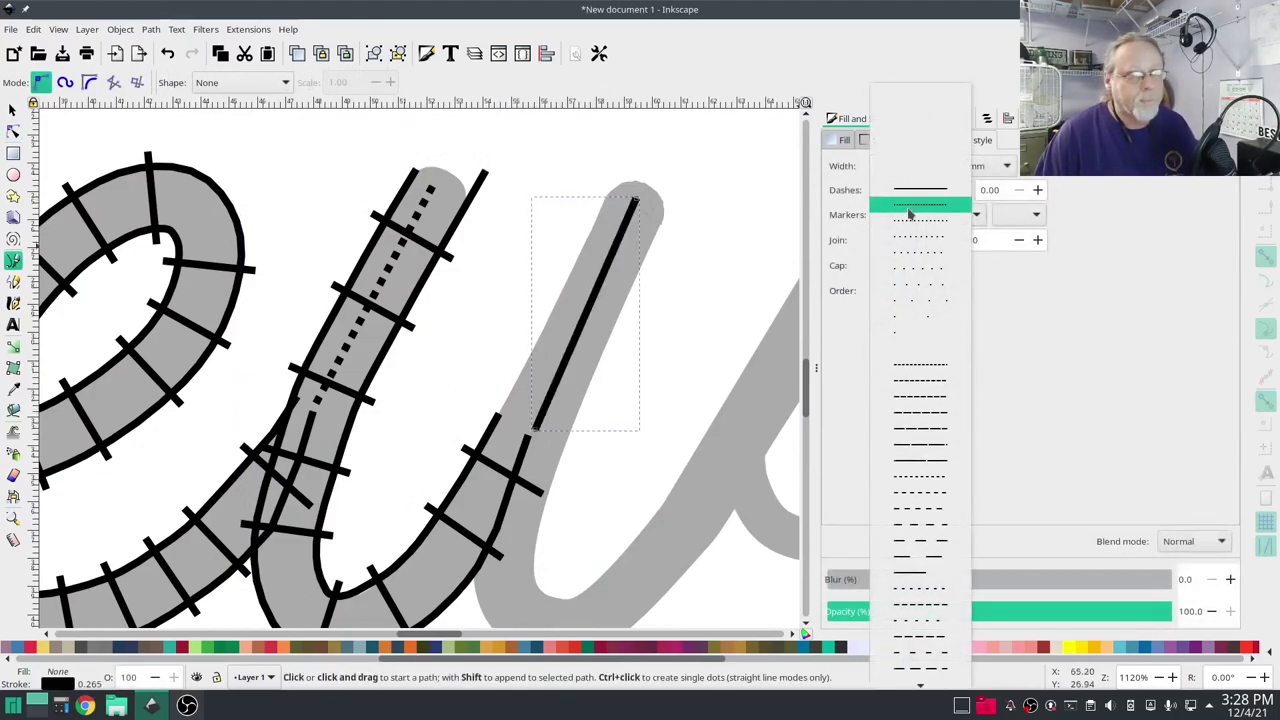
{"action": "left_click", "coordinate": [909, 205]}
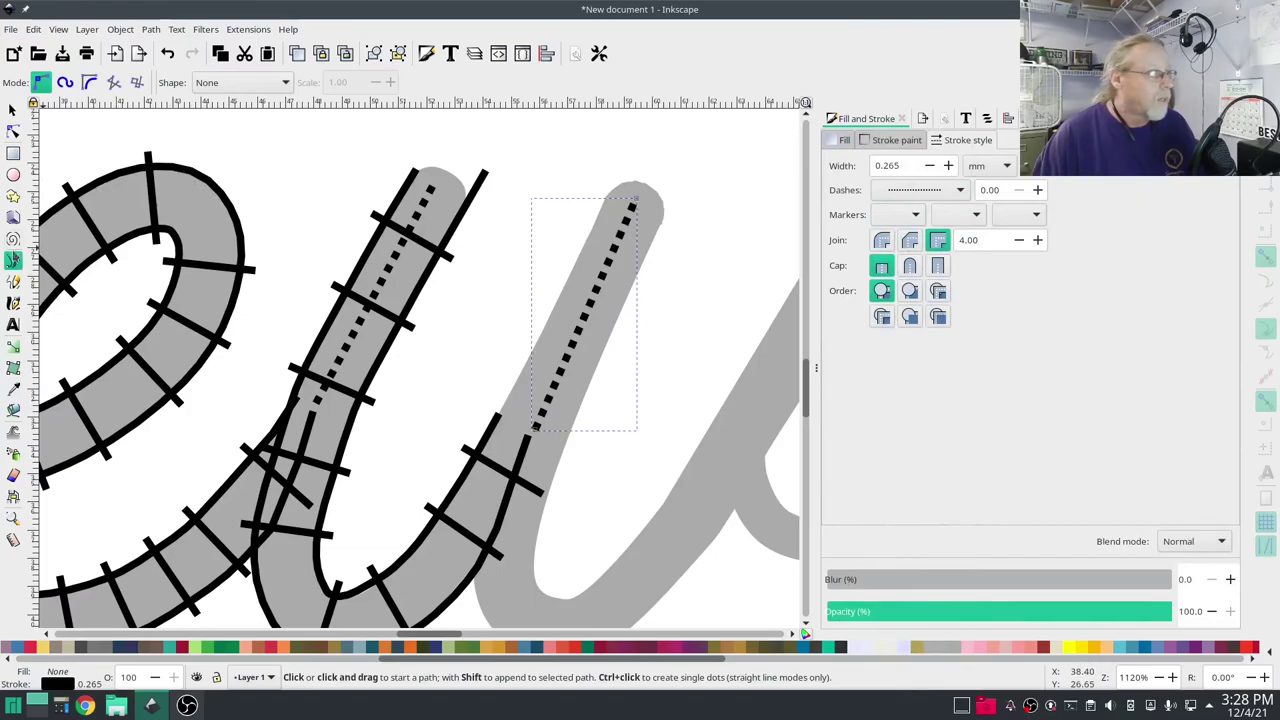
- Trace the centerline of the w's second stroke from the second stem's top, around the bowl, to the third stem, and show its nodes for editing
{"action": "left_click", "coordinate": [641, 188]}
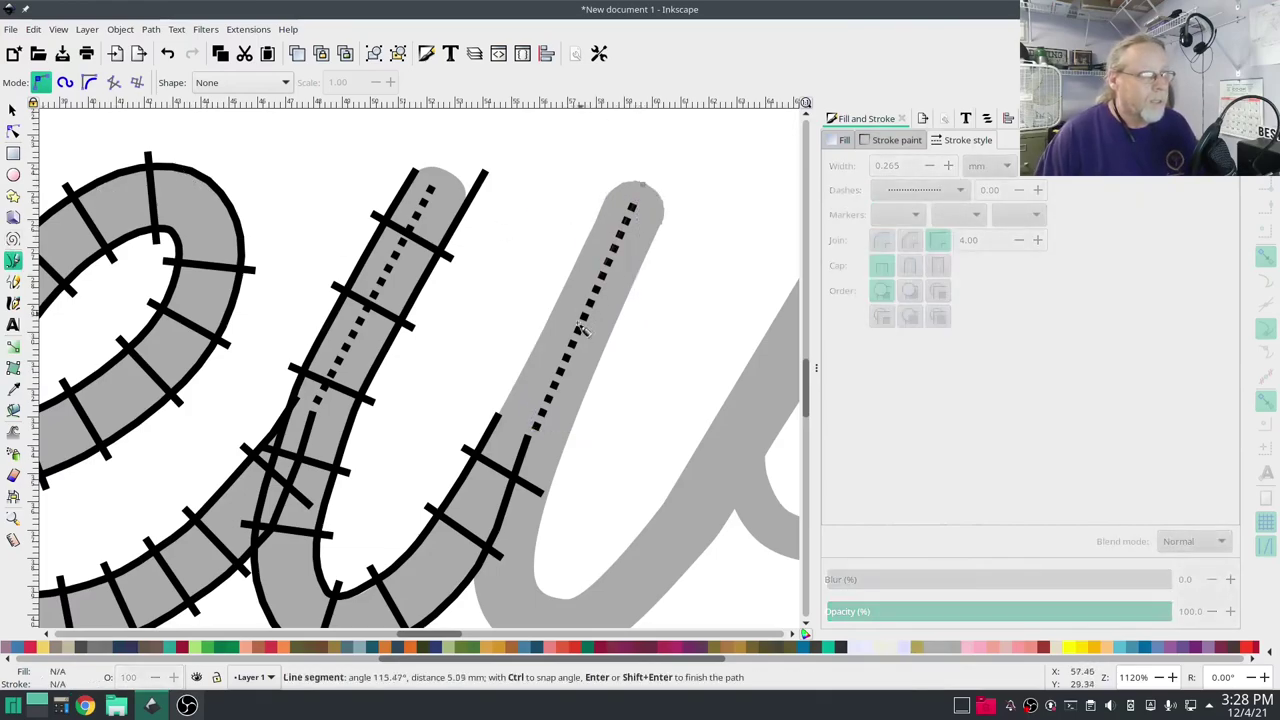
{"action": "left_click", "coordinate": [540, 428]}
{"action": "left_click", "coordinate": [513, 527]}
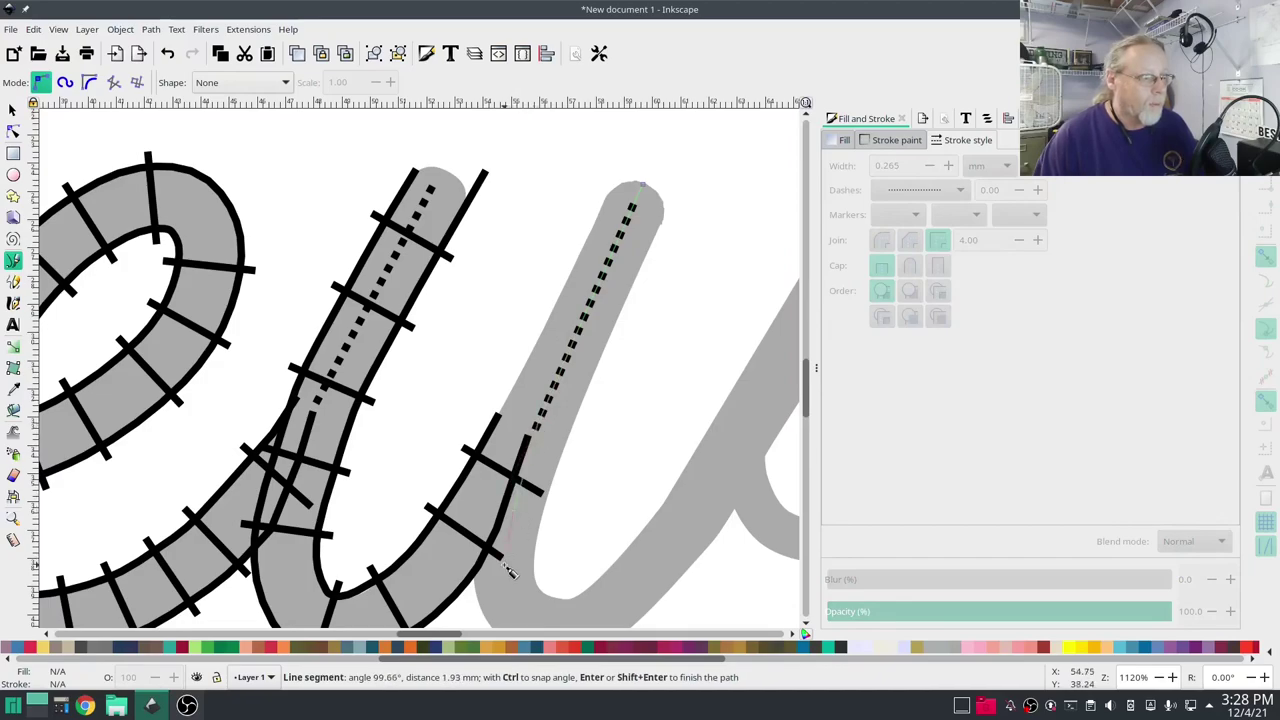
{"action": "left_click", "coordinate": [507, 569]}
{"action": "scroll", "coordinate": [507, 569], "scroll_direction": "down", "scroll_amount": 5}
{"action": "left_click", "coordinate": [498, 345]}
{"action": "left_click", "coordinate": [518, 366]}
{"action": "left_click", "coordinate": [563, 372]}
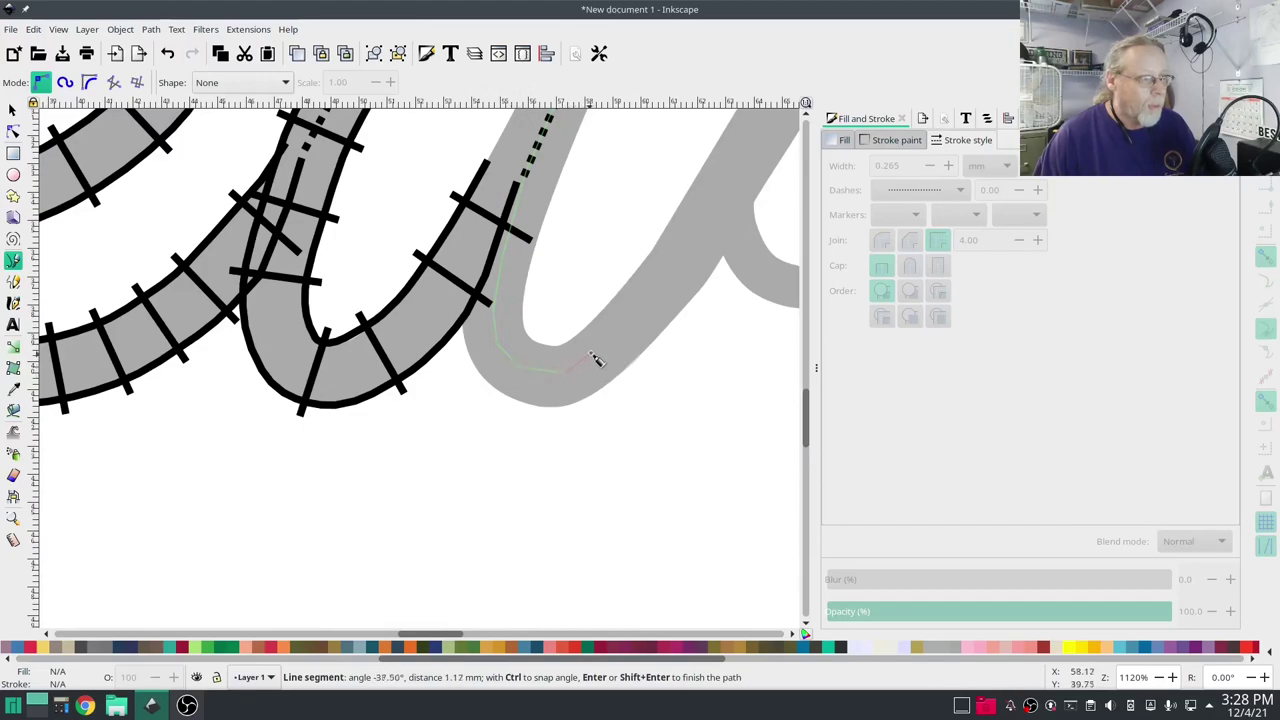
{"action": "left_click", "coordinate": [664, 292]}
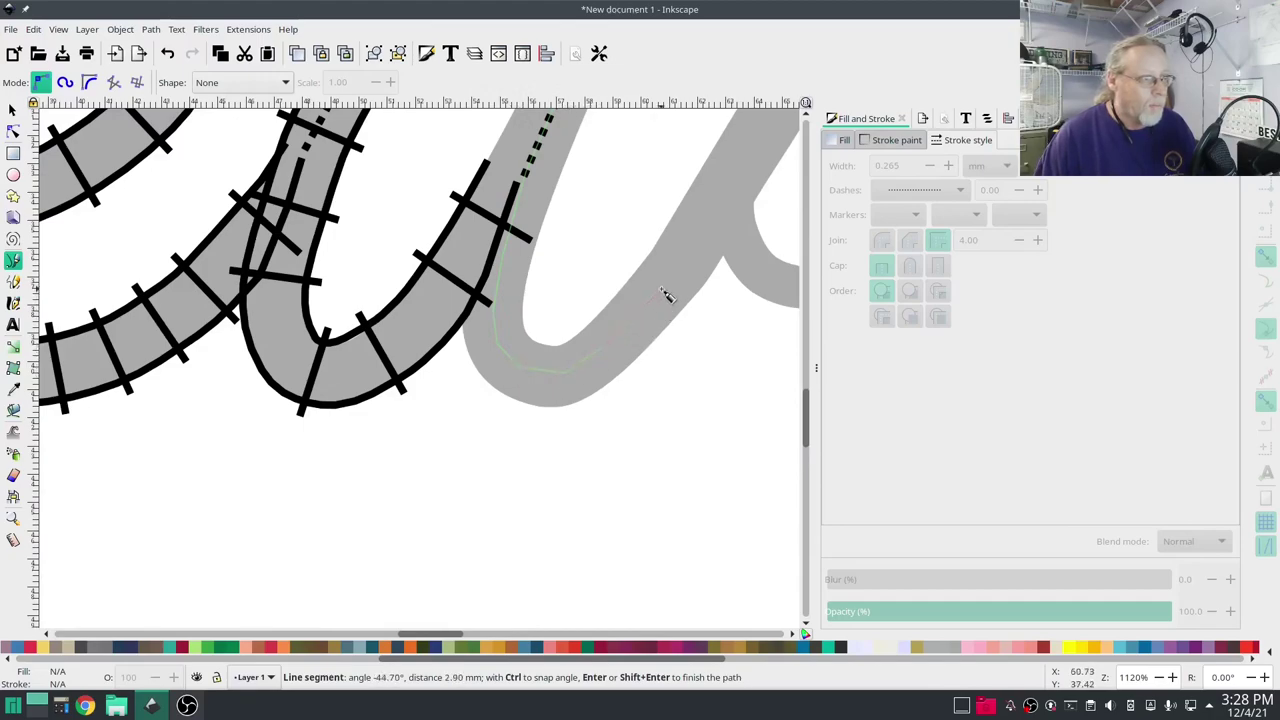
{"action": "double_click", "coordinate": [715, 217]}
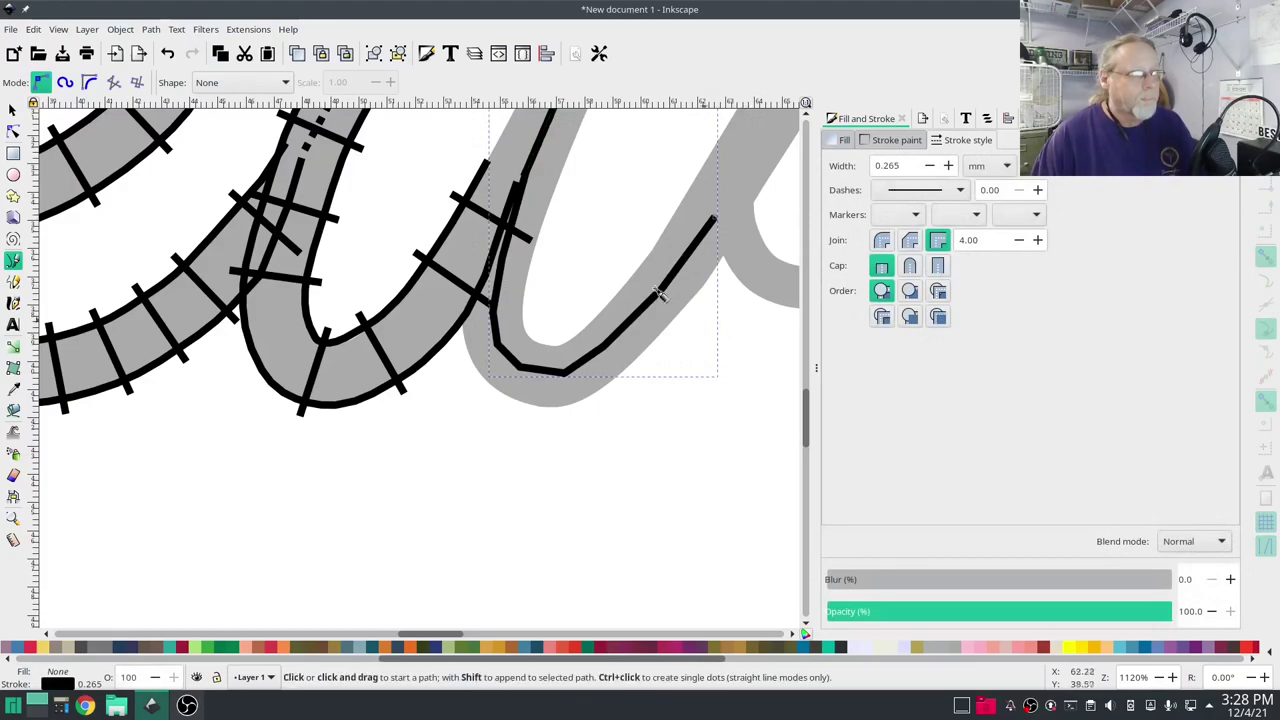
{"action": "left_click", "coordinate": [13, 131]}
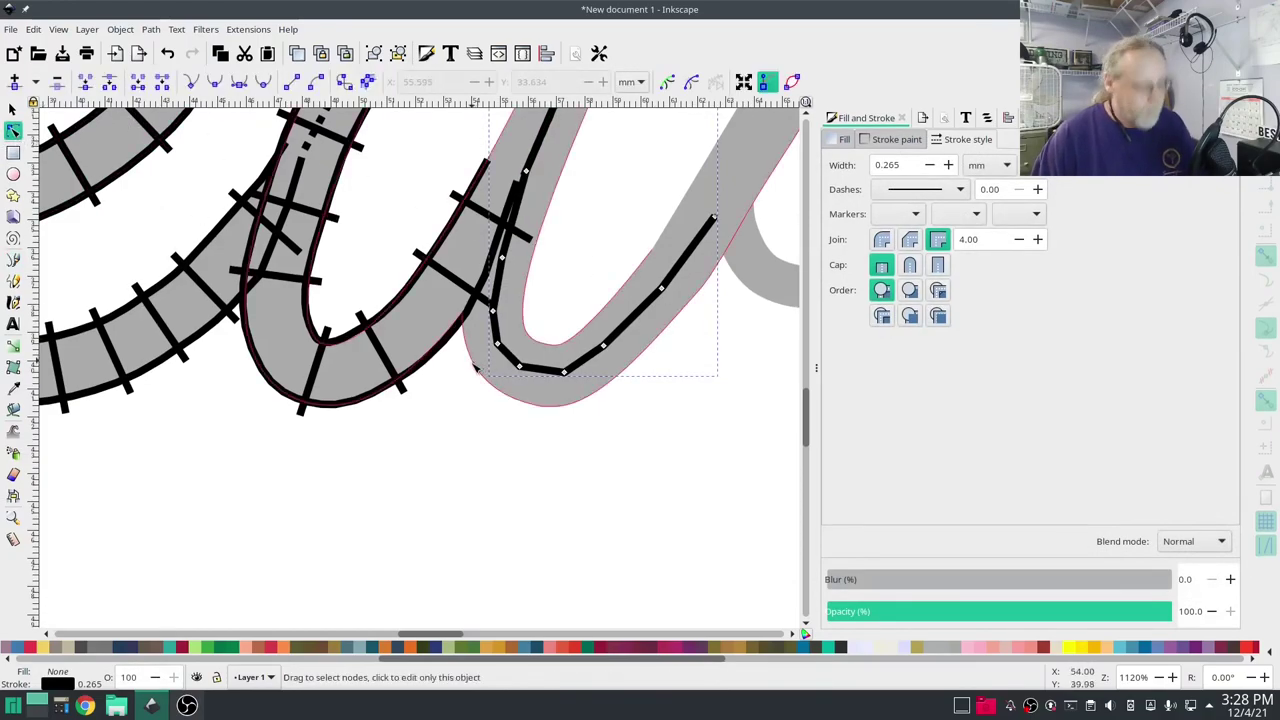
- Smooth all nodes of the w's second stroke and set its stroke width to 2.2 mm
{"action": "key", "text": "ctrl+a"}
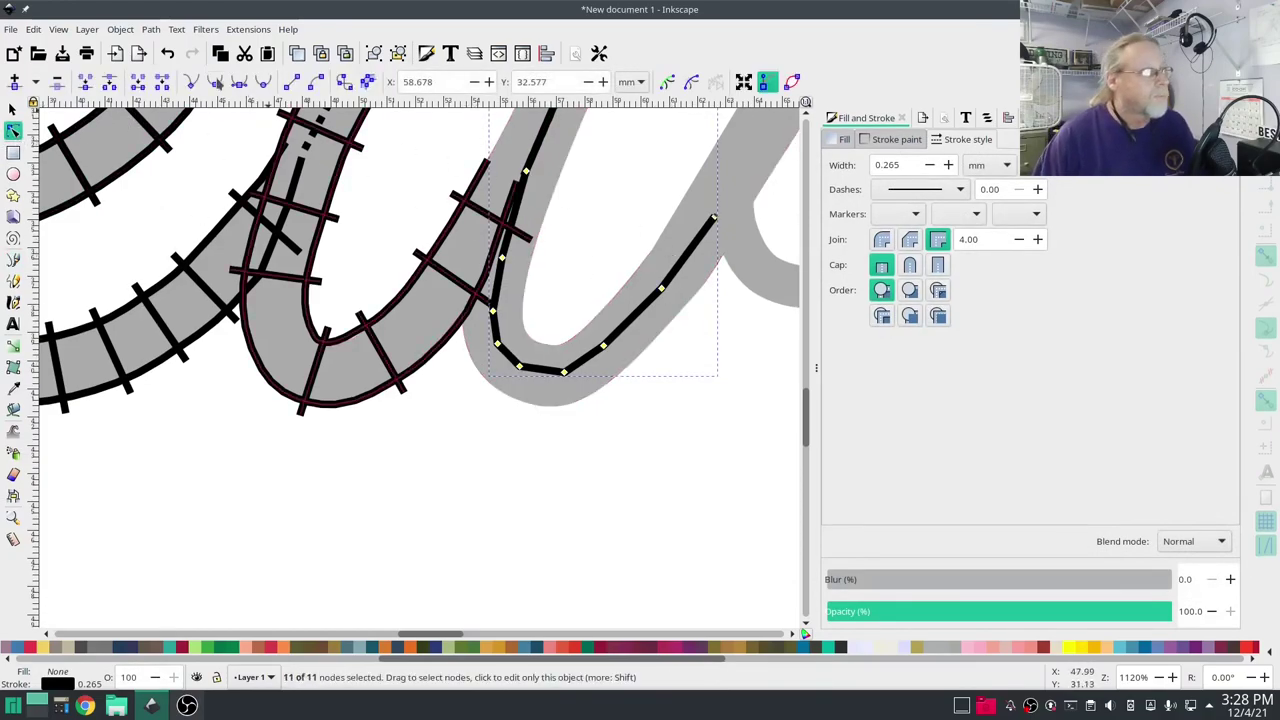
{"action": "left_click", "coordinate": [623, 451]}
{"action": "left_click_drag", "start_coordinate": [622, 447], "coordinate": [604, 547]}
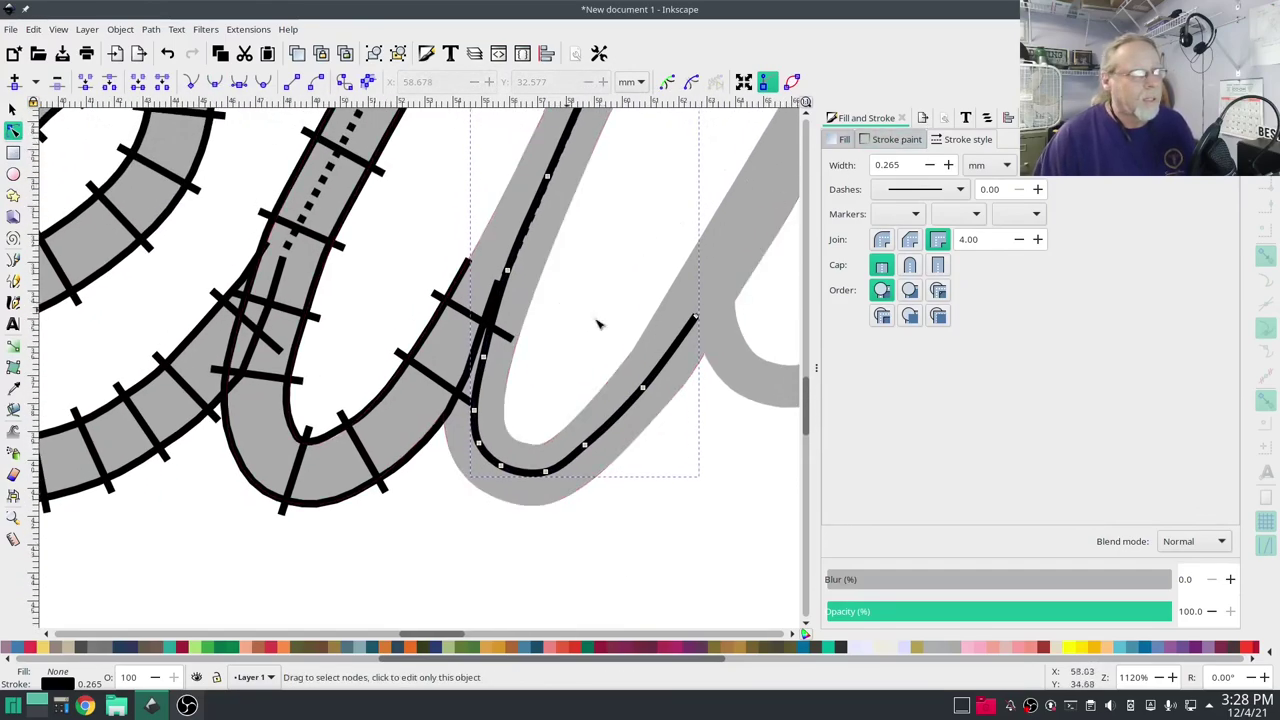
{"action": "double_click", "coordinate": [897, 165]}
{"action": "type", "text": "2"}
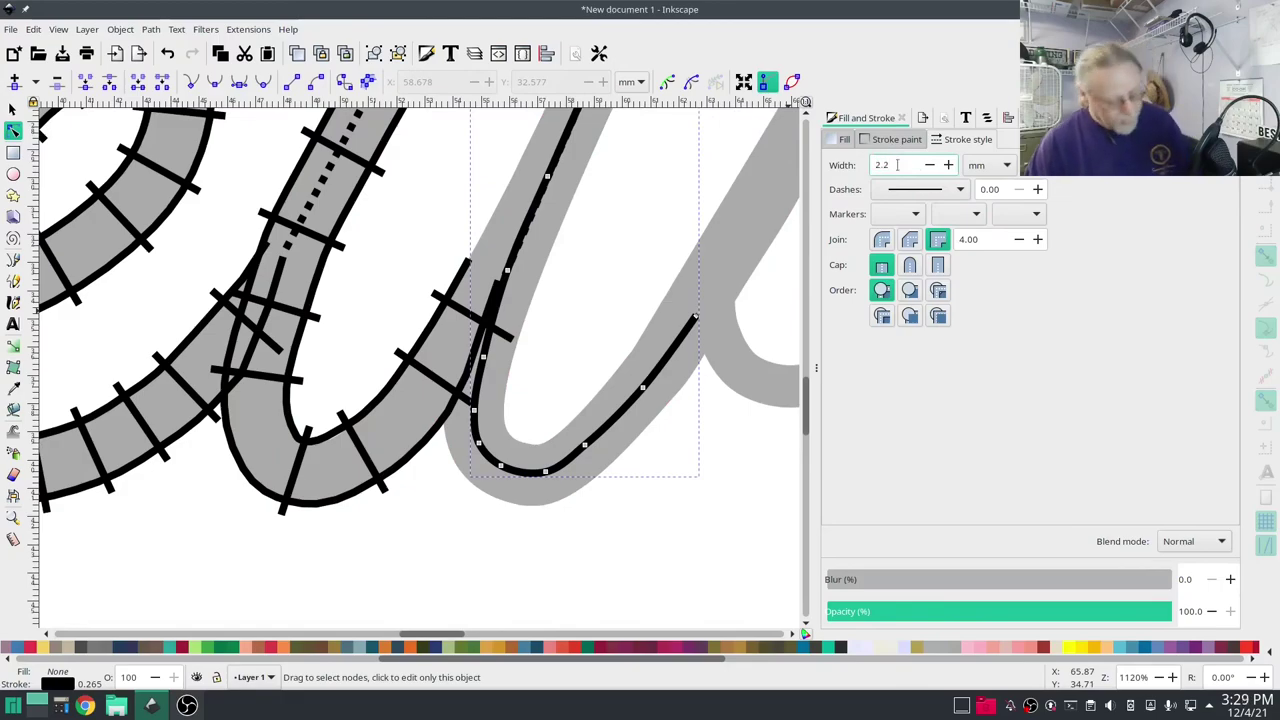
{"action": "type", "text": ".2"}
{"action": "key", "text": "Return"}
- Extend the inner rail end of the w's first satin upward so it tucks under the second stroke
{"action": "left_click_drag", "start_coordinate": [640, 257], "coordinate": [607, 408]}
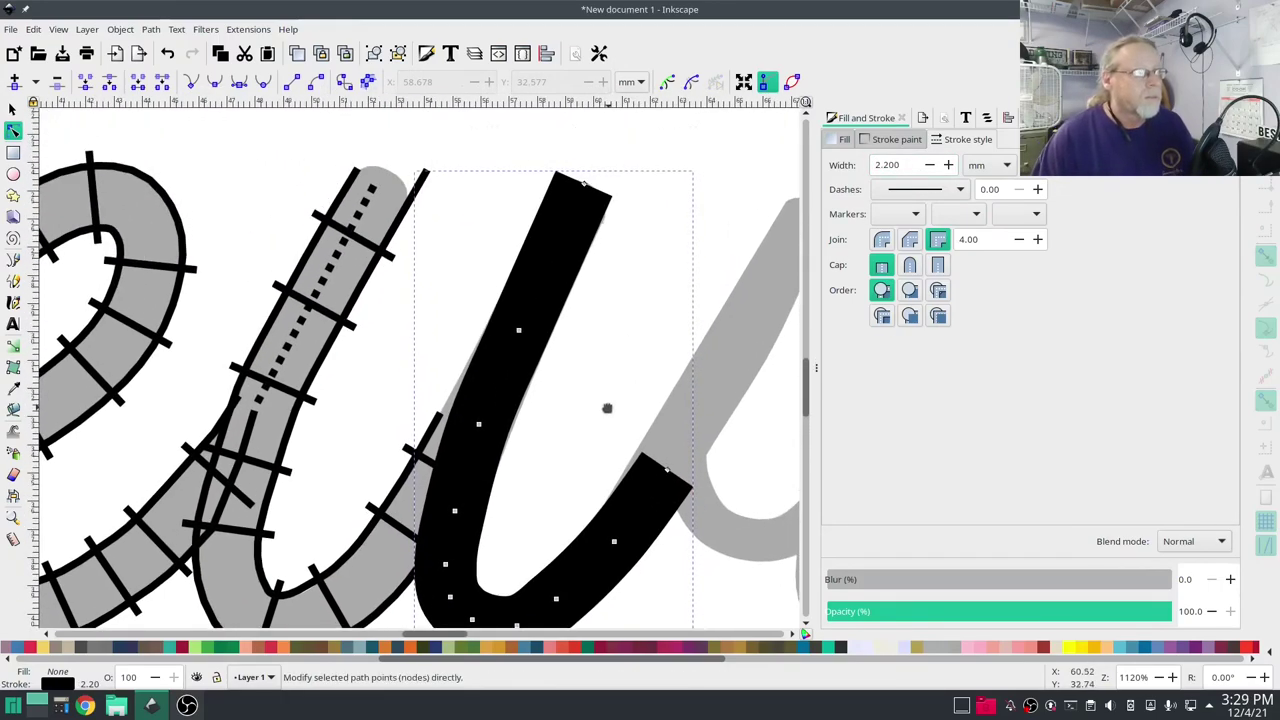
{"action": "left_click", "coordinate": [433, 435]}
{"action": "left_click_drag", "start_coordinate": [441, 413], "coordinate": [472, 372]}
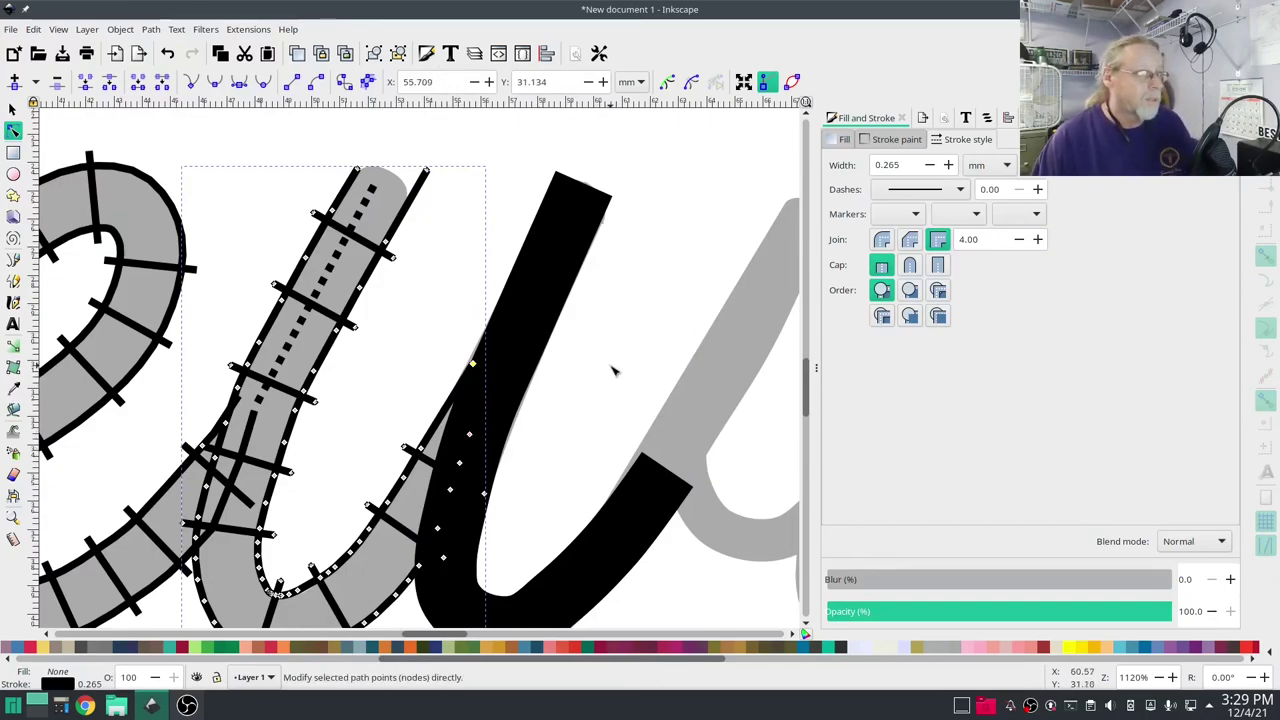
- Nudge the second stroke's end node slightly up the third stem and convert the stroke to an Ink/Stitch satin column
{"action": "scroll", "coordinate": [612, 381], "scroll_direction": "down", "scroll_amount": 2}
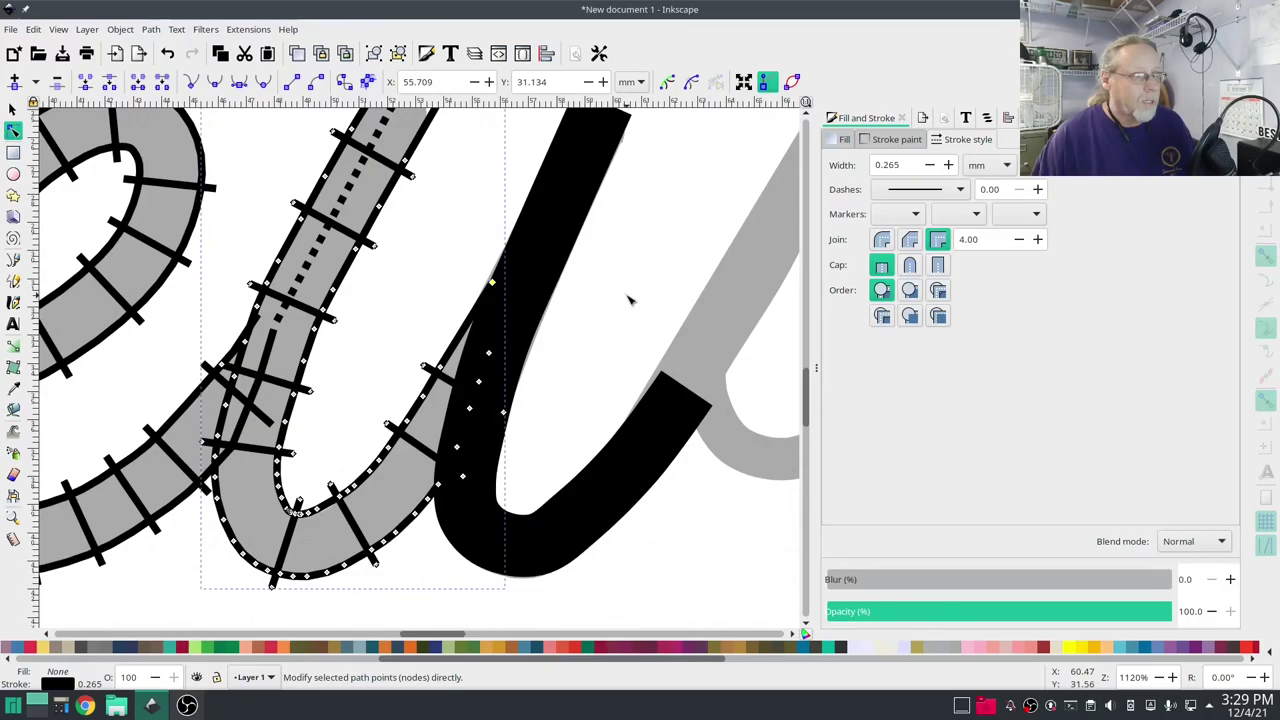
{"action": "left_click", "coordinate": [672, 440]}
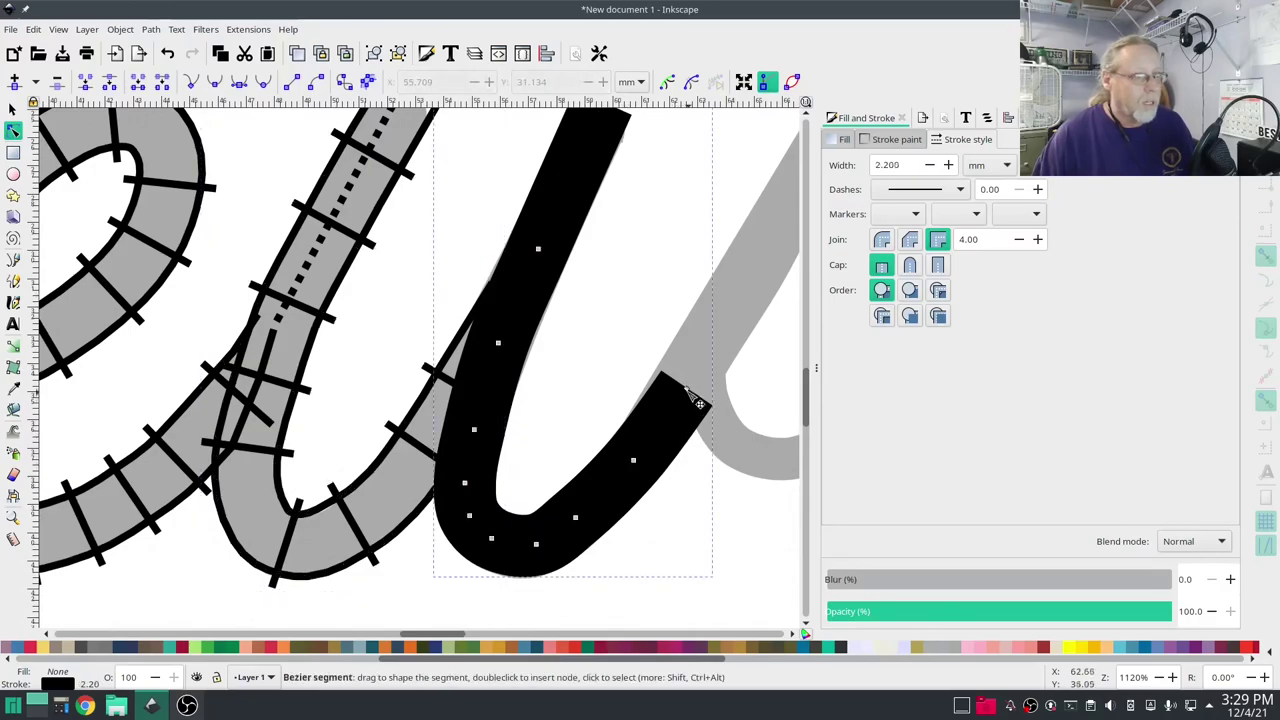
{"action": "left_click_drag", "start_coordinate": [689, 391], "coordinate": [692, 380]}
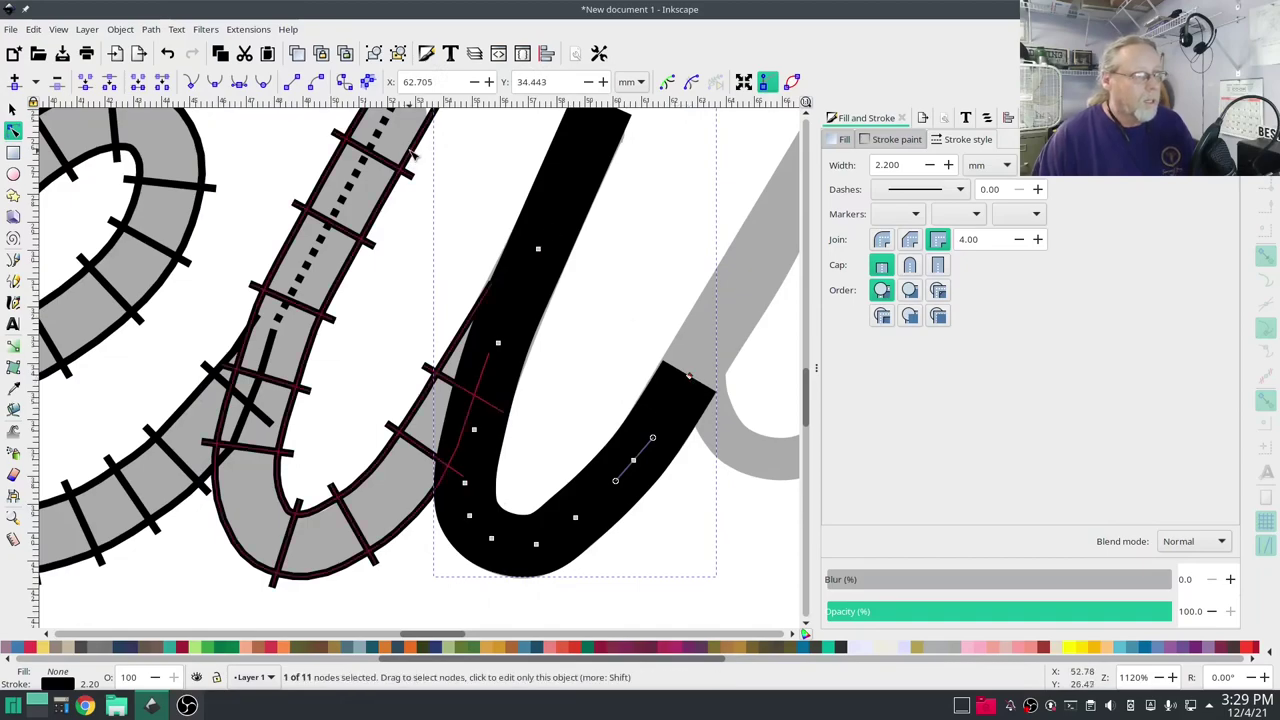
{"action": "left_click", "coordinate": [238, 30]}
{"action": "mouse_move", "coordinate": [330, 214]}
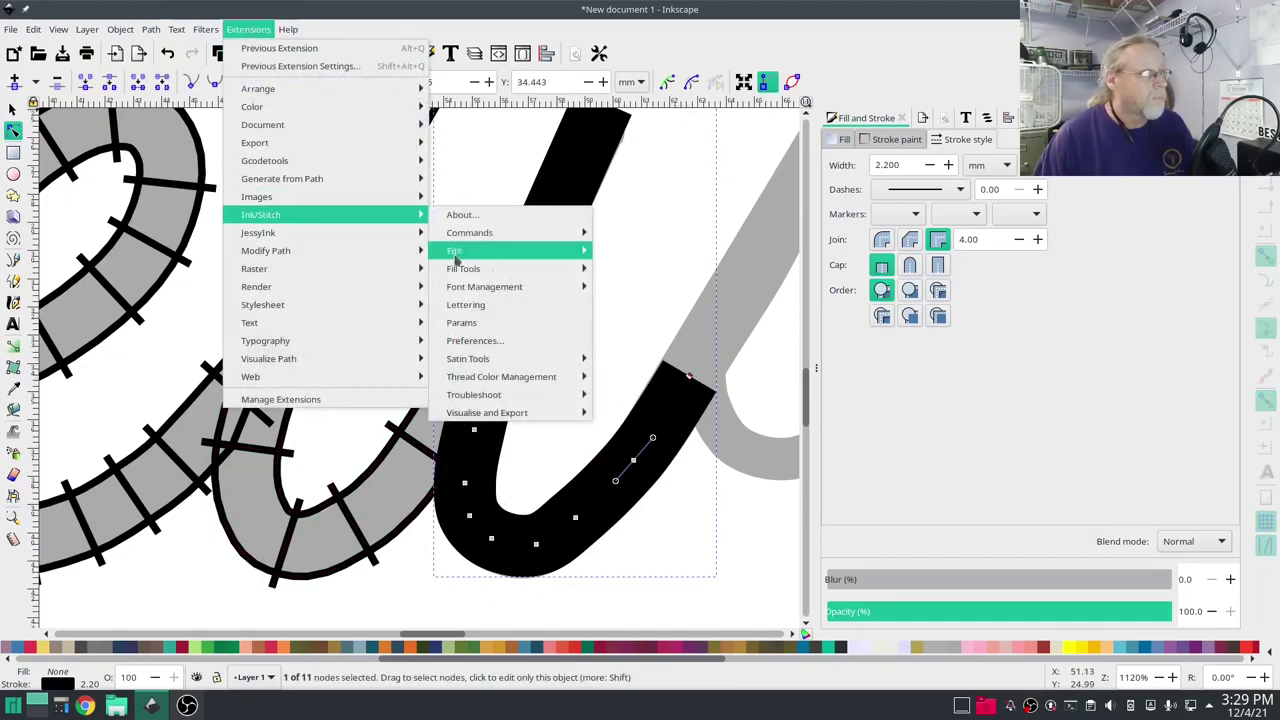
{"action": "mouse_move", "coordinate": [530, 358]}
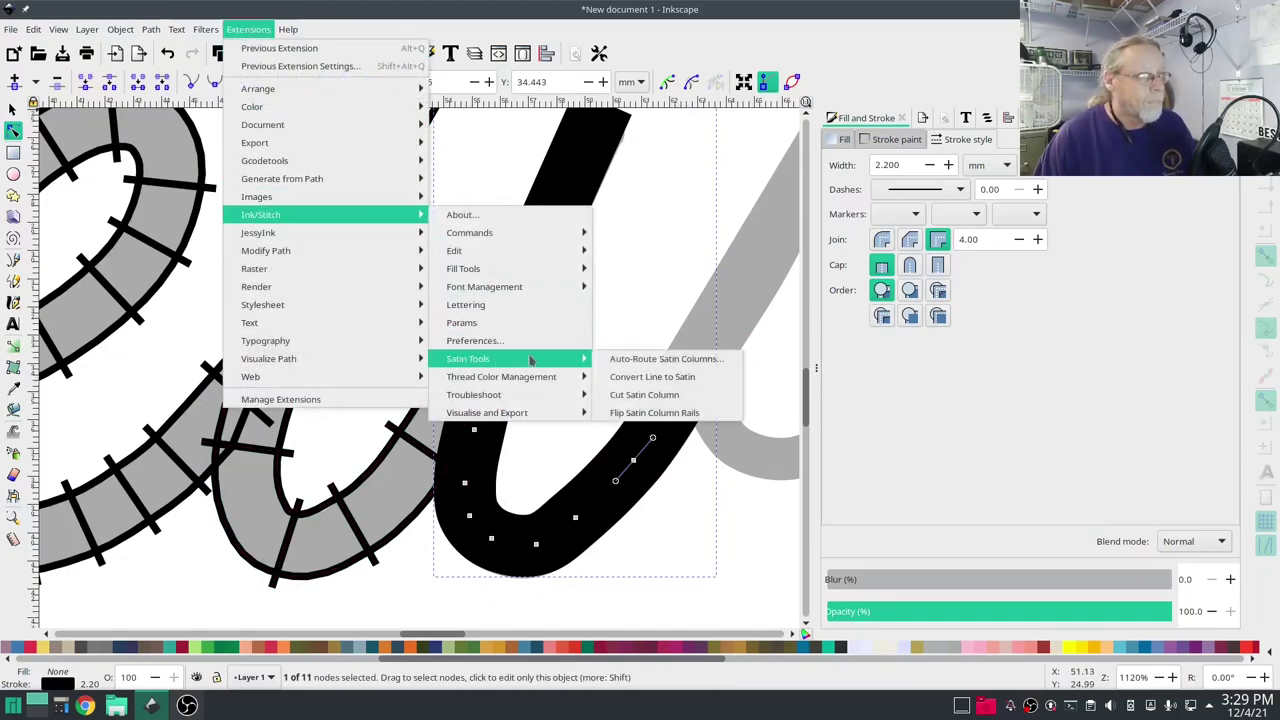
{"action": "left_click", "coordinate": [660, 375]}
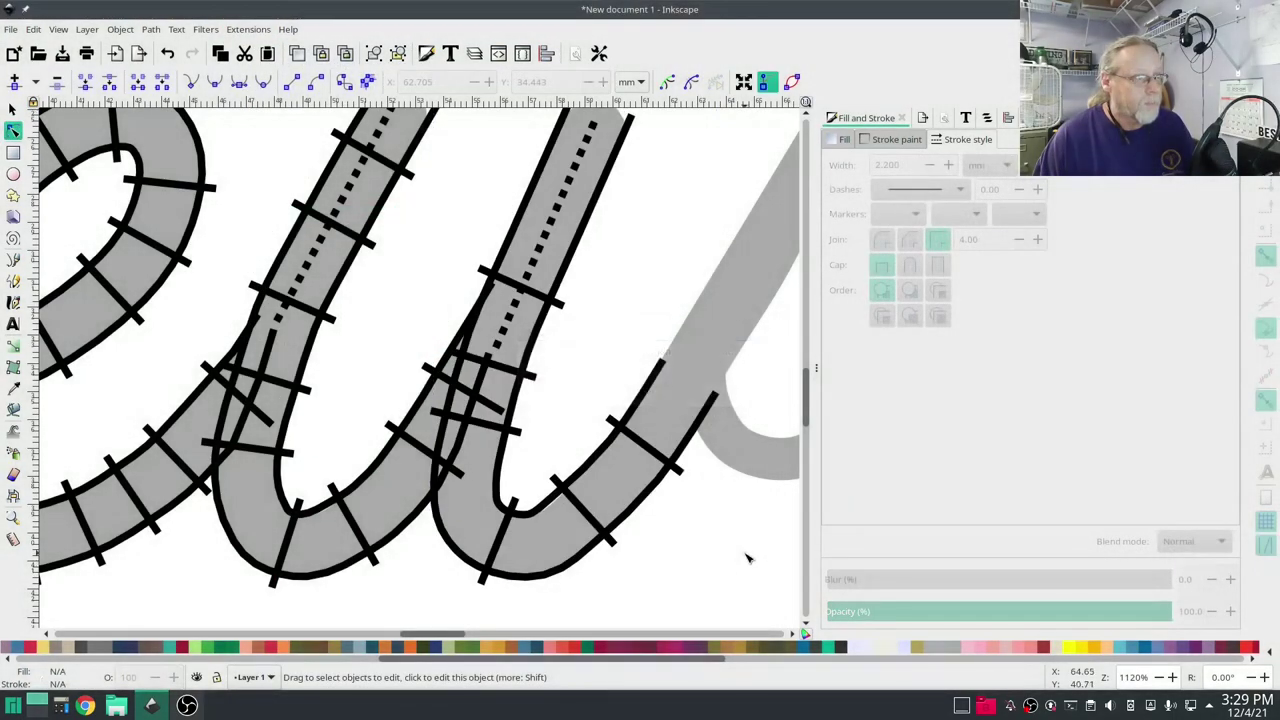
- Extend the second satin's inner rail end farther up along the third stem's edge
{"action": "left_click_drag", "start_coordinate": [747, 558], "coordinate": [474, 559]}
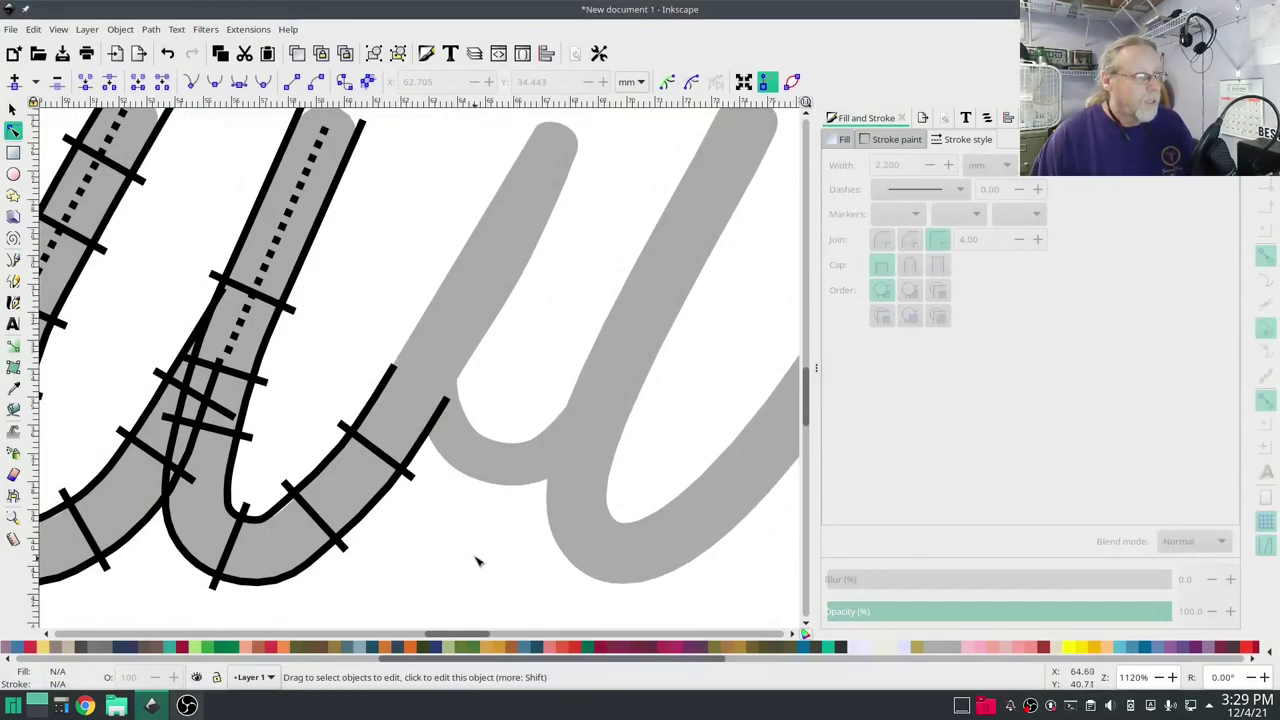
{"action": "left_click", "coordinate": [394, 372]}
{"action": "left_click_drag", "start_coordinate": [394, 371], "coordinate": [415, 340]}
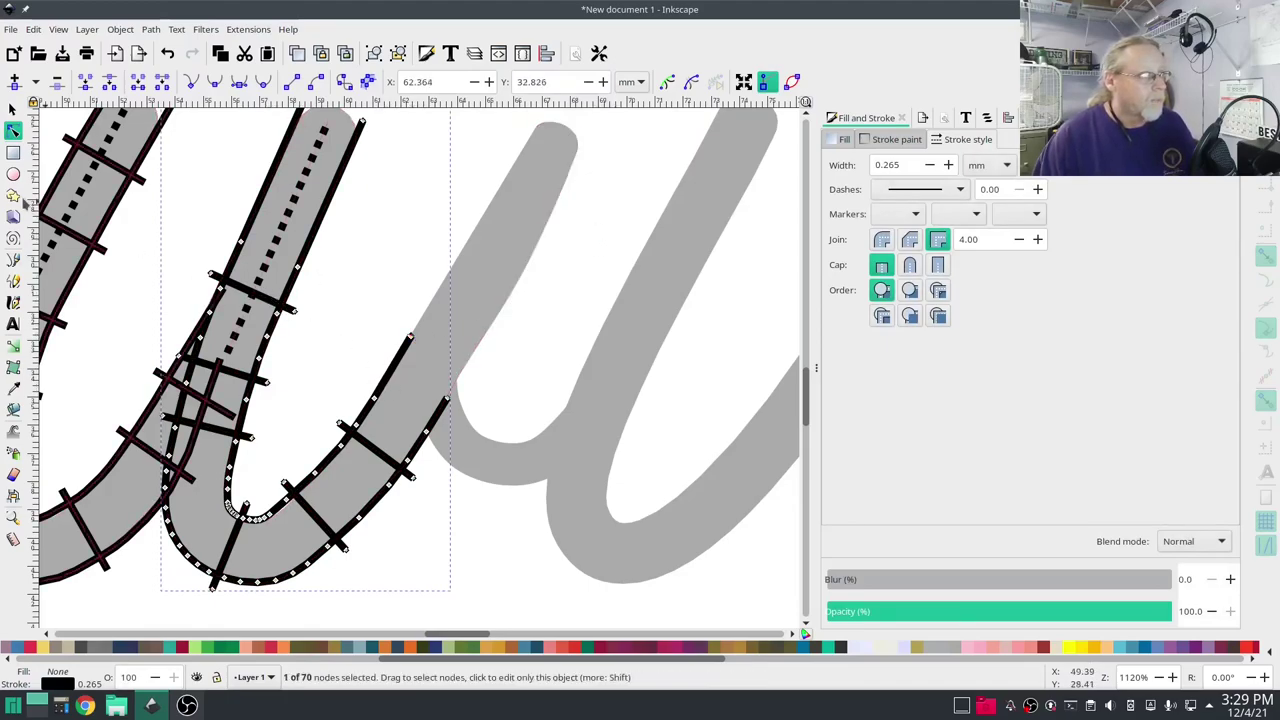
- Draw a connecting line from the second satin's end to the third stem's top and give it a dotted dash pattern
{"action": "left_click", "coordinate": [13, 260]}
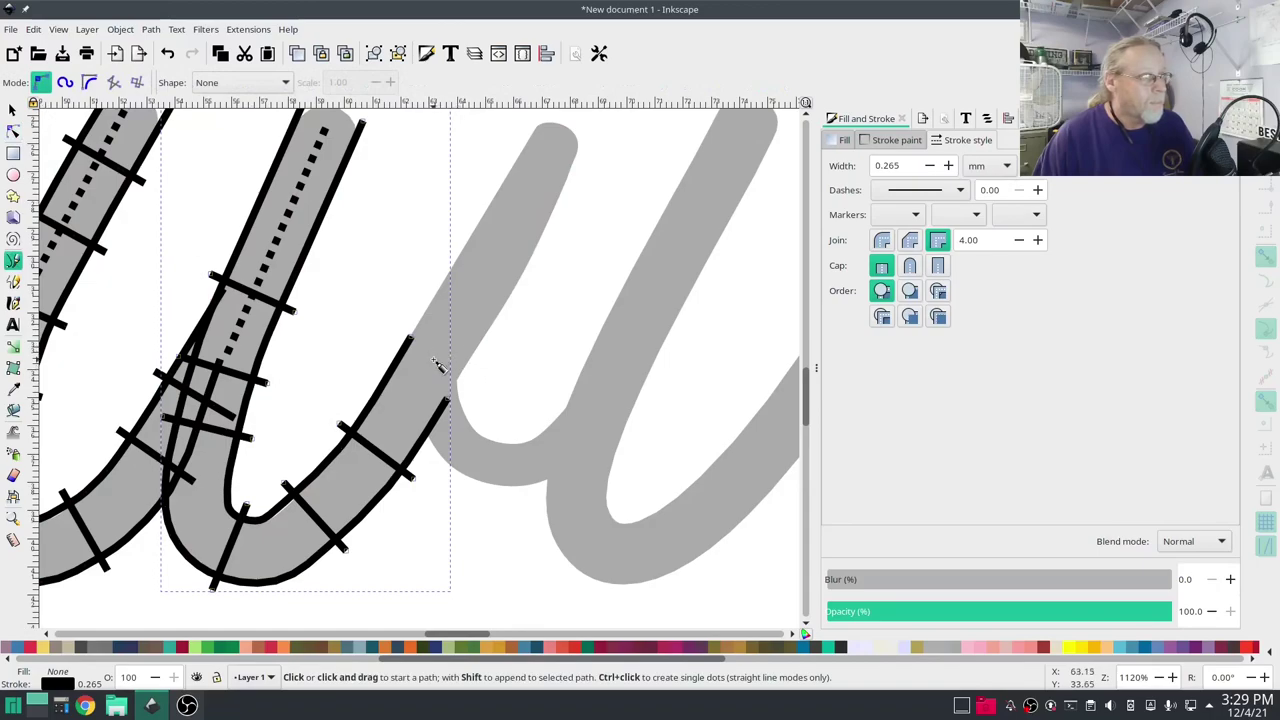
{"action": "left_click", "coordinate": [432, 360]}
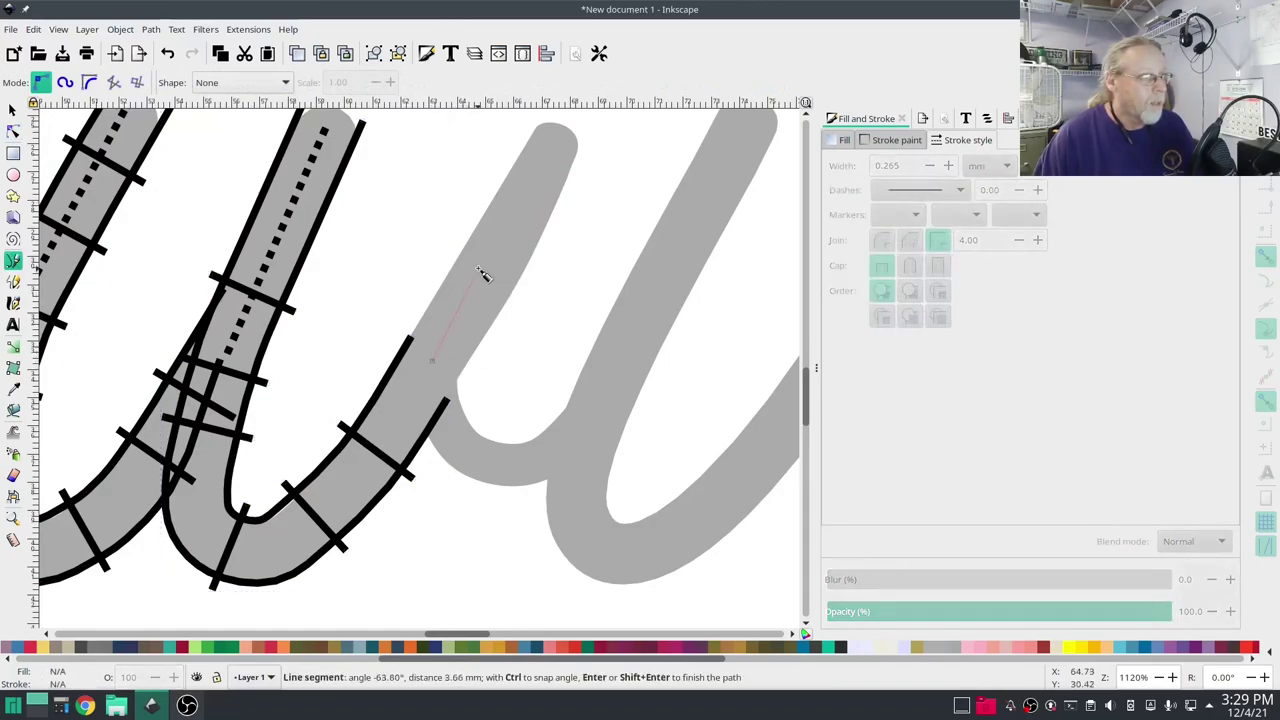
{"action": "left_click", "coordinate": [539, 196]}
{"action": "double_click", "coordinate": [556, 145]}
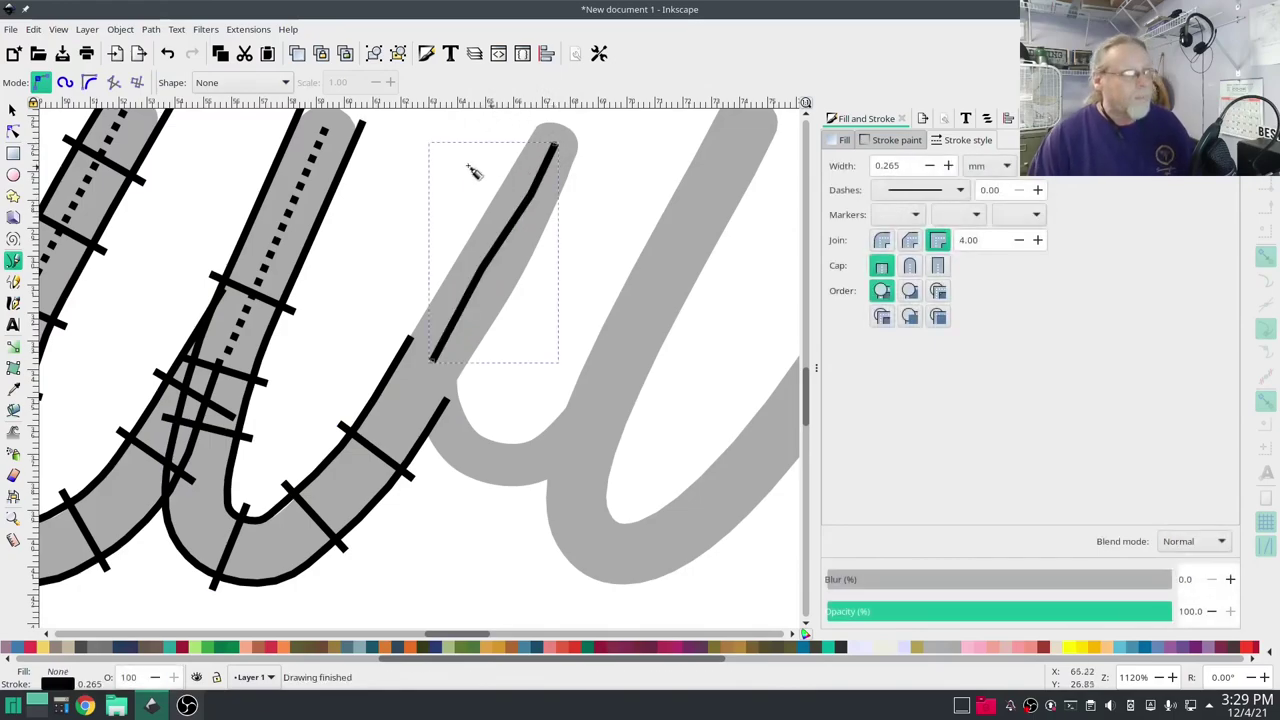
{"action": "left_click", "coordinate": [918, 190]}
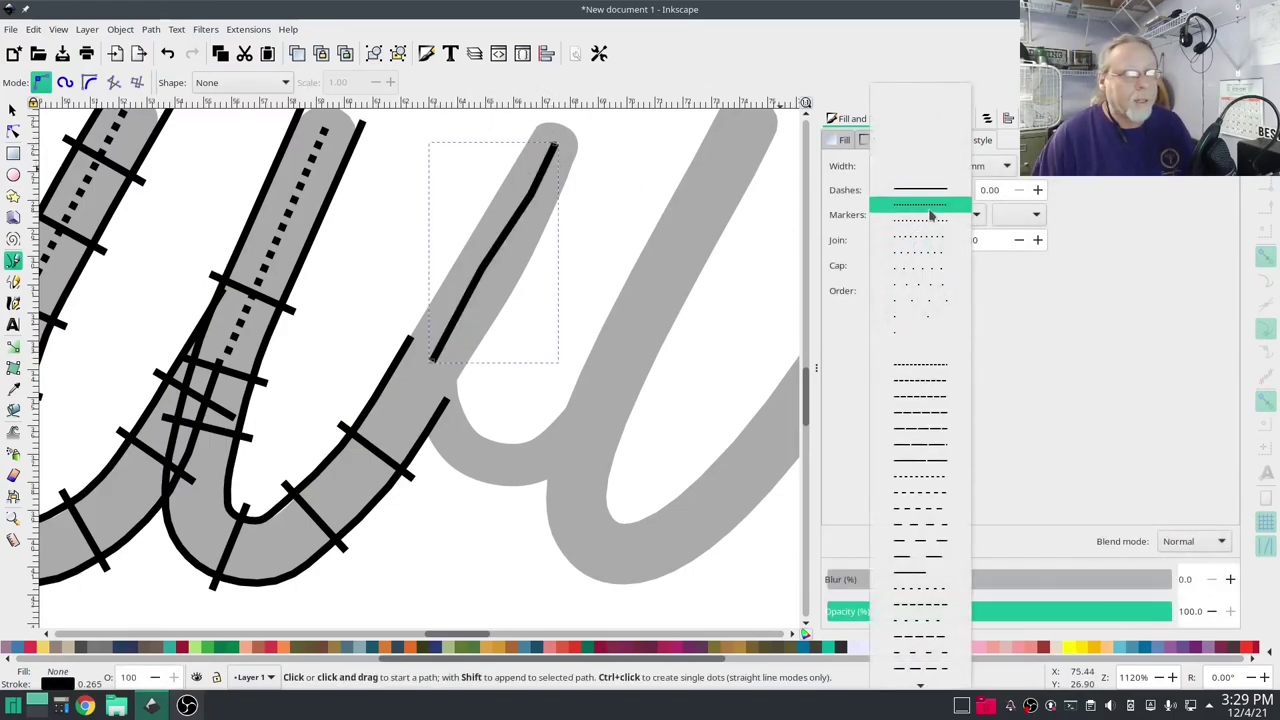
{"action": "left_click", "coordinate": [918, 212]}
- Level the second satin's two rail ends at the top of the second stem
{"action": "left_click_drag", "start_coordinate": [371, 231], "coordinate": [358, 341]}
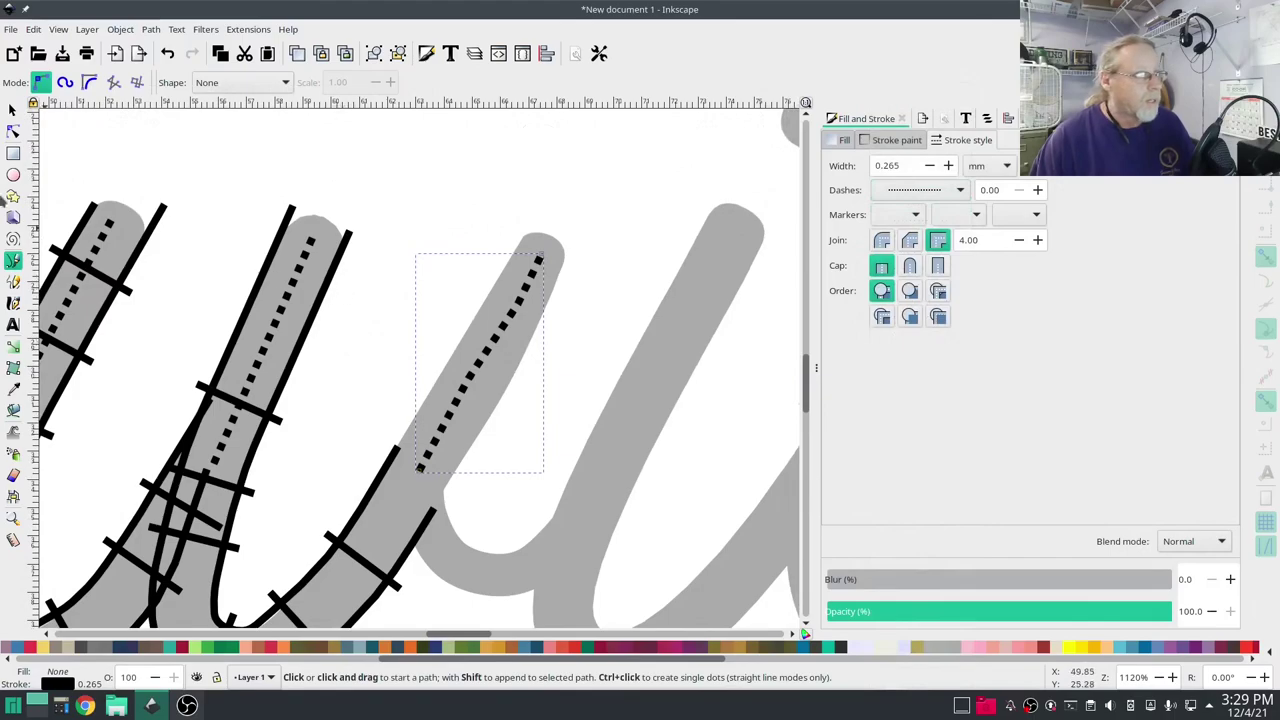
{"action": "left_click", "coordinate": [13, 131]}
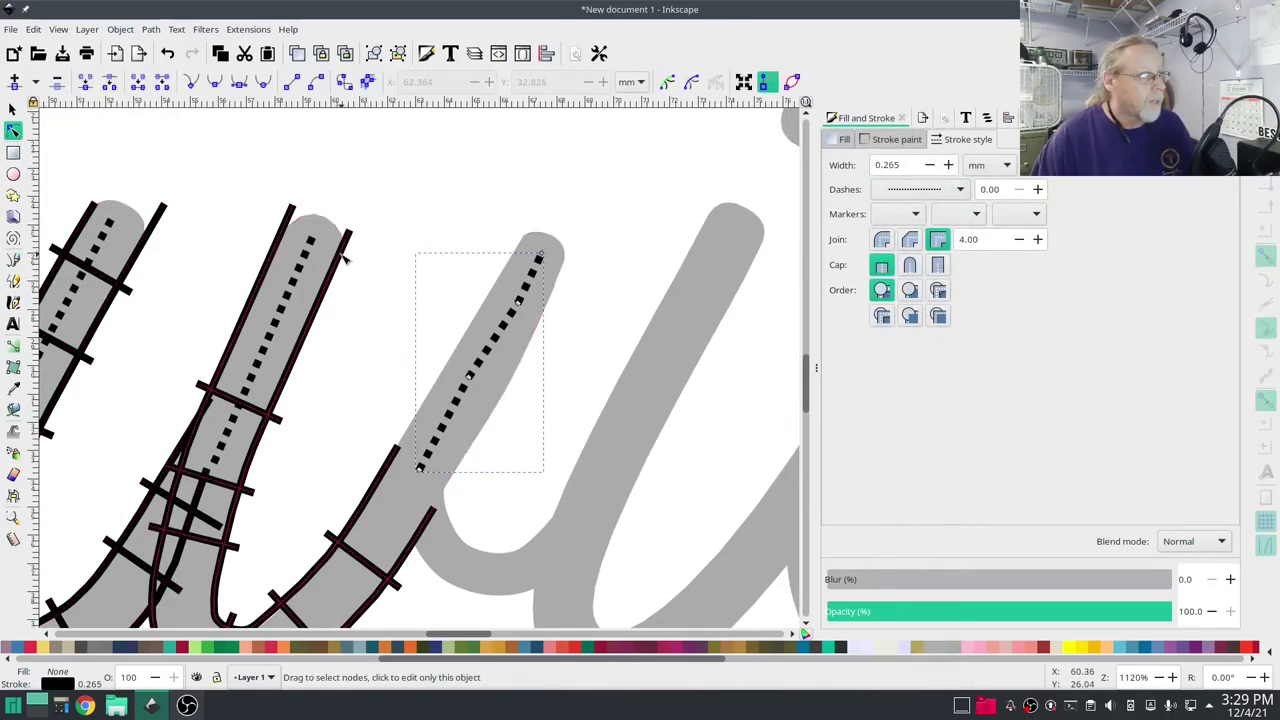
{"action": "left_click", "coordinate": [345, 258]}
{"action": "left_click_drag", "start_coordinate": [291, 214], "coordinate": [358, 219]}
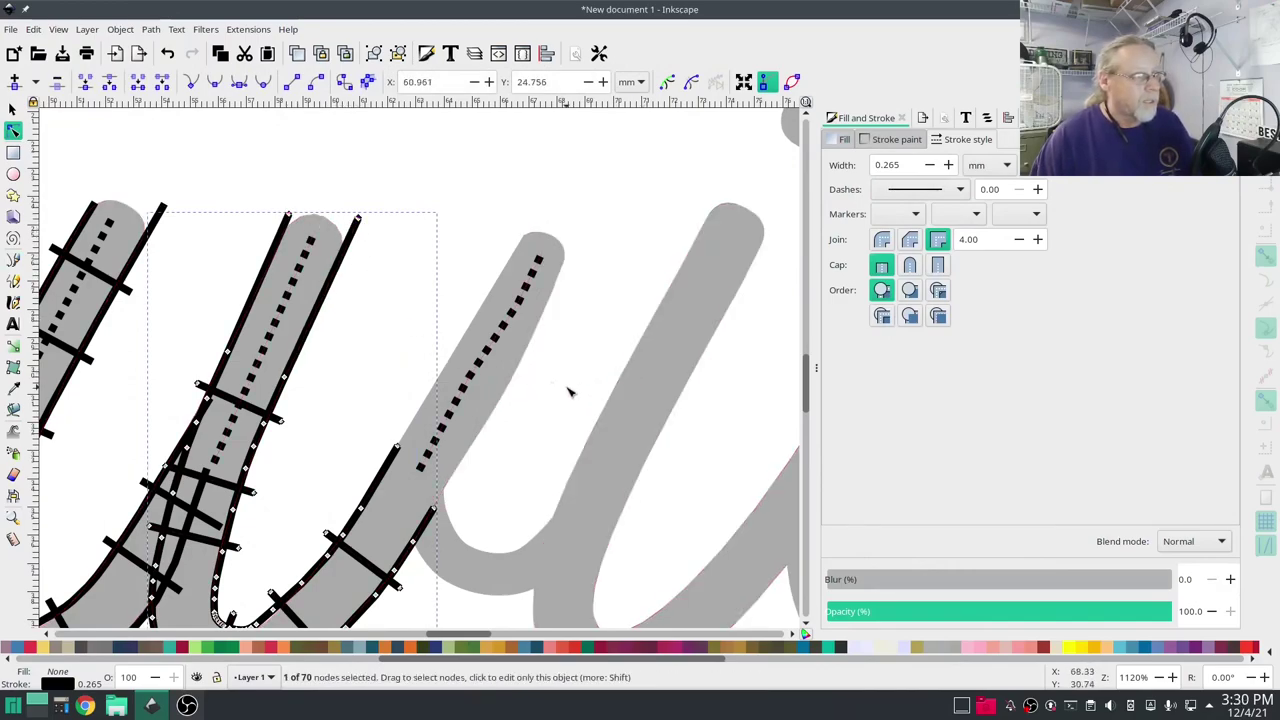
- Trace the third stem's centerline from its top down to the second satin's end and set the stroke width to 2.2 mm
{"action": "left_click", "coordinate": [13, 260]}
{"action": "left_click", "coordinate": [545, 240]}
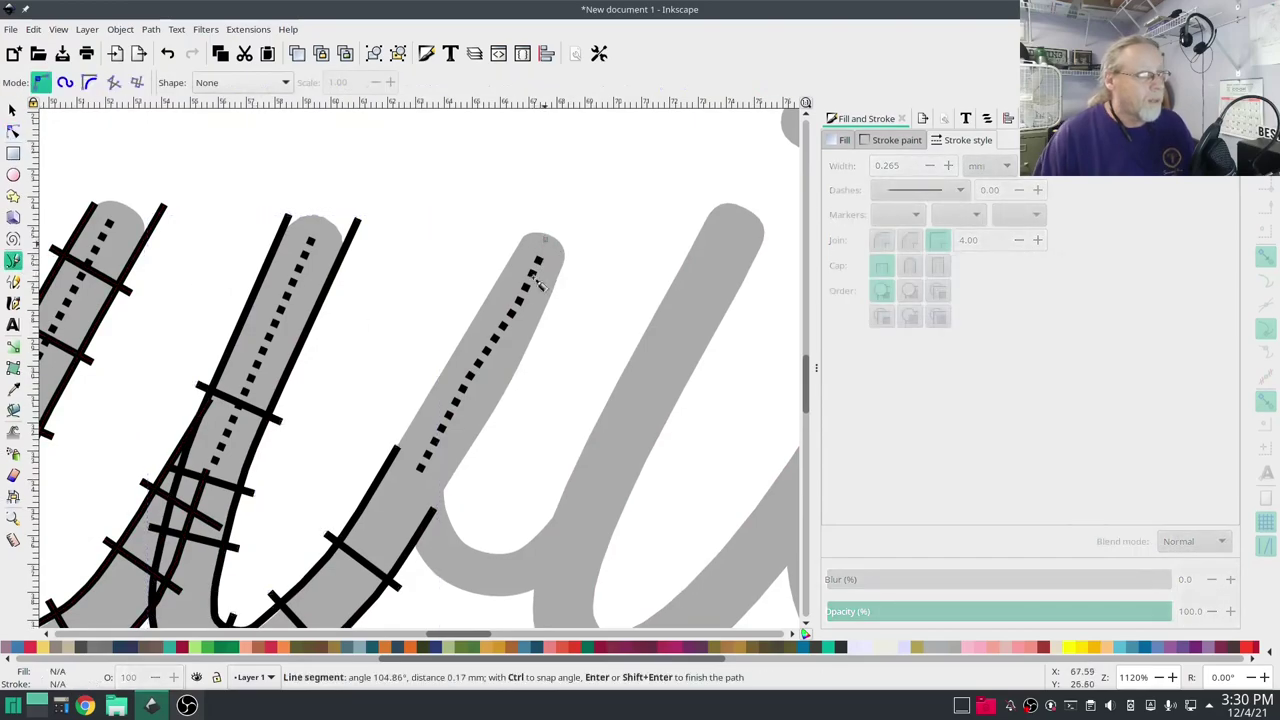
{"action": "left_click", "coordinate": [458, 420]}
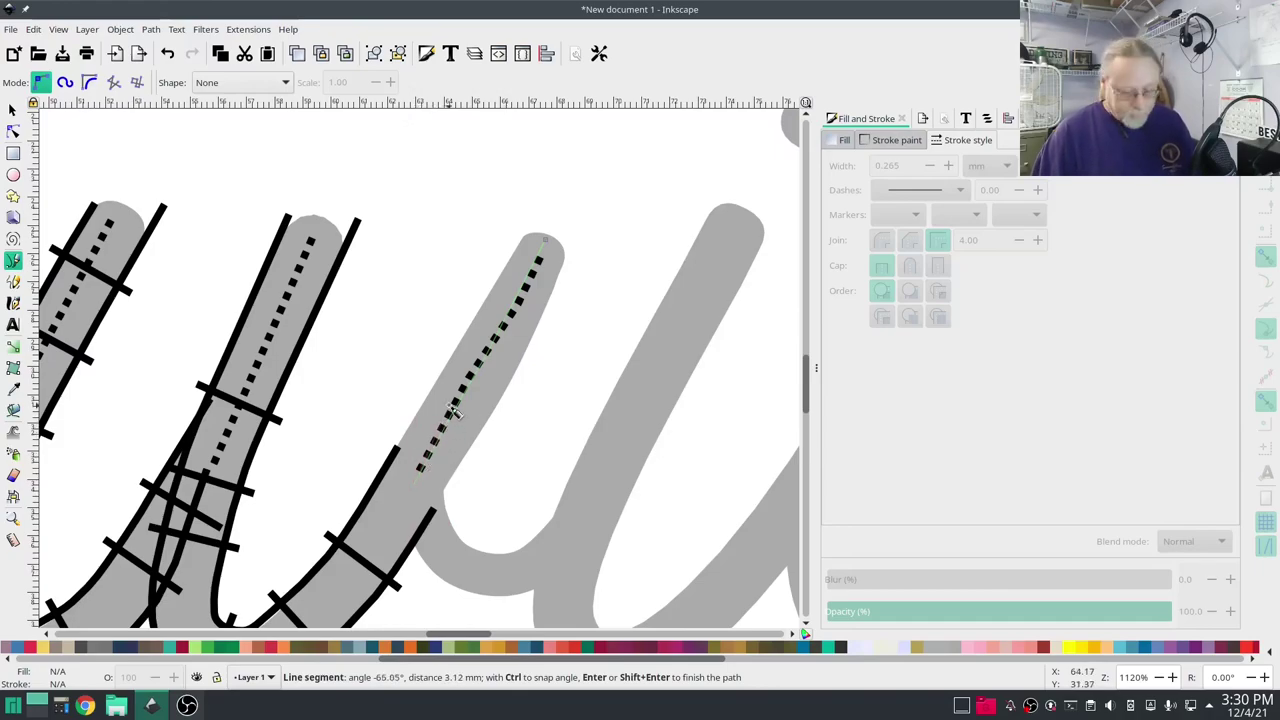
{"action": "key", "text": "Return"}
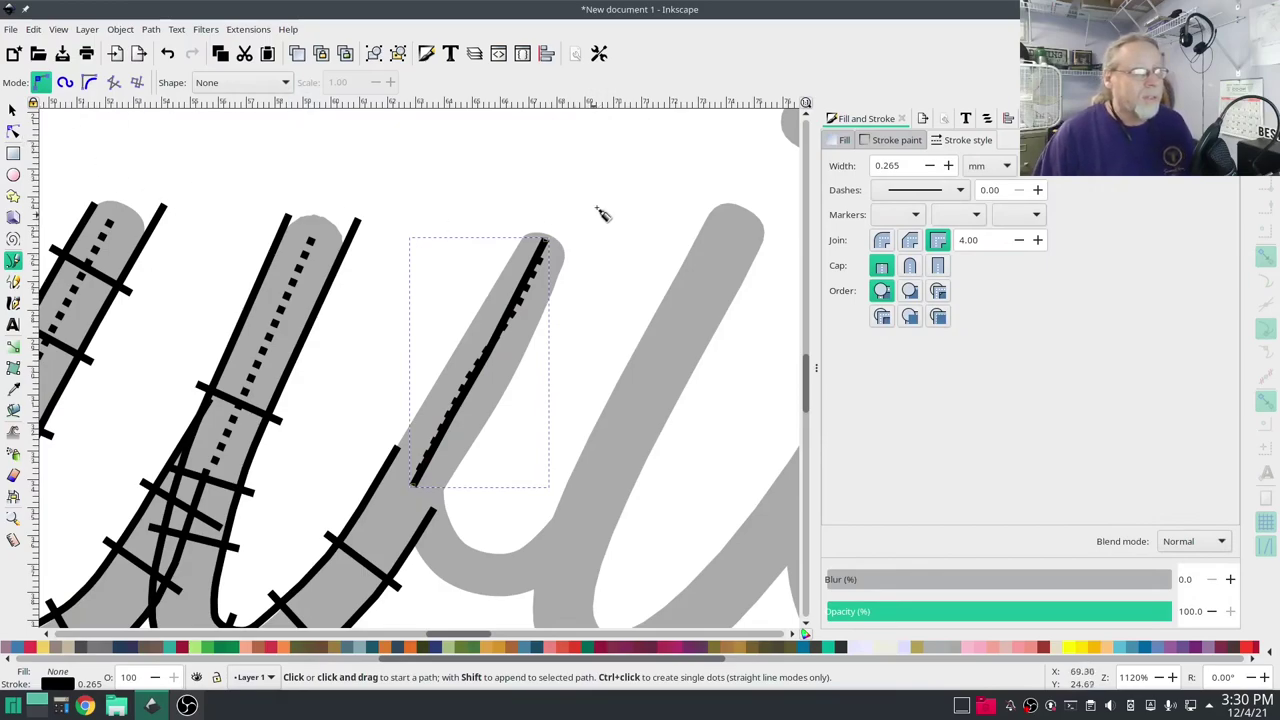
{"action": "triple_click", "coordinate": [911, 162]}
{"action": "type", "text": "2.2"}
{"action": "key", "text": "Return"}
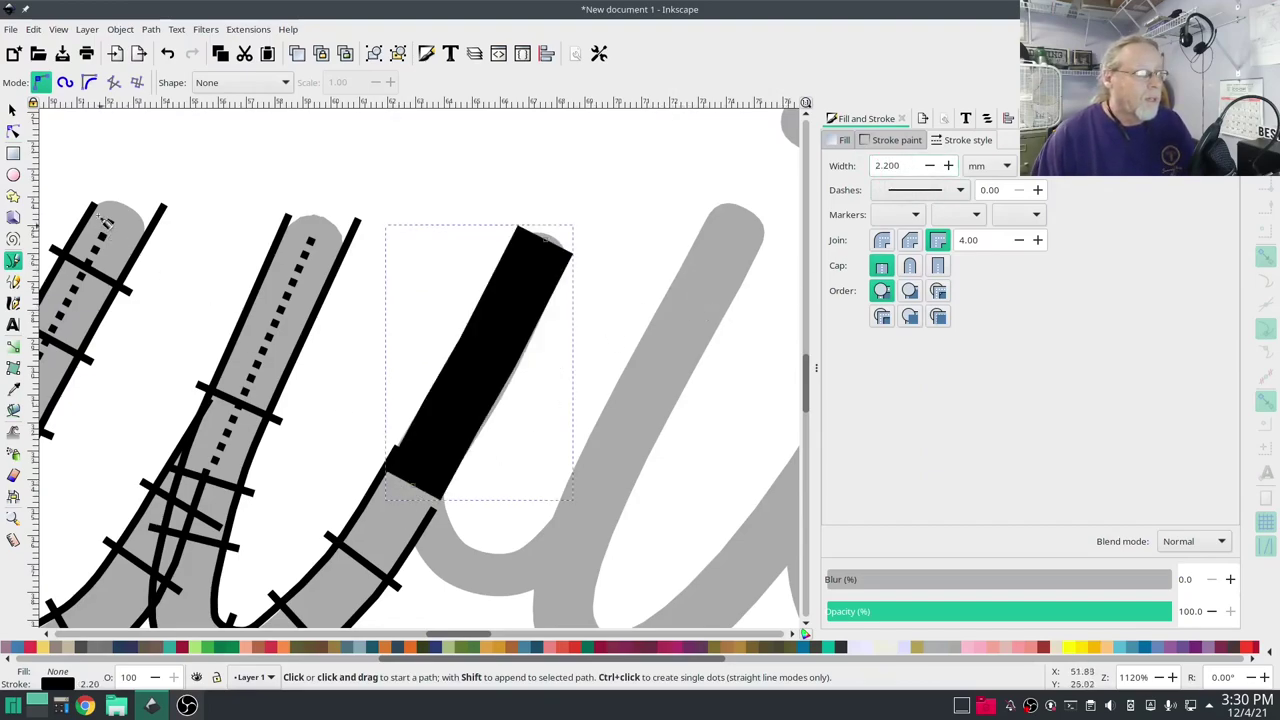
- Nudge the third stem line's lower end node to meet the second satin and convert the line to an Ink/Stitch satin column
{"action": "left_click", "coordinate": [13, 131]}
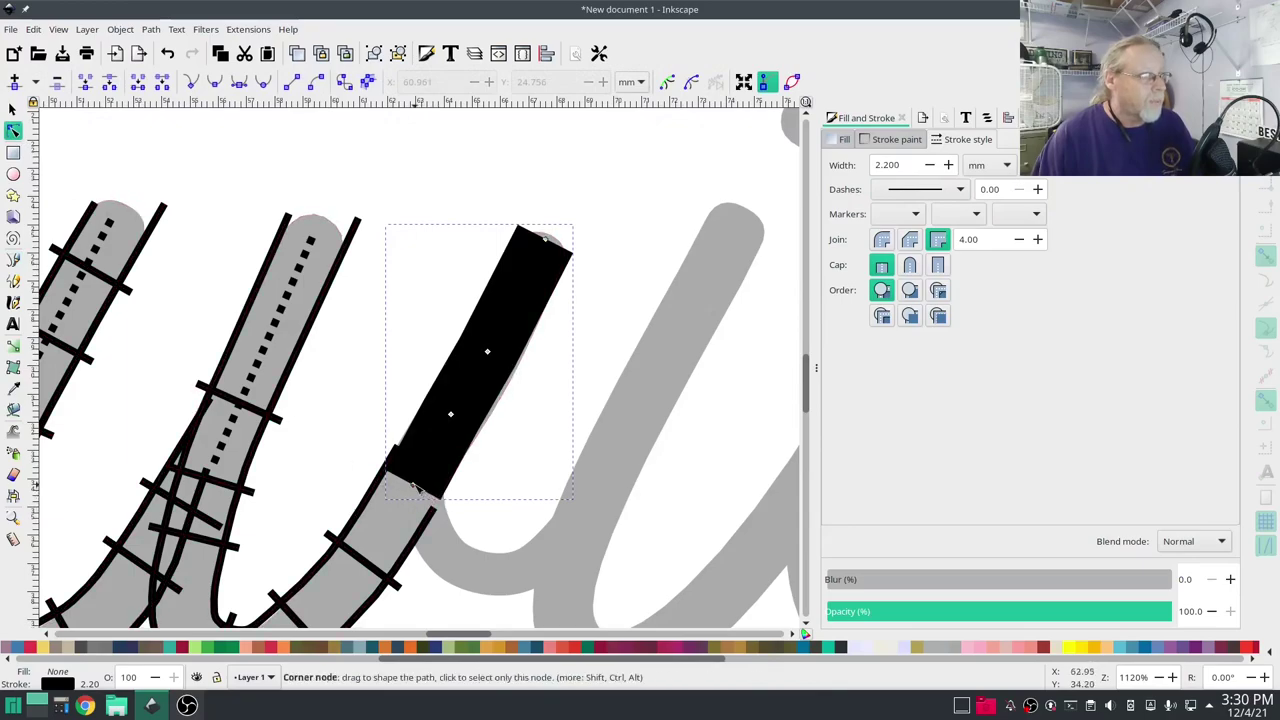
{"action": "left_click_drag", "start_coordinate": [413, 487], "coordinate": [408, 492]}
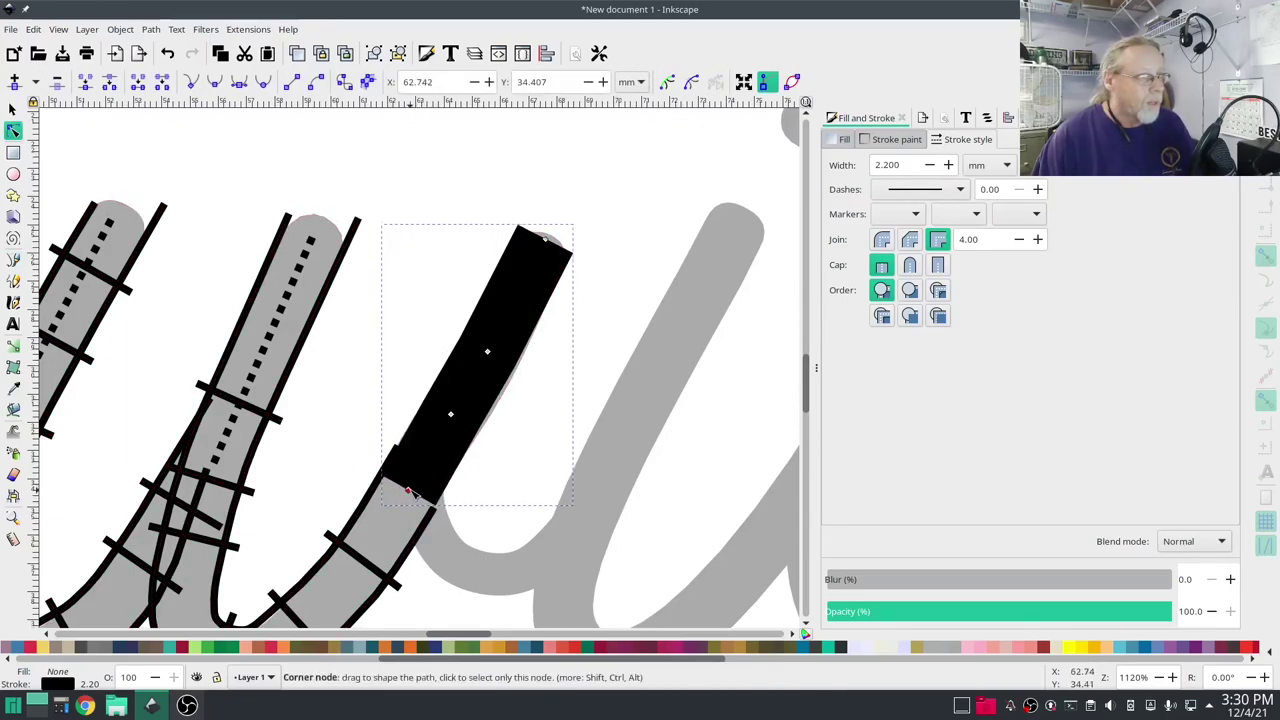
{"action": "left_click", "coordinate": [248, 29]}
{"action": "mouse_move", "coordinate": [252, 213]}
{"action": "mouse_move", "coordinate": [483, 358]}
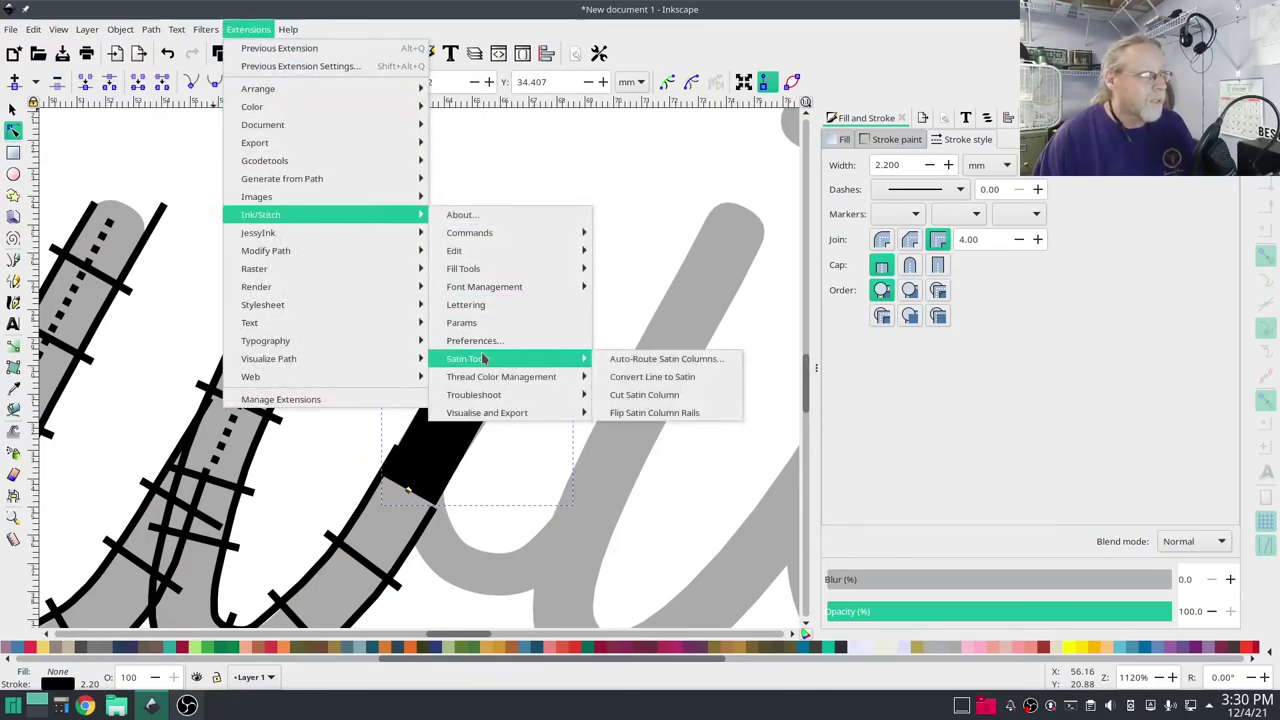
{"action": "left_click", "coordinate": [652, 376]}
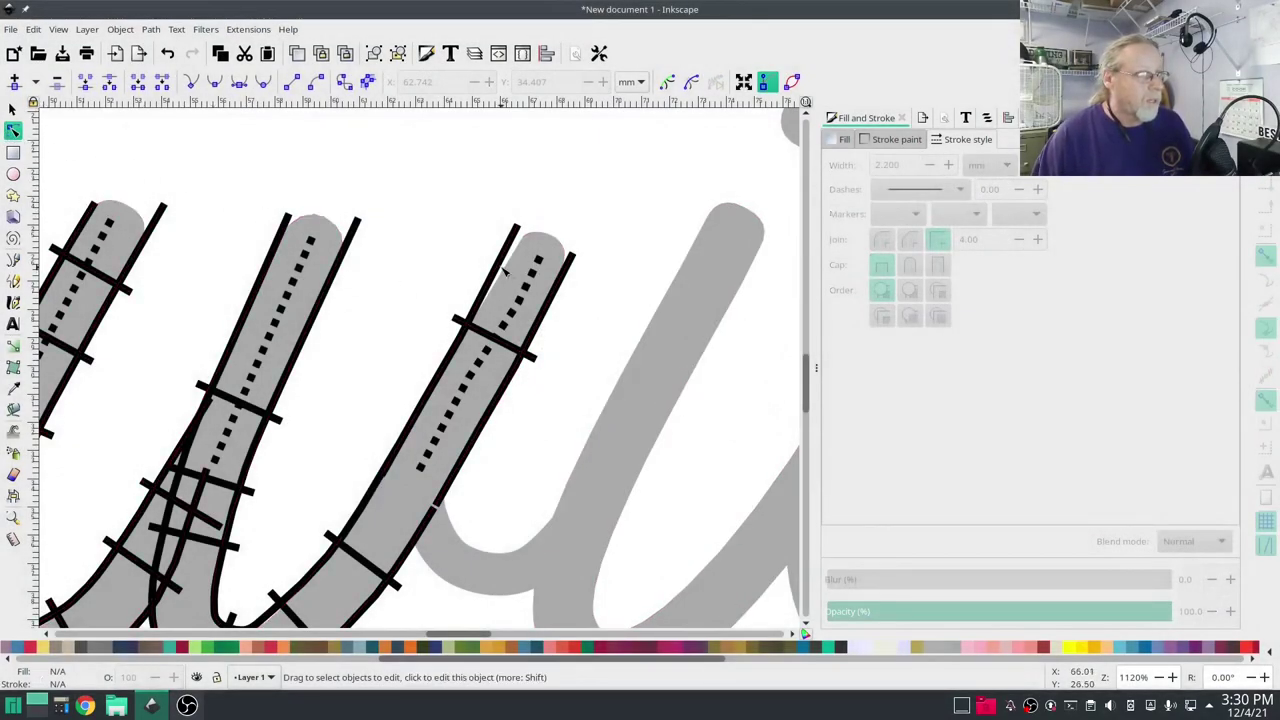
- Level the third stem satin's rail ends at the top and nudge its outer rail's lower end to meet the second satin
{"action": "left_click", "coordinate": [514, 232]}
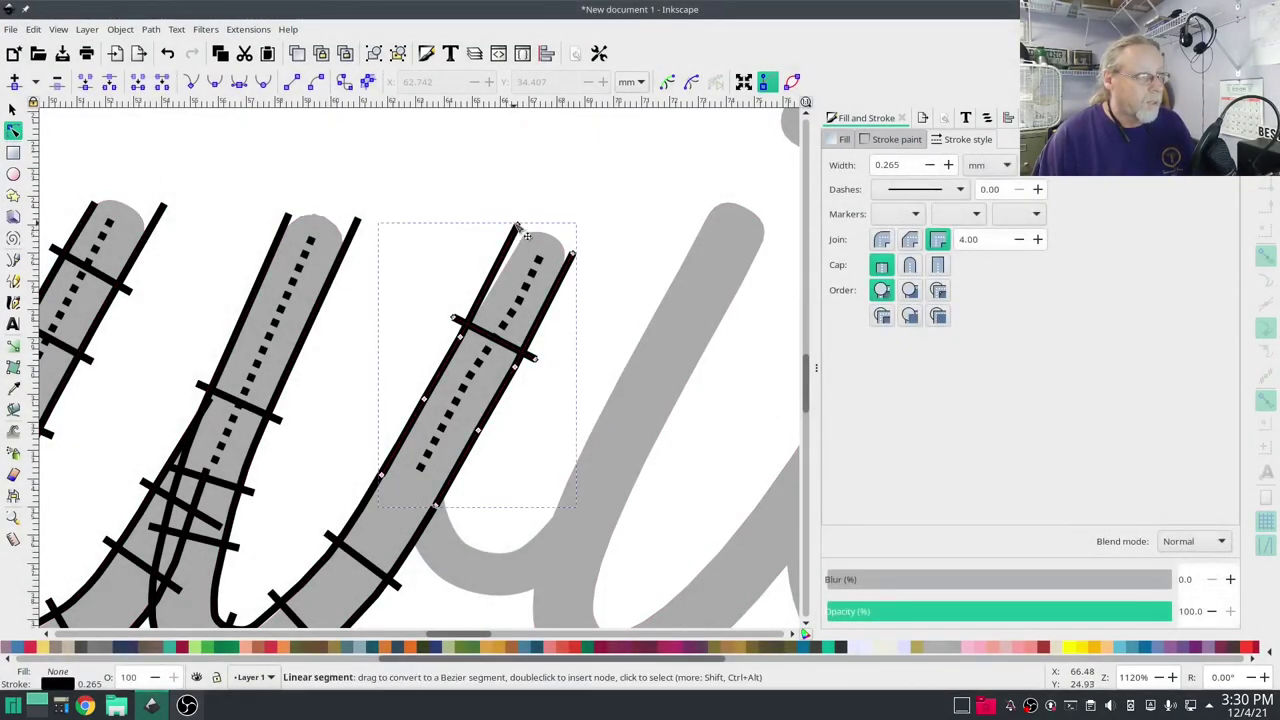
{"action": "left_click_drag", "start_coordinate": [516, 230], "coordinate": [572, 243]}
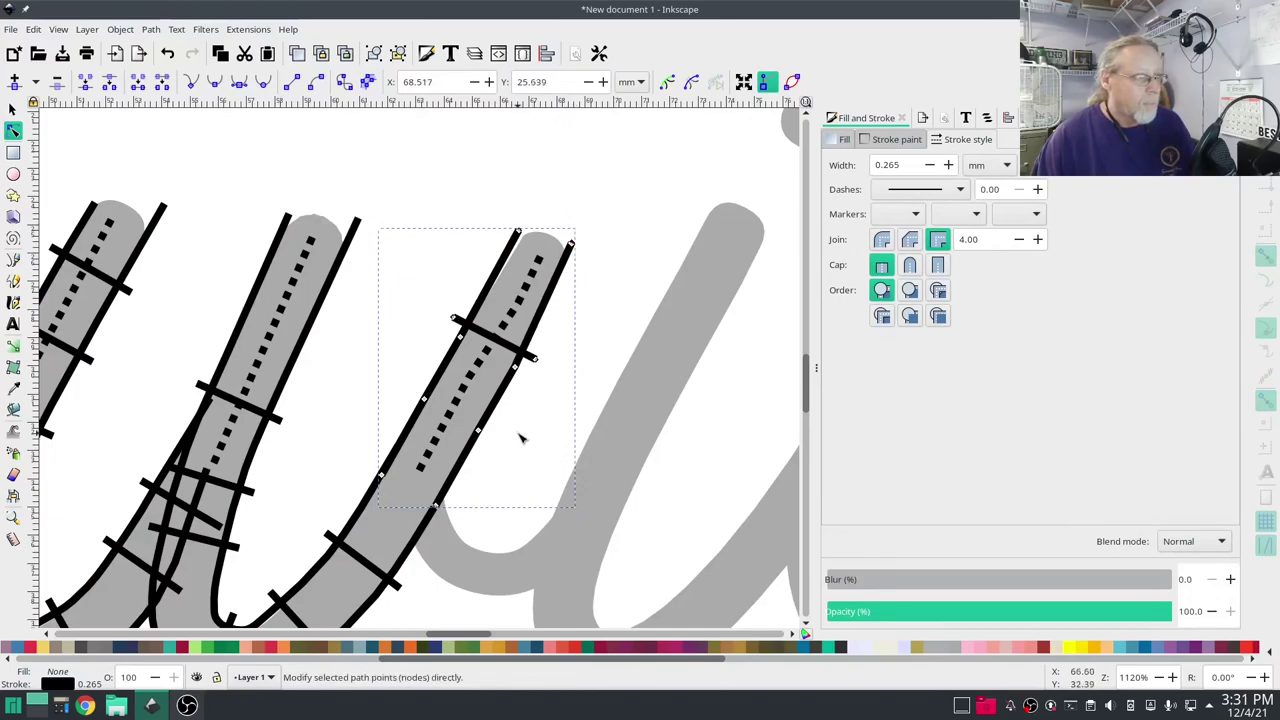
{"action": "left_click_drag", "start_coordinate": [517, 434], "coordinate": [557, 309]}
{"action": "scroll", "coordinate": [475, 378], "scroll_direction": "down", "scroll_amount": 9}
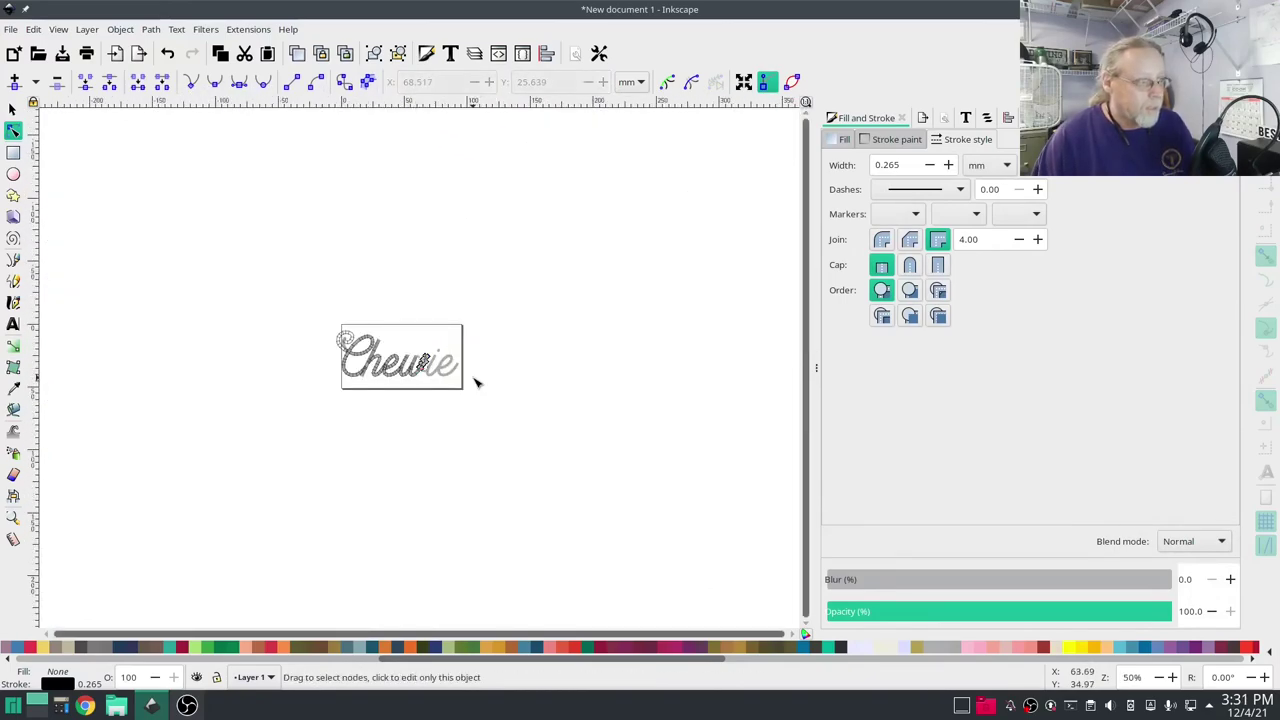
{"action": "scroll", "coordinate": [474, 380], "scroll_direction": "up", "scroll_amount": 4}
{"action": "scroll", "coordinate": [482, 322], "scroll_direction": "up", "scroll_amount": 5}
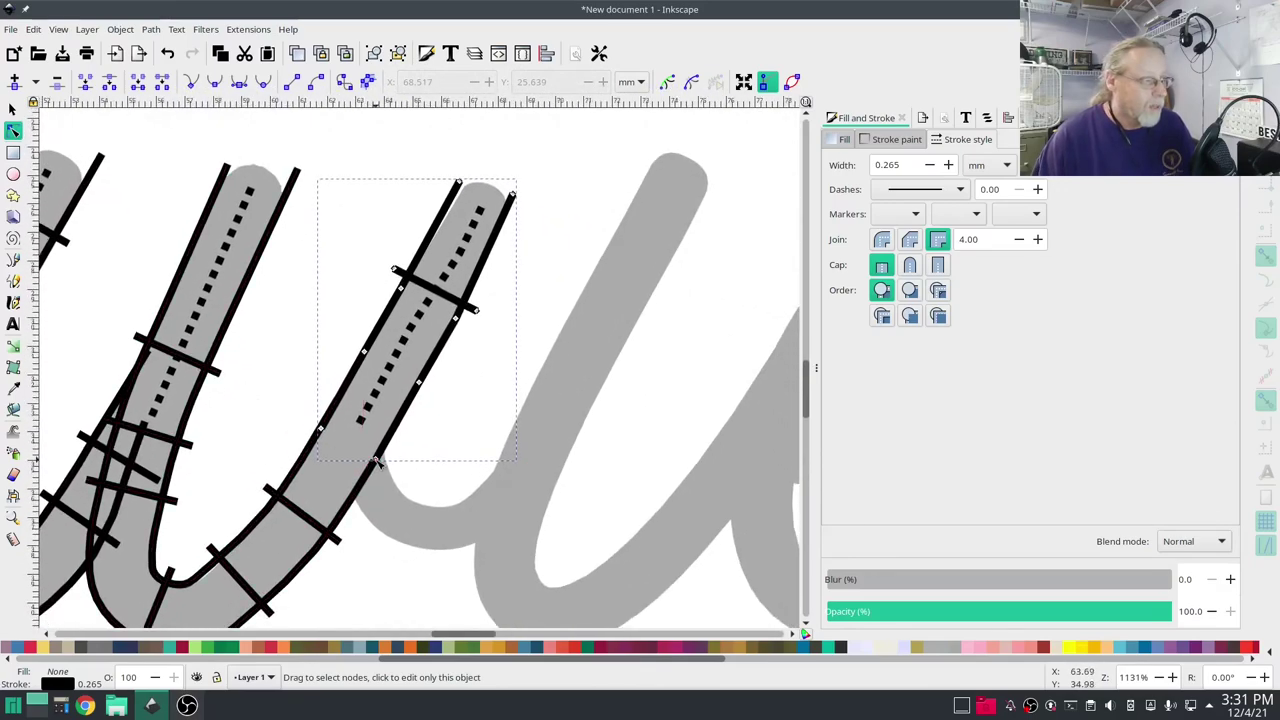
{"action": "left_click_drag", "start_coordinate": [375, 463], "coordinate": [372, 466]}
- Open the Ink/Stitch embroidery parameters for the third stem's satin to examine its stitch preview
{"action": "left_click", "coordinate": [240, 32]}
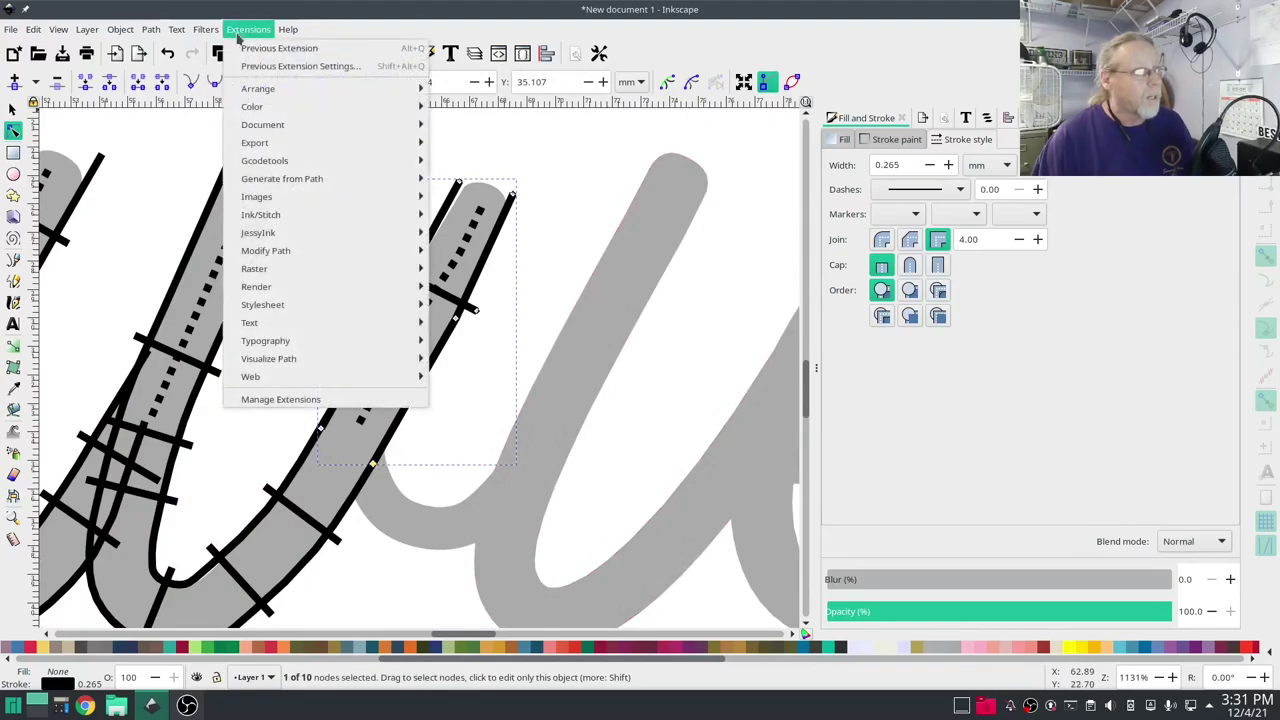
{"action": "mouse_move", "coordinate": [254, 218]}
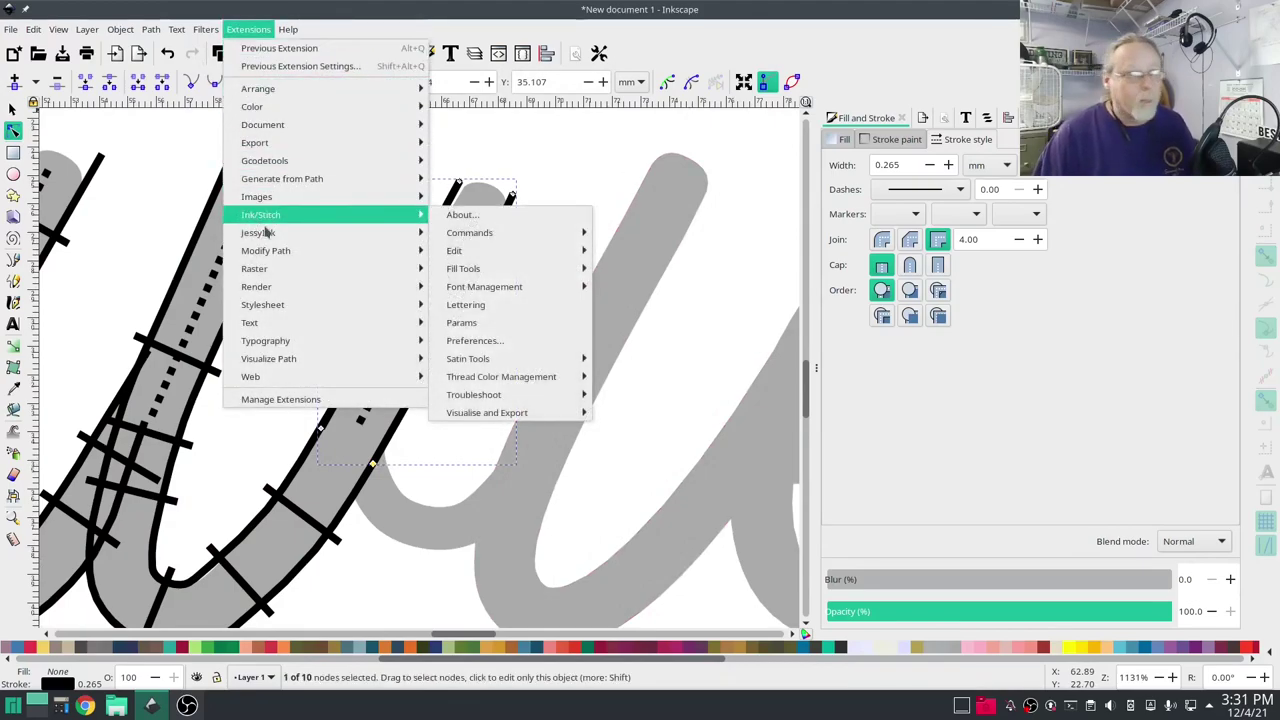
{"action": "left_click", "coordinate": [462, 322]}
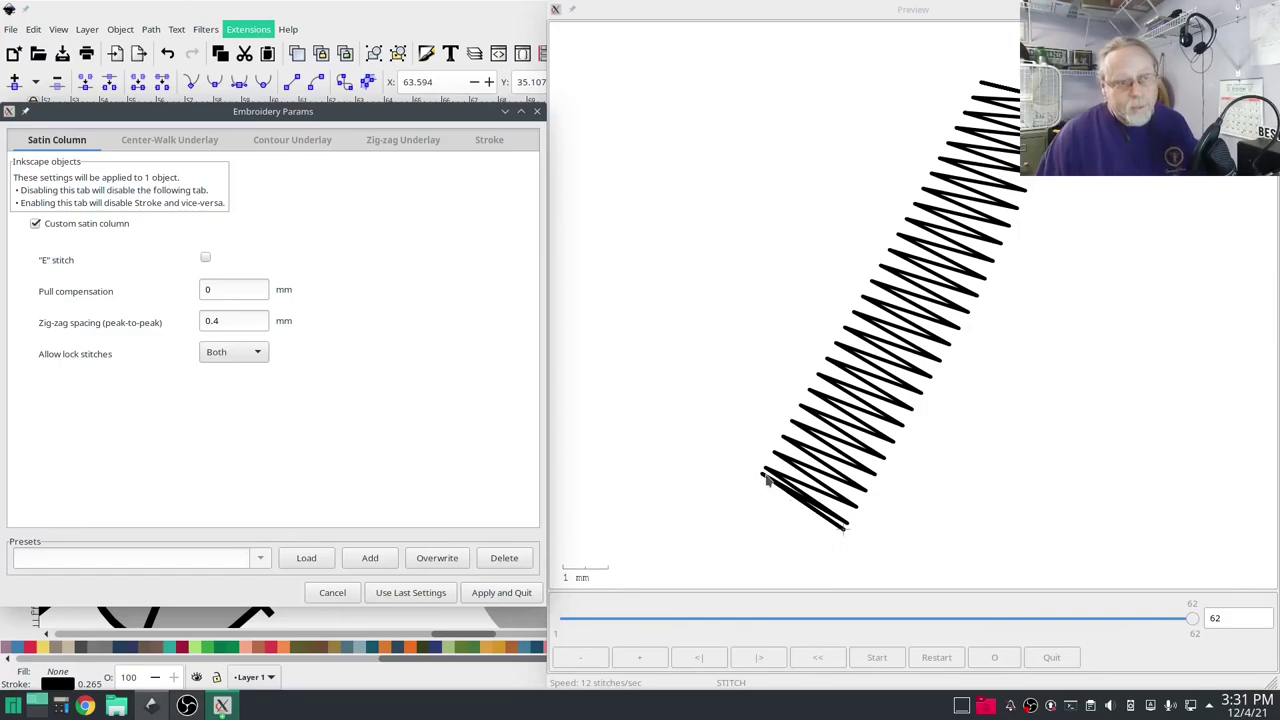
- Apply the third stem satin's embroidery parameters and look up the Flip Satin Column Rails tool without running it
{"action": "left_click", "coordinate": [501, 593]}
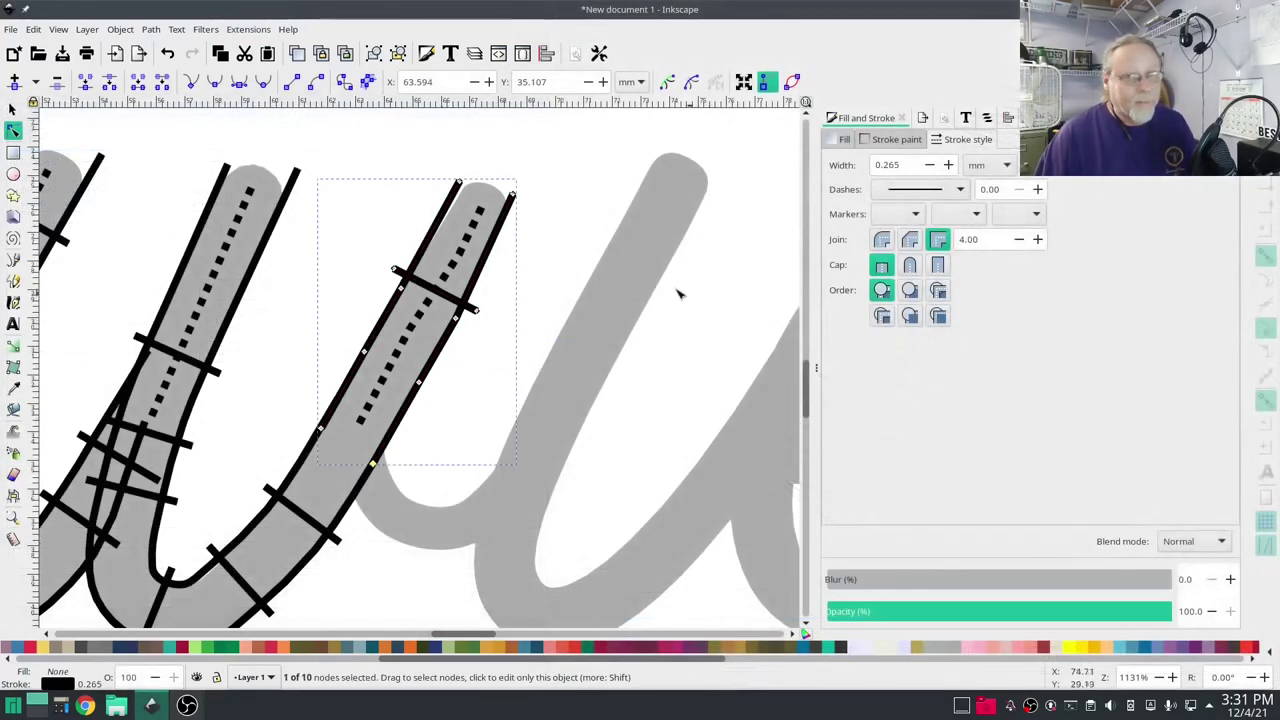
{"action": "left_click", "coordinate": [248, 29]}
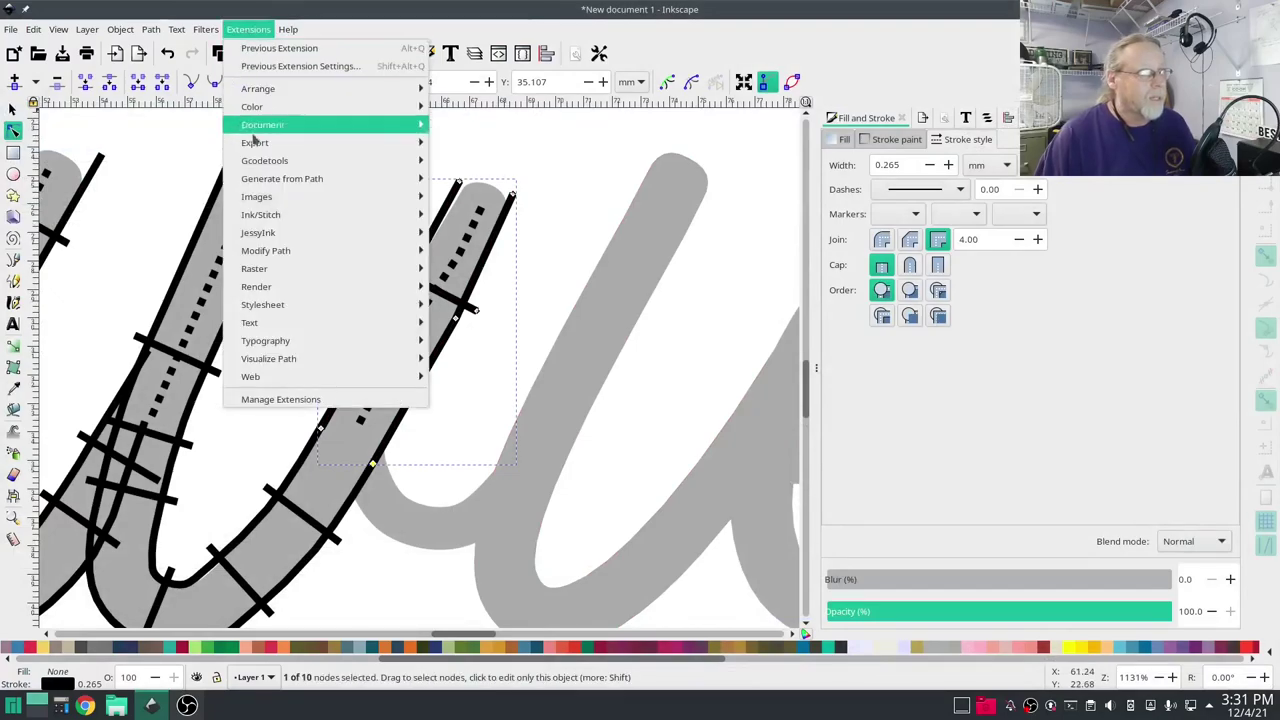
{"action": "mouse_move", "coordinate": [330, 214]}
{"action": "mouse_move", "coordinate": [520, 358]}
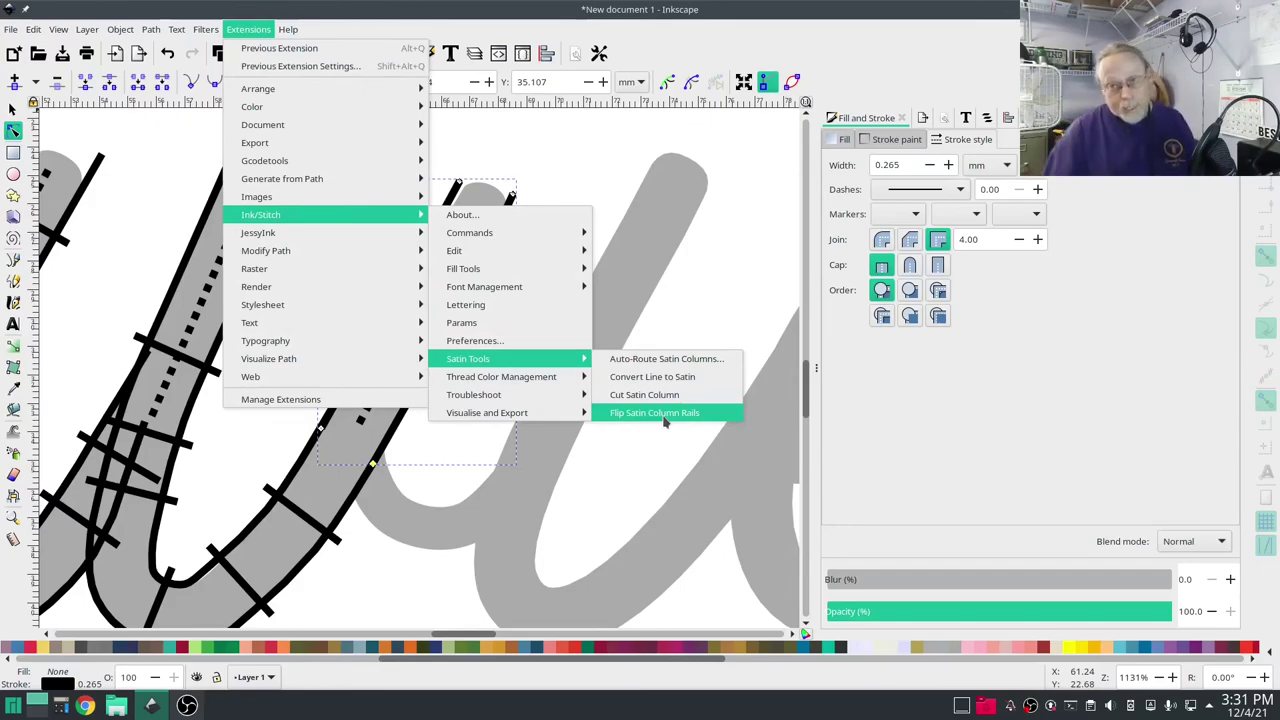
{"action": "left_click", "coordinate": [393, 572]}
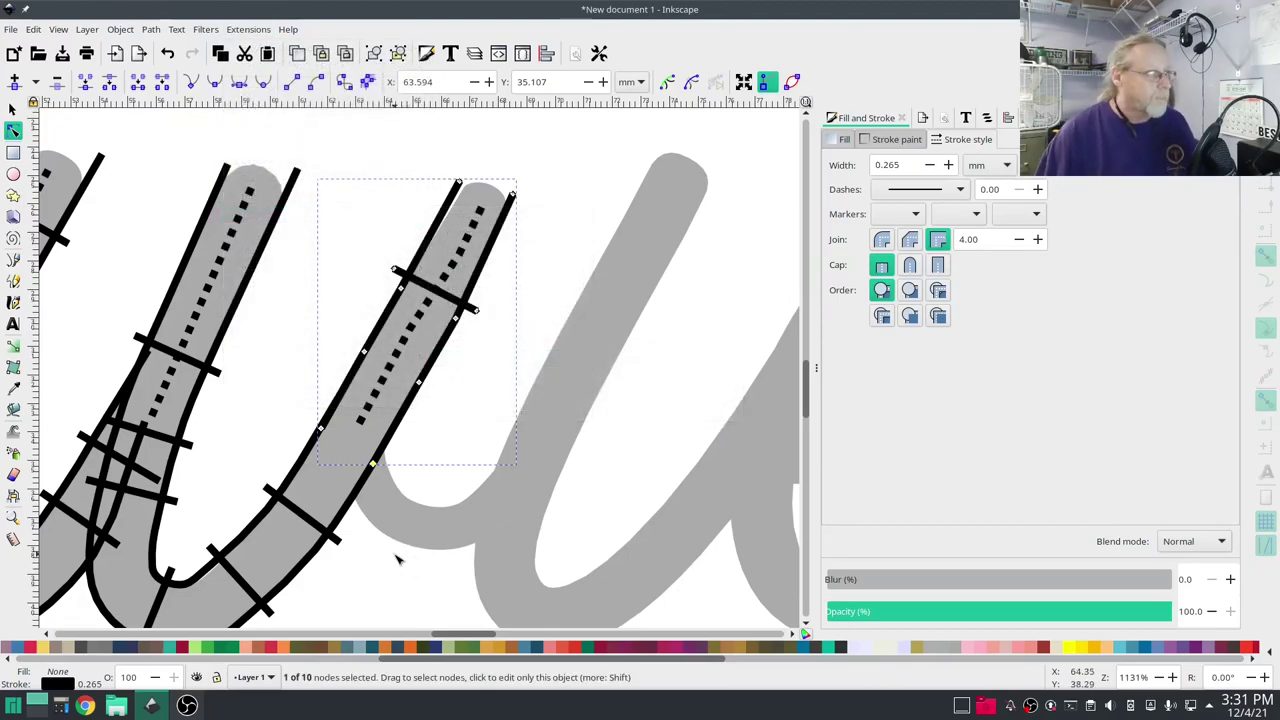
- Trace the centerline of the w's short curved exit stroke from the third stem to the i and set its stroke width to 2 mm
{"action": "key", "text": "b"}
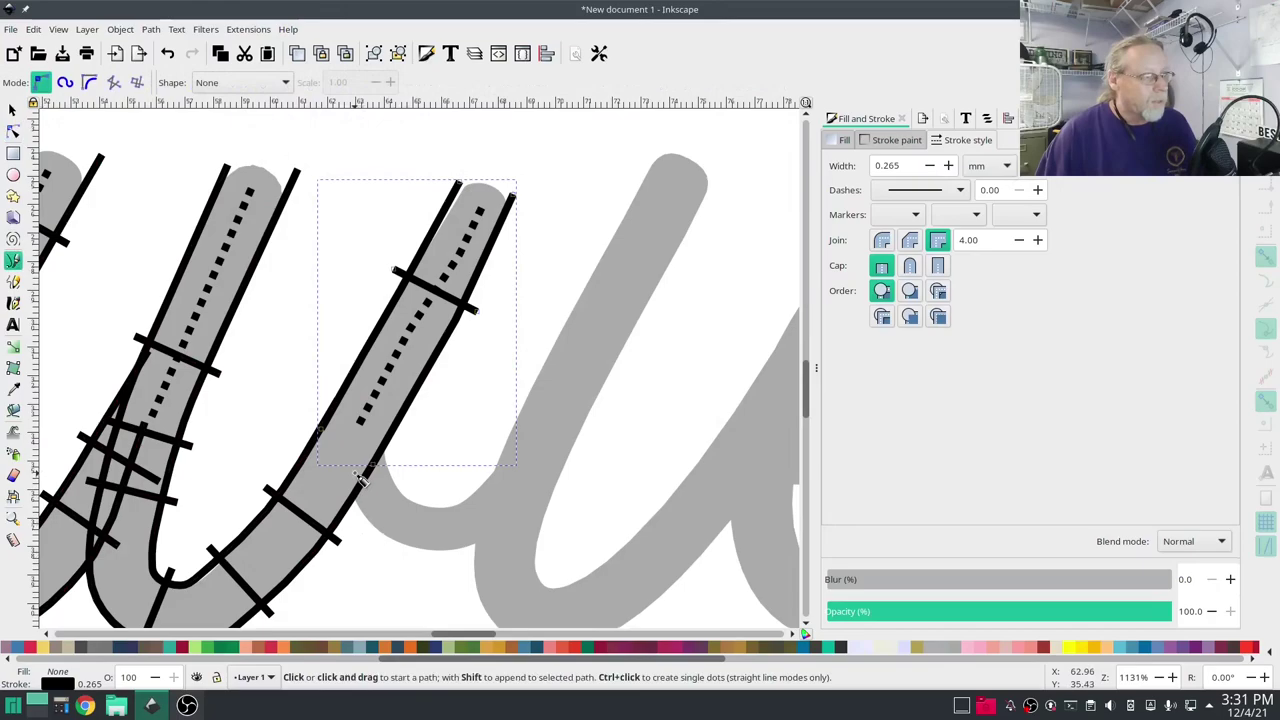
{"action": "left_click", "coordinate": [376, 505]}
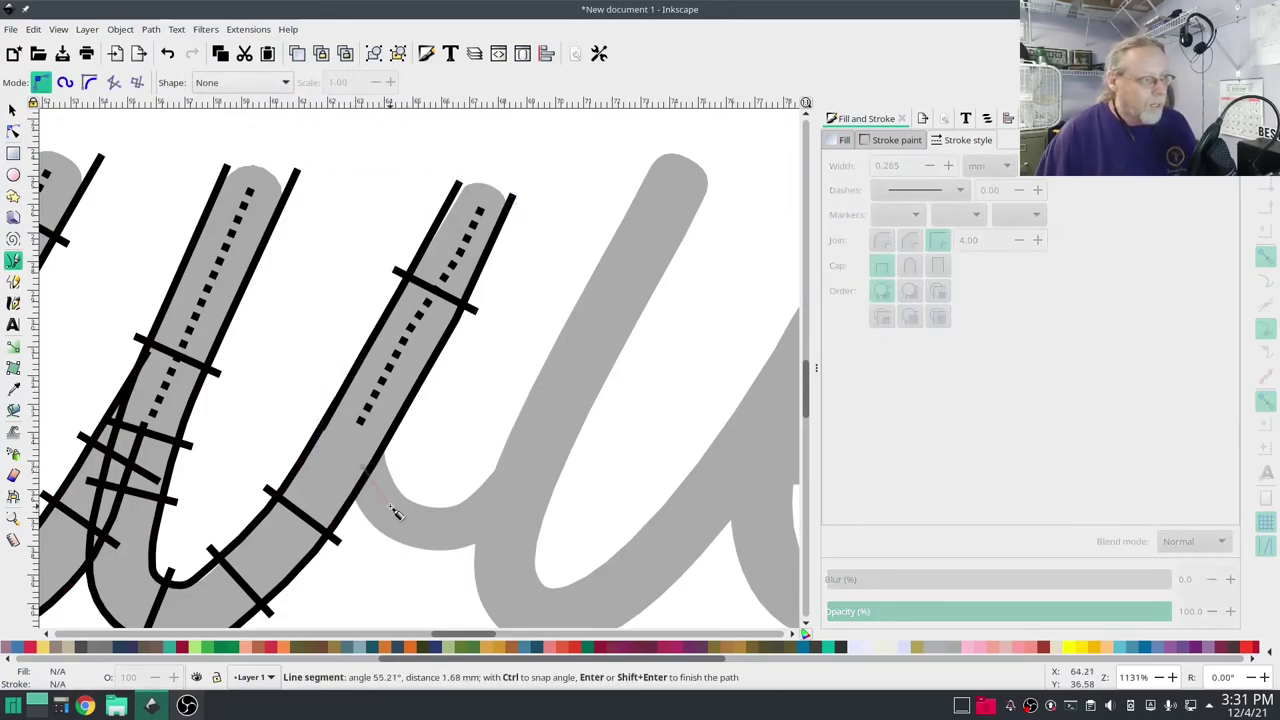
{"action": "left_click", "coordinate": [441, 521]}
{"action": "left_click", "coordinate": [476, 517]}
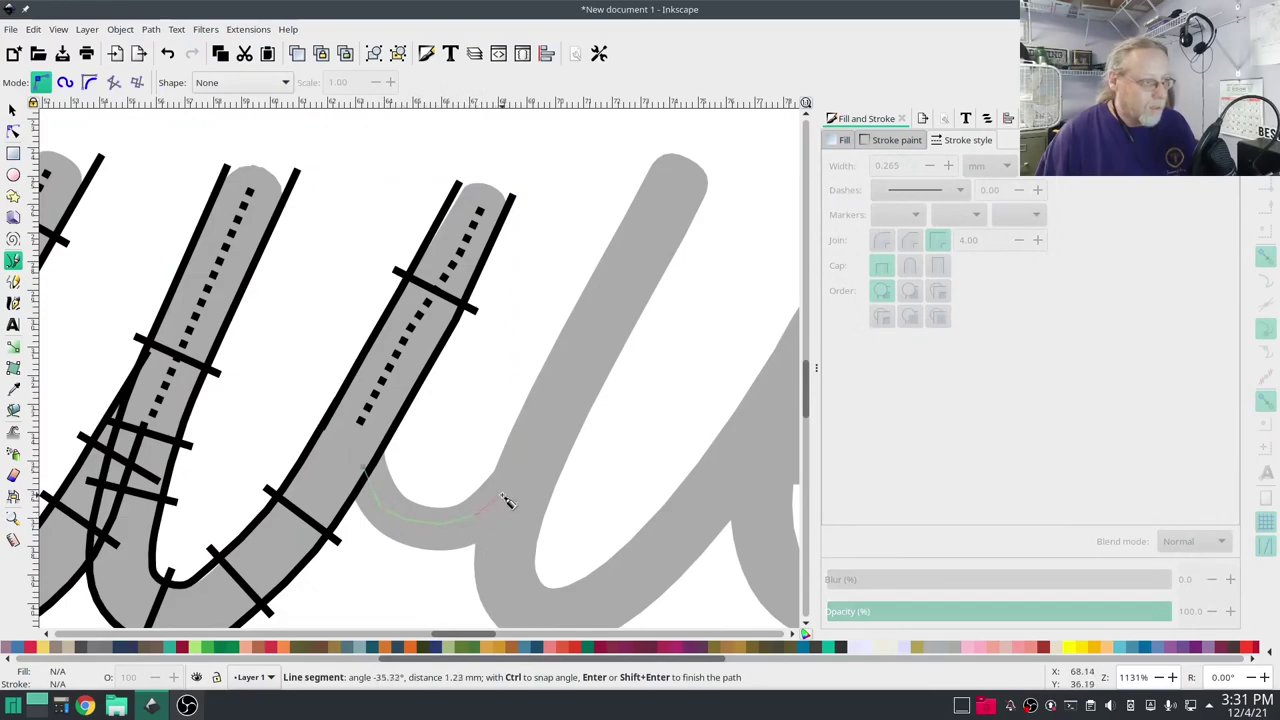
{"action": "left_click", "coordinate": [504, 498]}
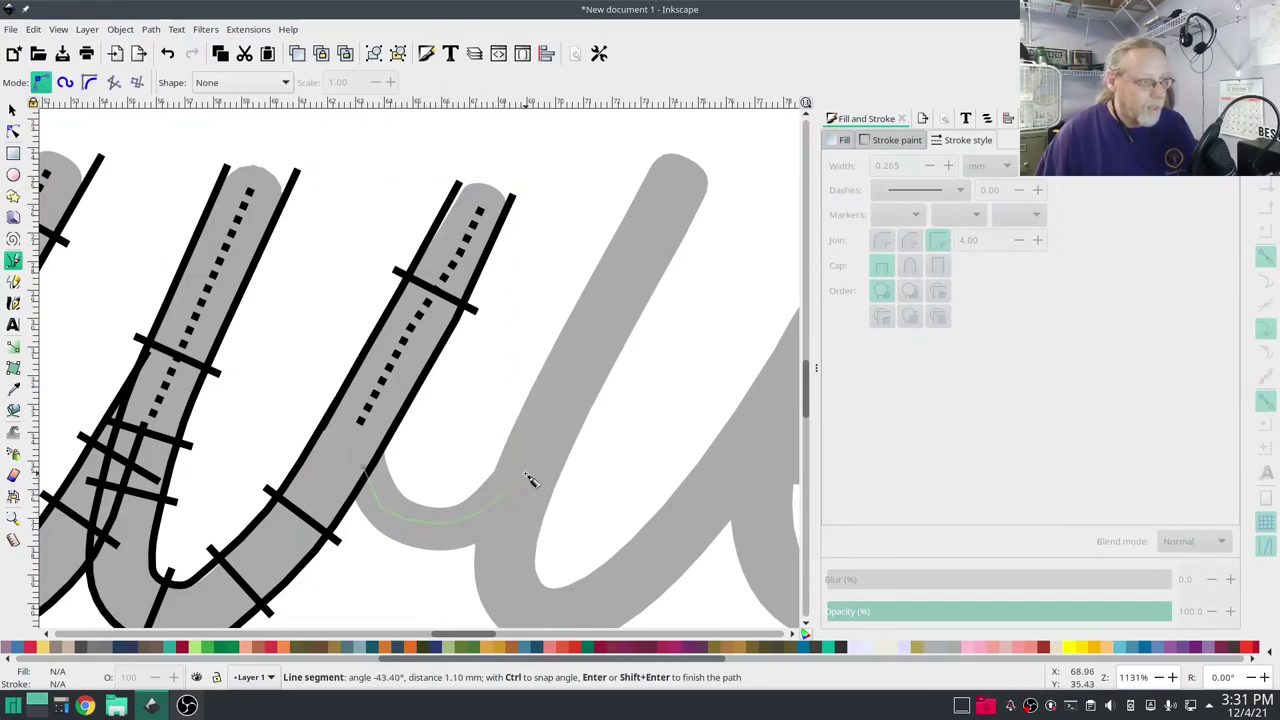
{"action": "double_click", "coordinate": [528, 479]}
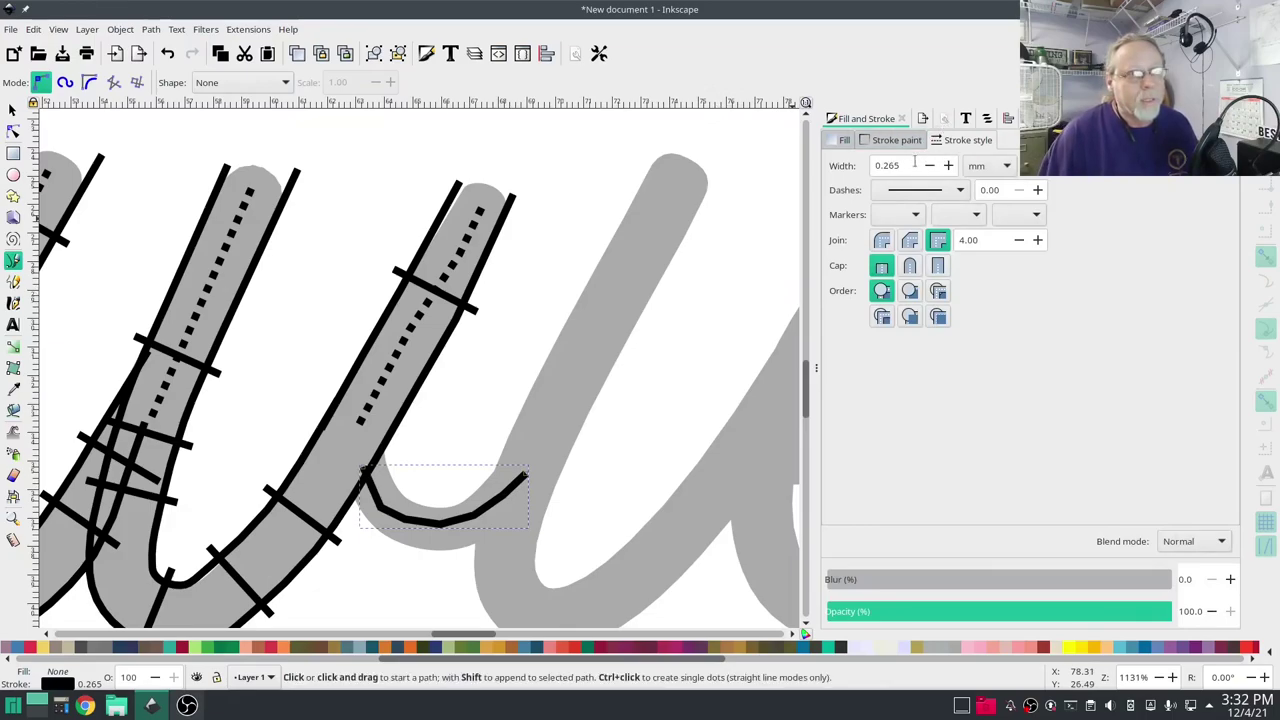
{"action": "type", "text": "2"}
{"action": "key", "text": "Return"}
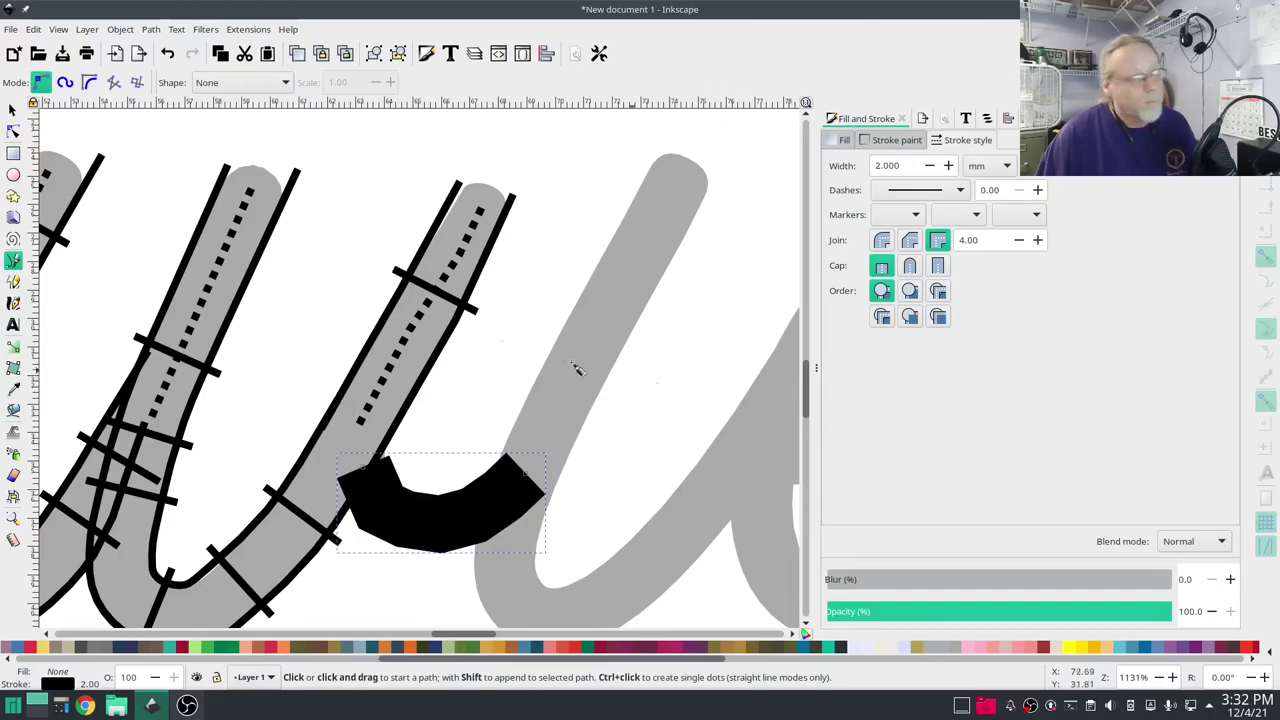
- Smooth all nodes of the curved exit stroke's line and convert it to an Ink/Stitch satin column
{"action": "left_click", "coordinate": [248, 29]}
{"action": "mouse_move", "coordinate": [283, 214]}
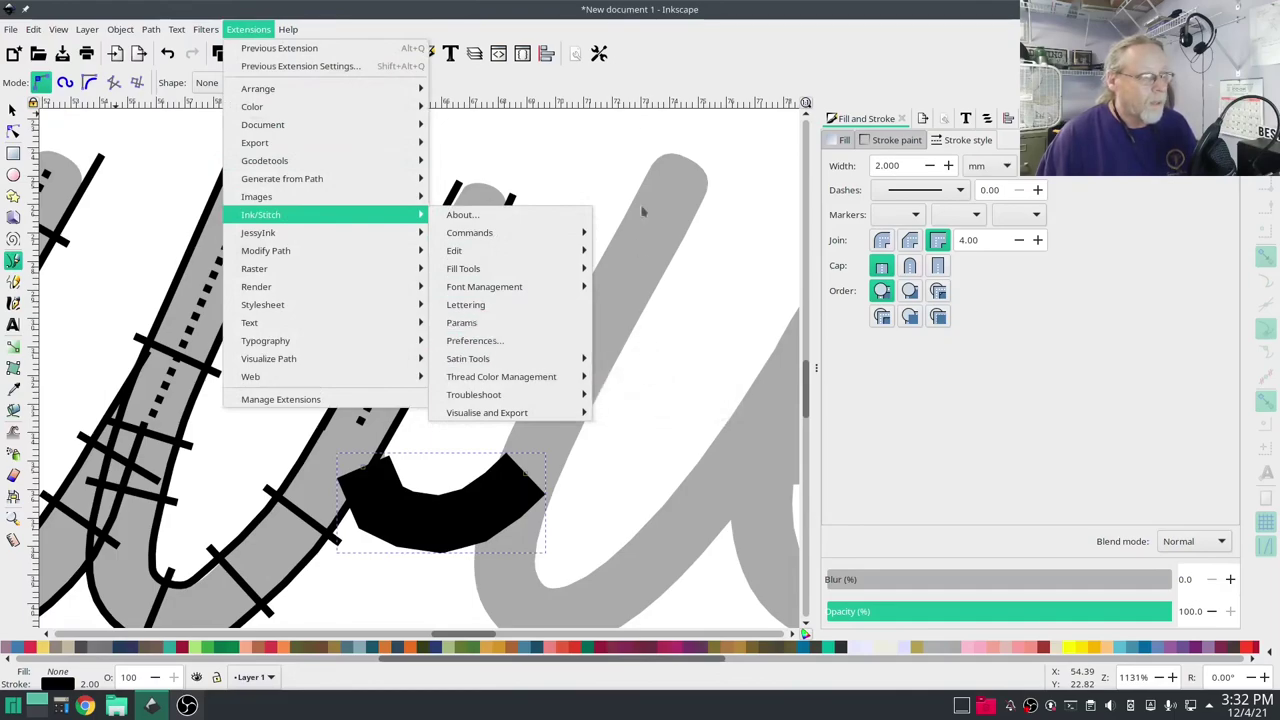
{"action": "left_click", "coordinate": [598, 129]}
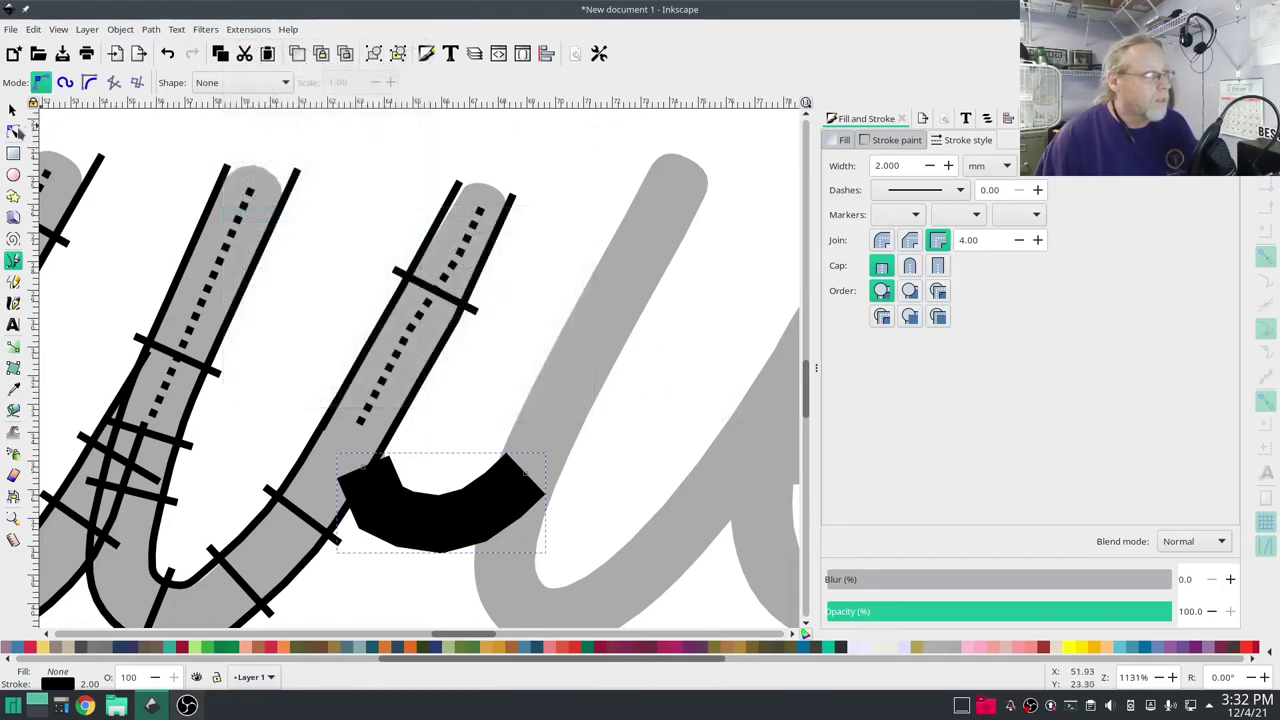
{"action": "left_click", "coordinate": [13, 130]}
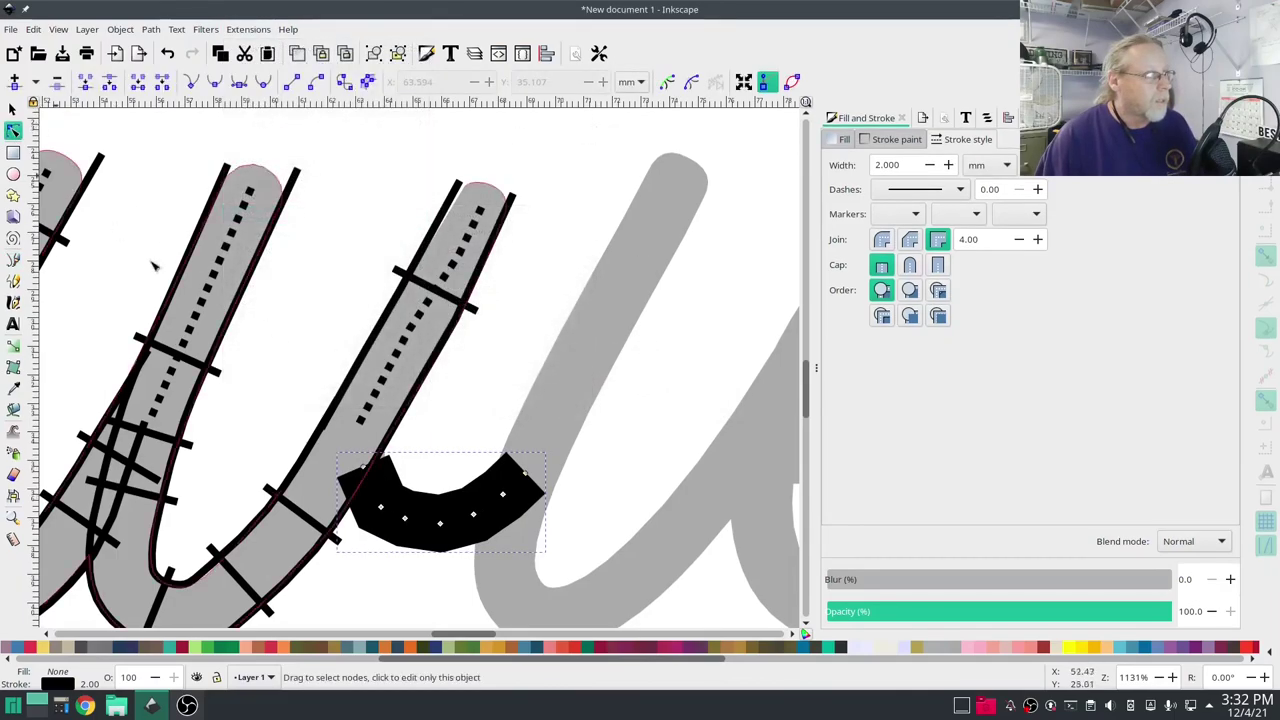
{"action": "key", "text": "ctrl+a"}
{"action": "left_click", "coordinate": [214, 84]}
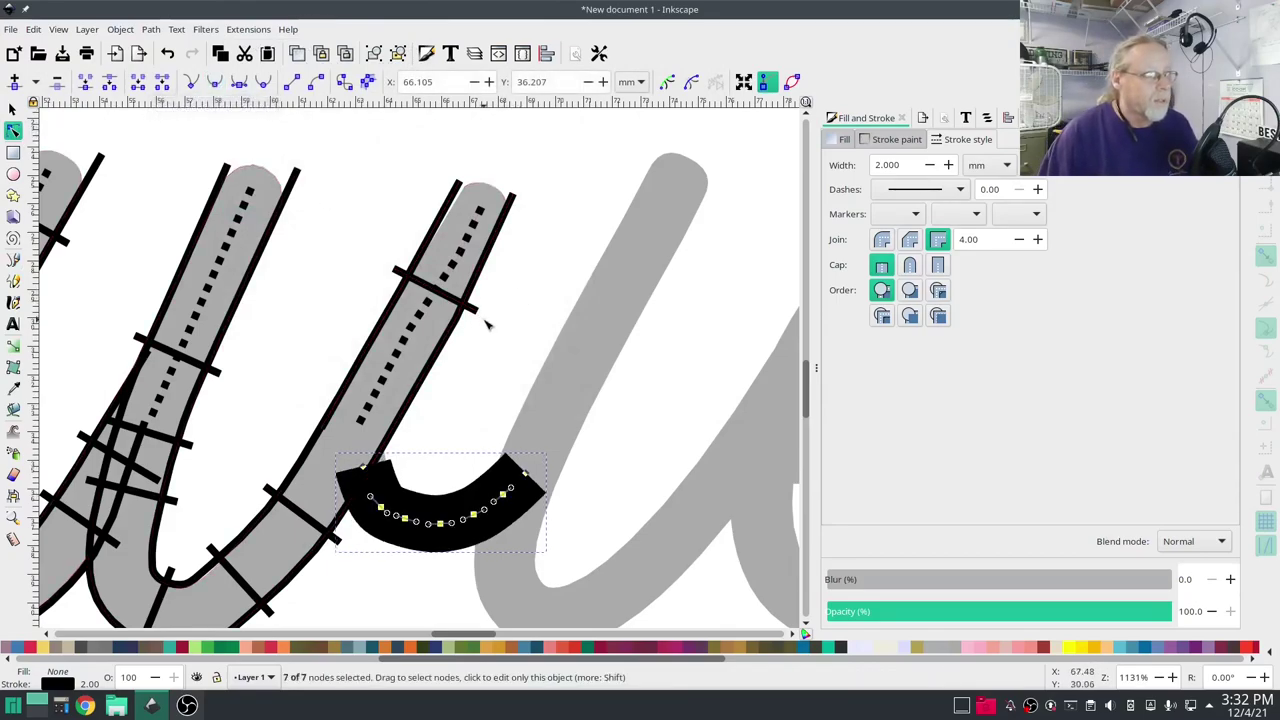
{"action": "left_click", "coordinate": [248, 29]}
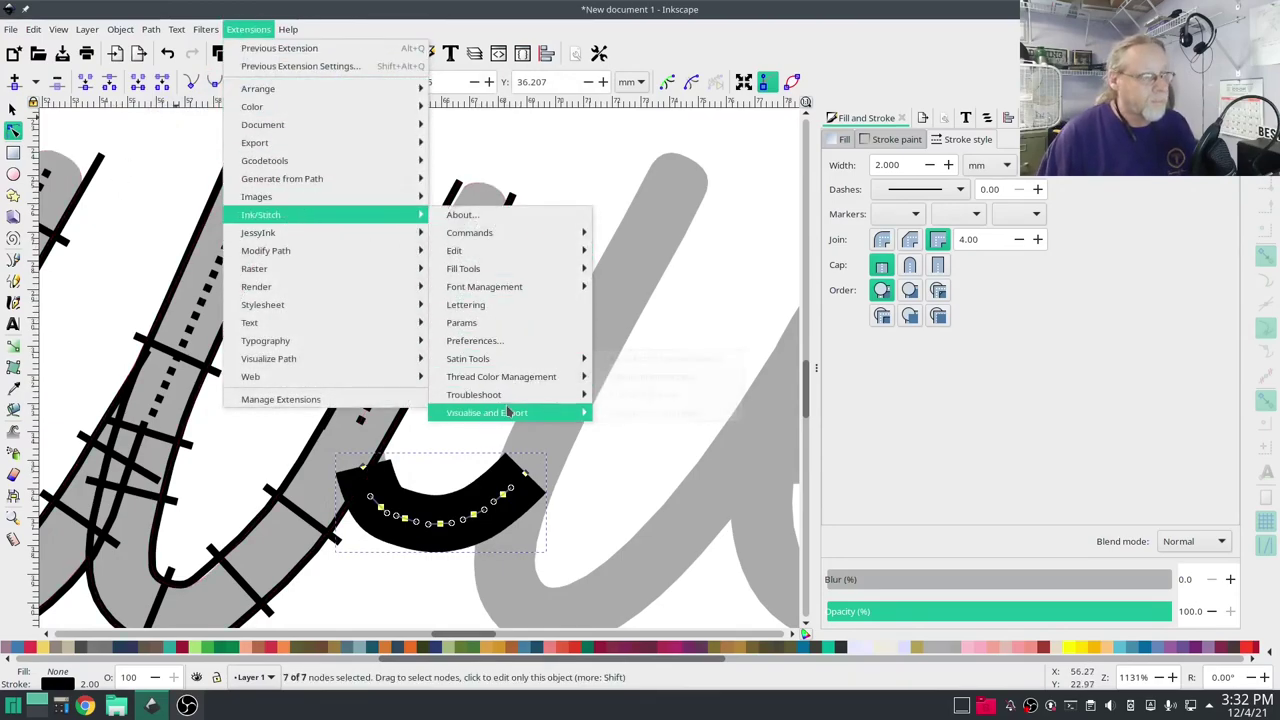
{"action": "left_click", "coordinate": [680, 377]}
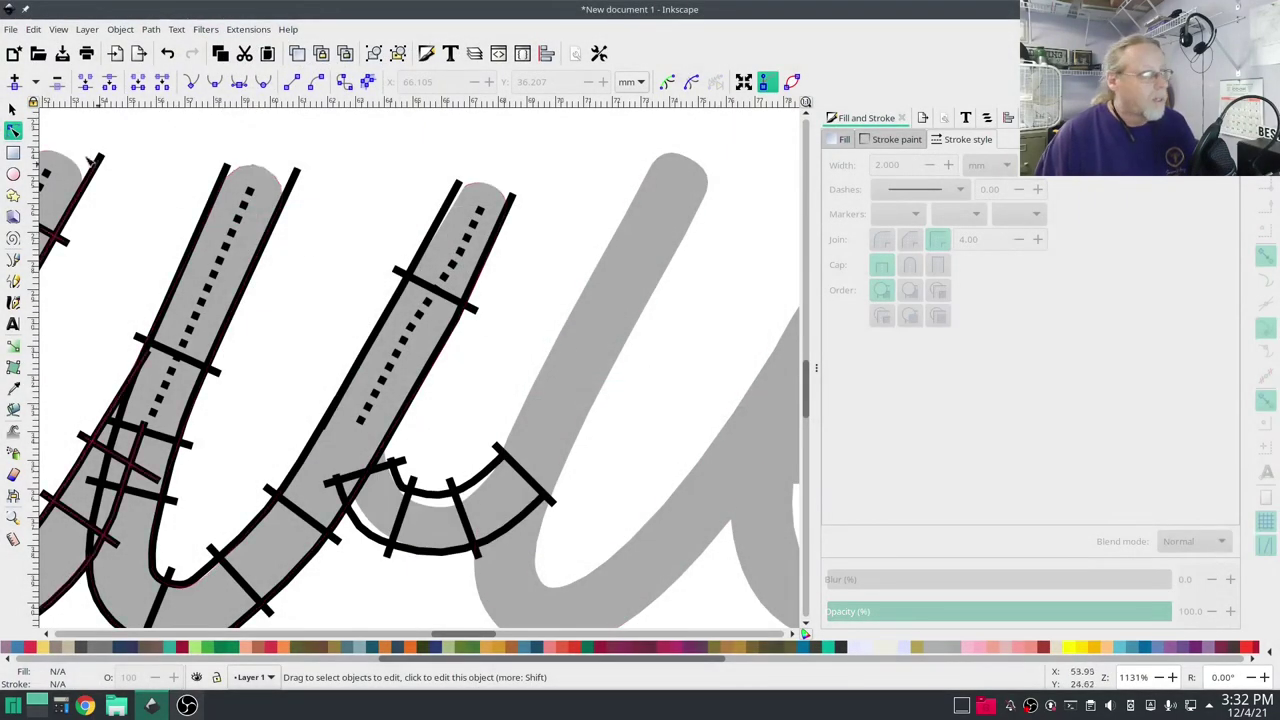
- Extend the start node of the exit satin's inner rail upward onto the edge of the third stem
{"action": "left_click", "coordinate": [402, 485]}
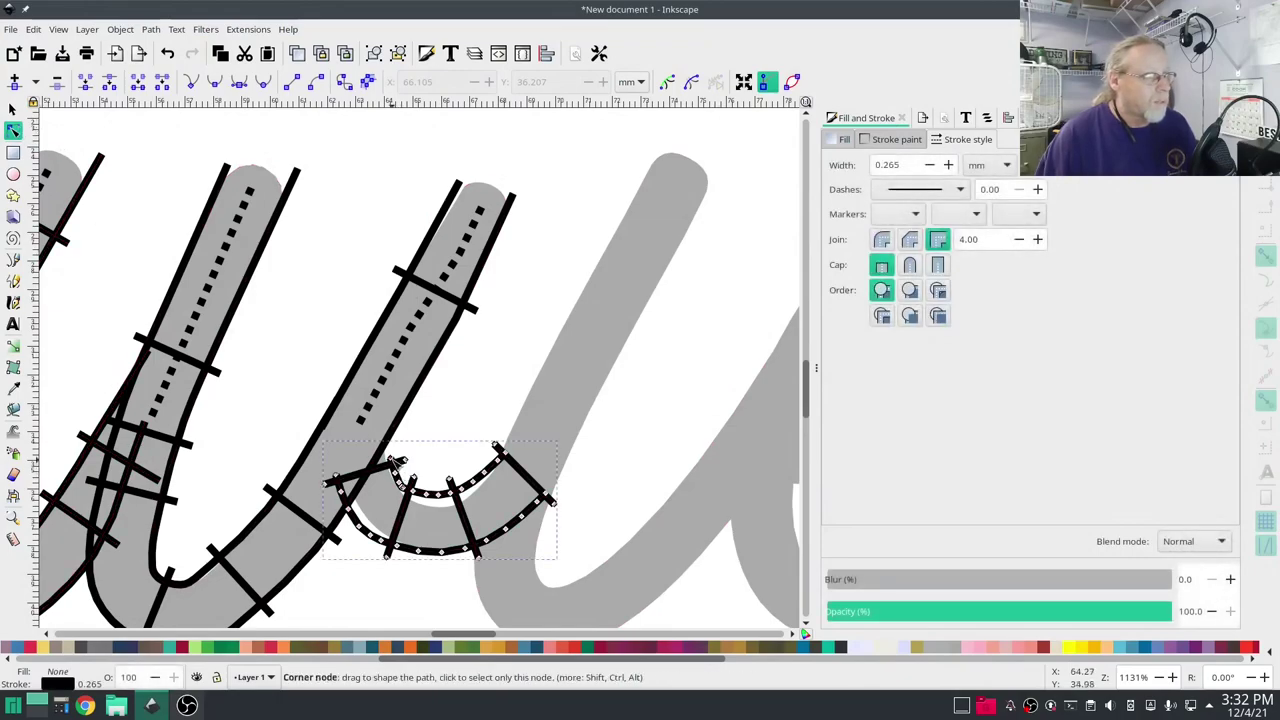
{"action": "left_click_drag", "start_coordinate": [398, 470], "coordinate": [386, 446]}
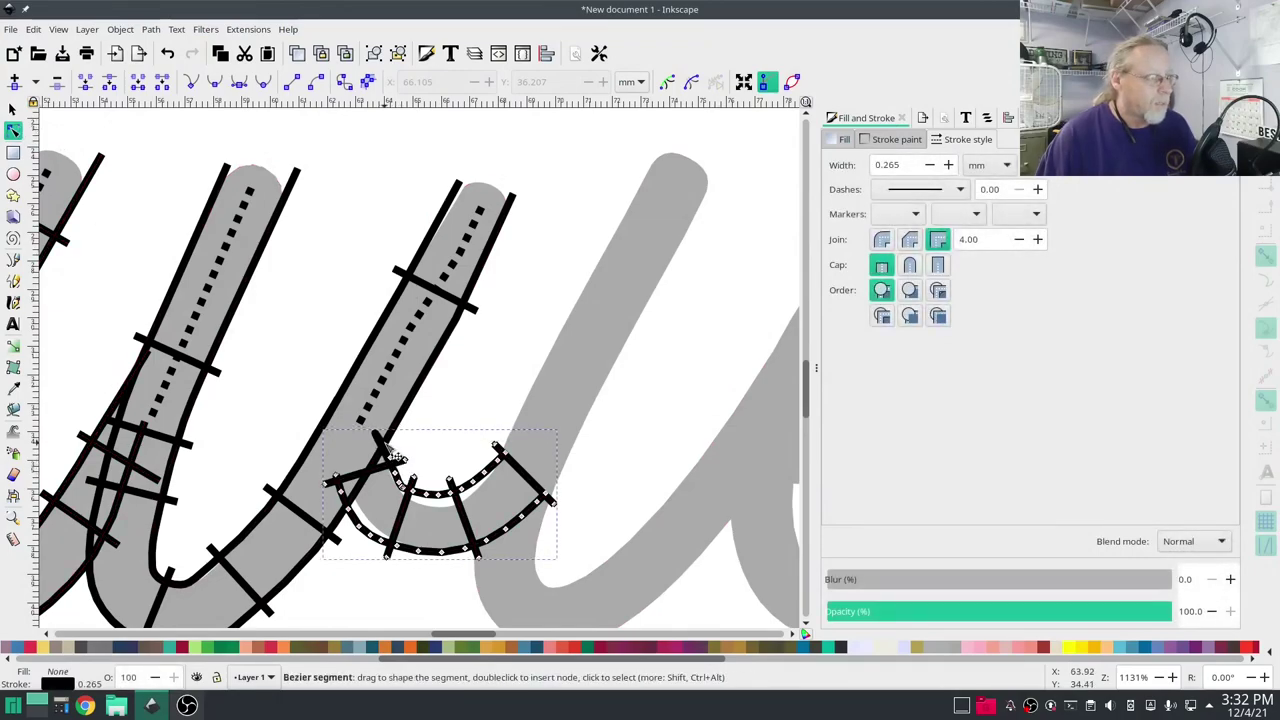
{"action": "key", "text": "ctrl+z"}
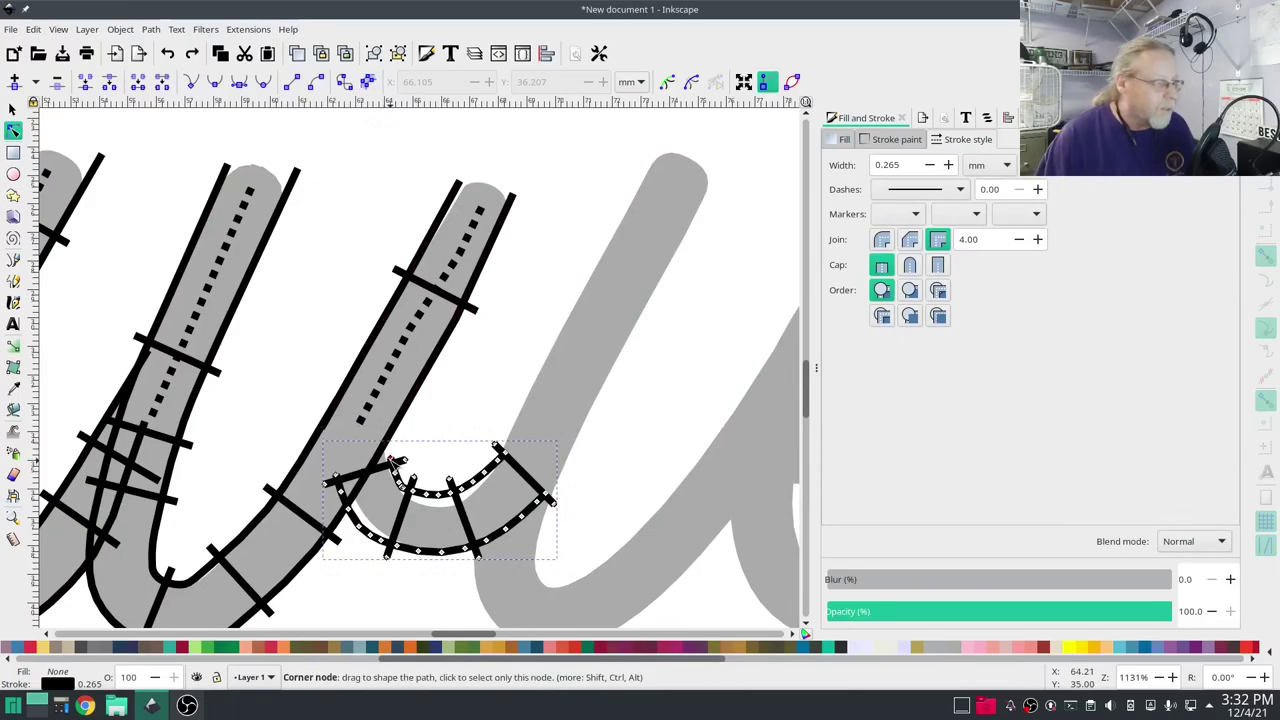
{"action": "left_click_drag", "start_coordinate": [397, 461], "coordinate": [380, 438]}
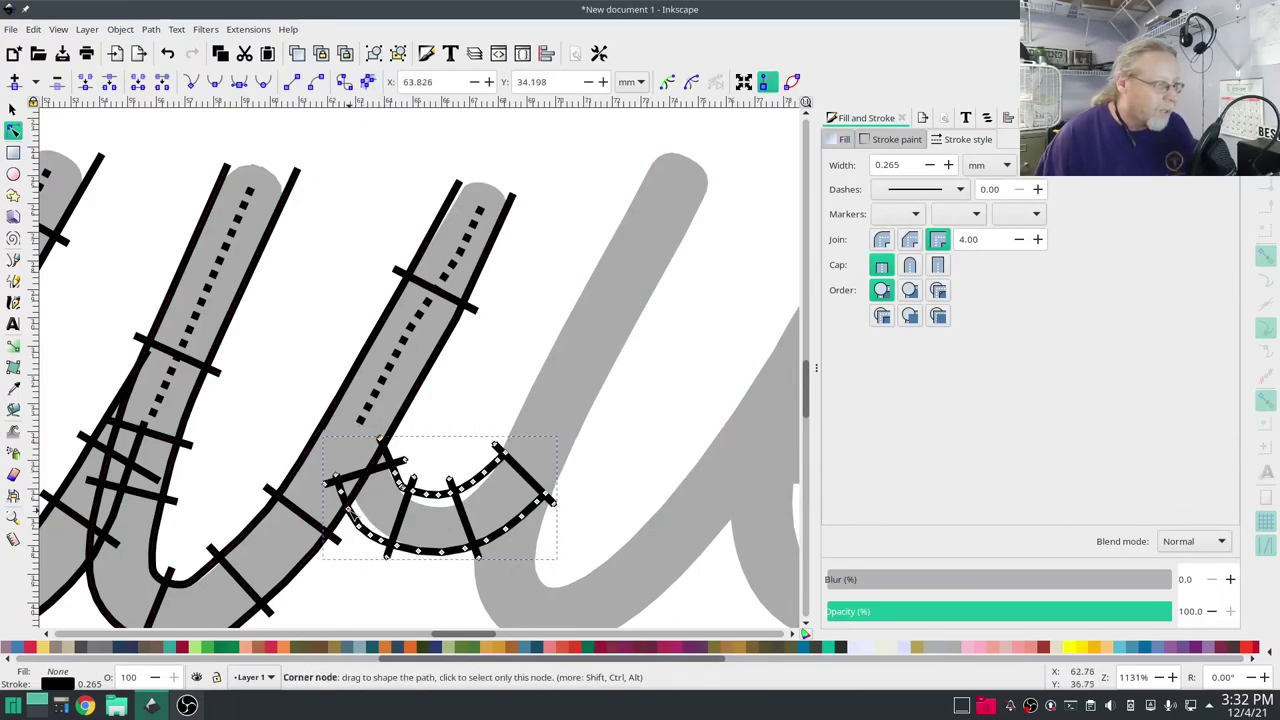
- Delete surplus nodes at the start of the exit satin's outer rail and move its start node to the third stem's edge
{"action": "left_click", "coordinate": [348, 508]}
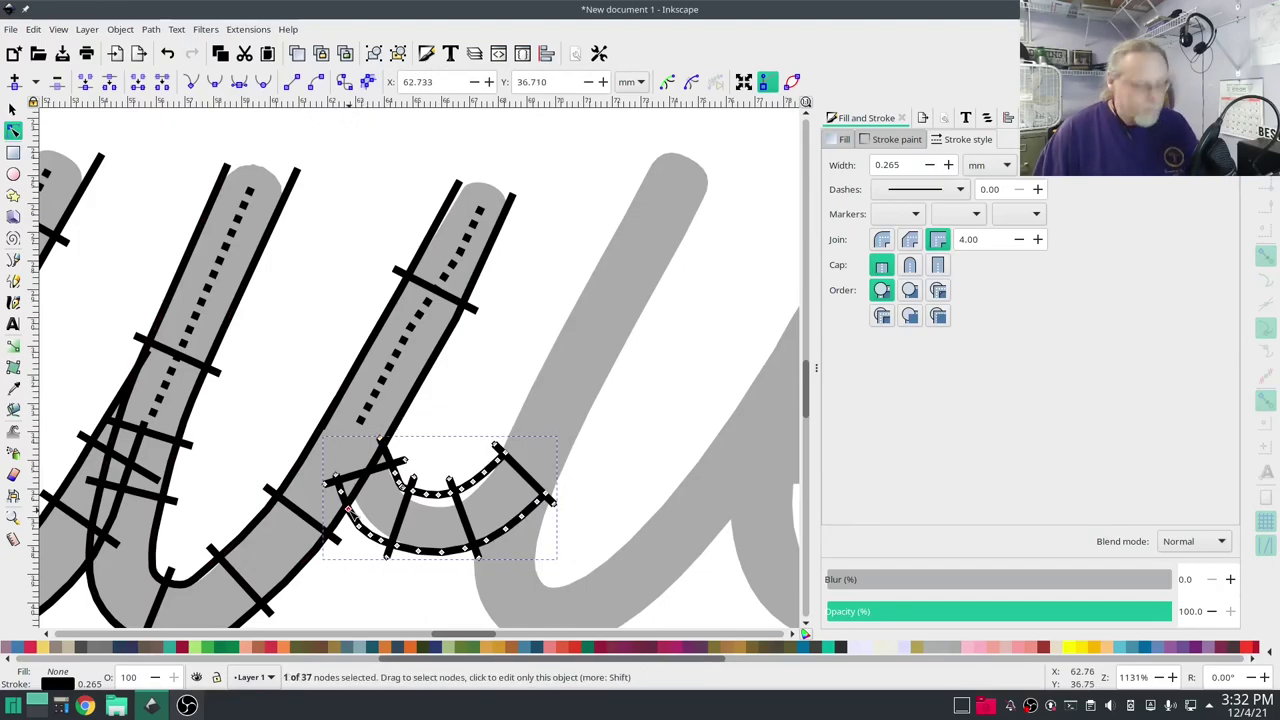
{"action": "key", "text": "Delete"}
{"action": "left_click", "coordinate": [340, 494]}
{"action": "key", "text": "Delete"}
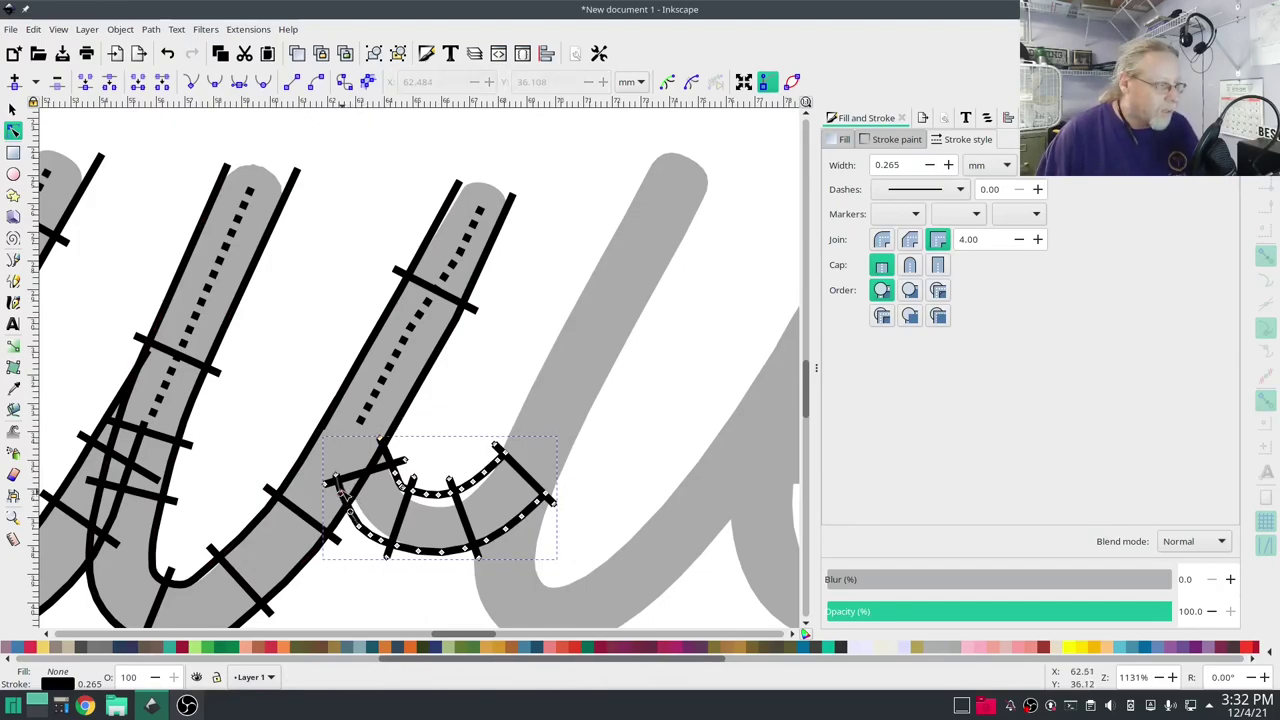
{"action": "left_click_drag", "start_coordinate": [340, 491], "coordinate": [349, 497]}
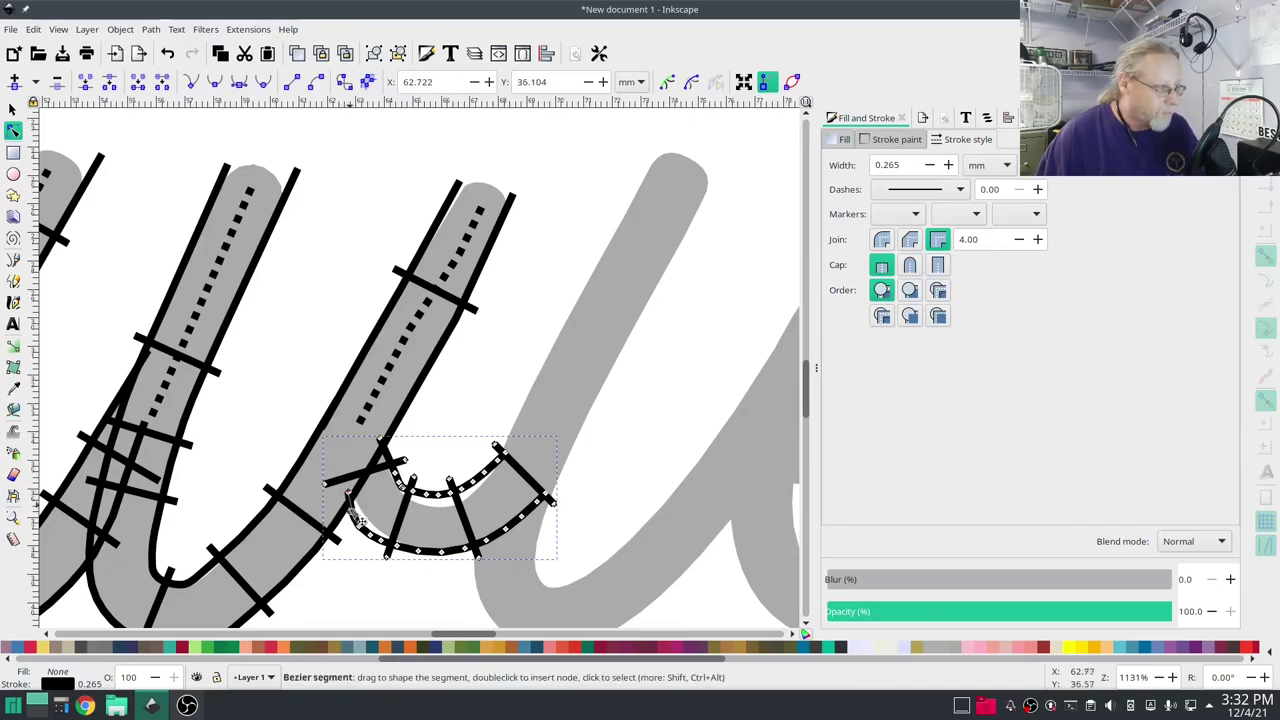
- Make the outer rail's next node a corner and reposition it and the start node to follow the letter's edge
{"action": "left_click", "coordinate": [359, 526]}
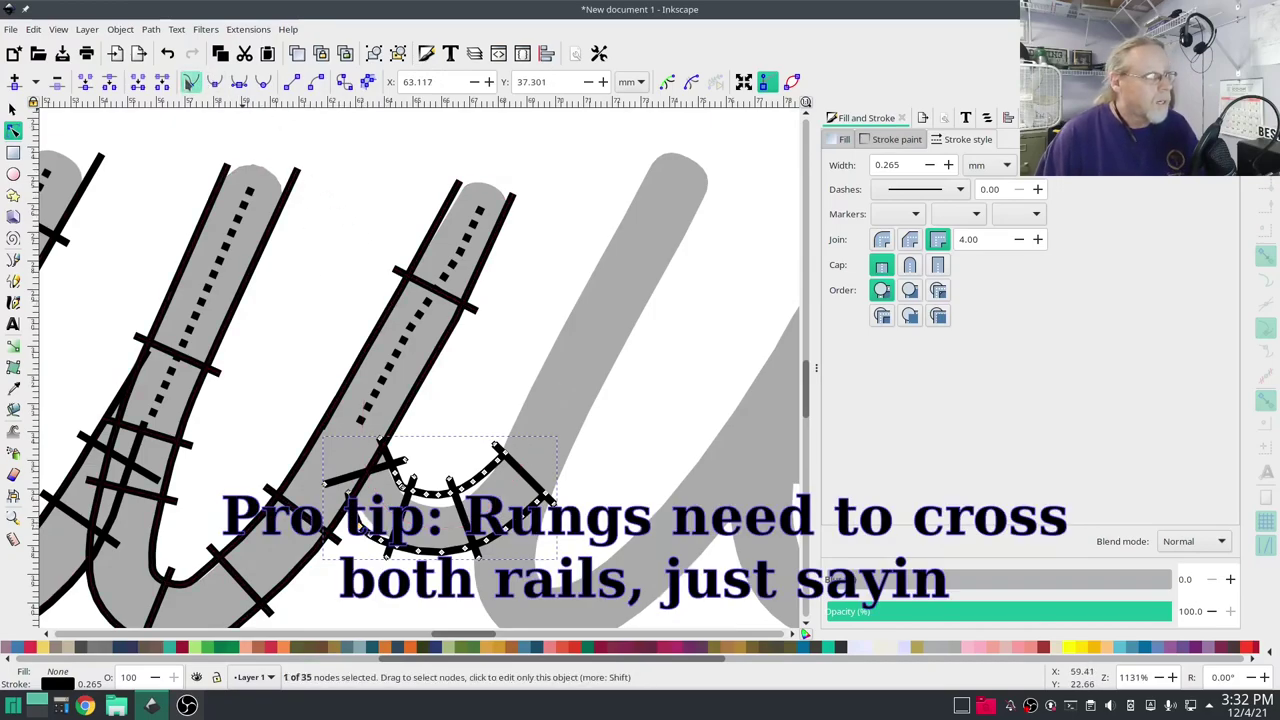
{"action": "left_click_drag", "start_coordinate": [357, 526], "coordinate": [384, 536]}
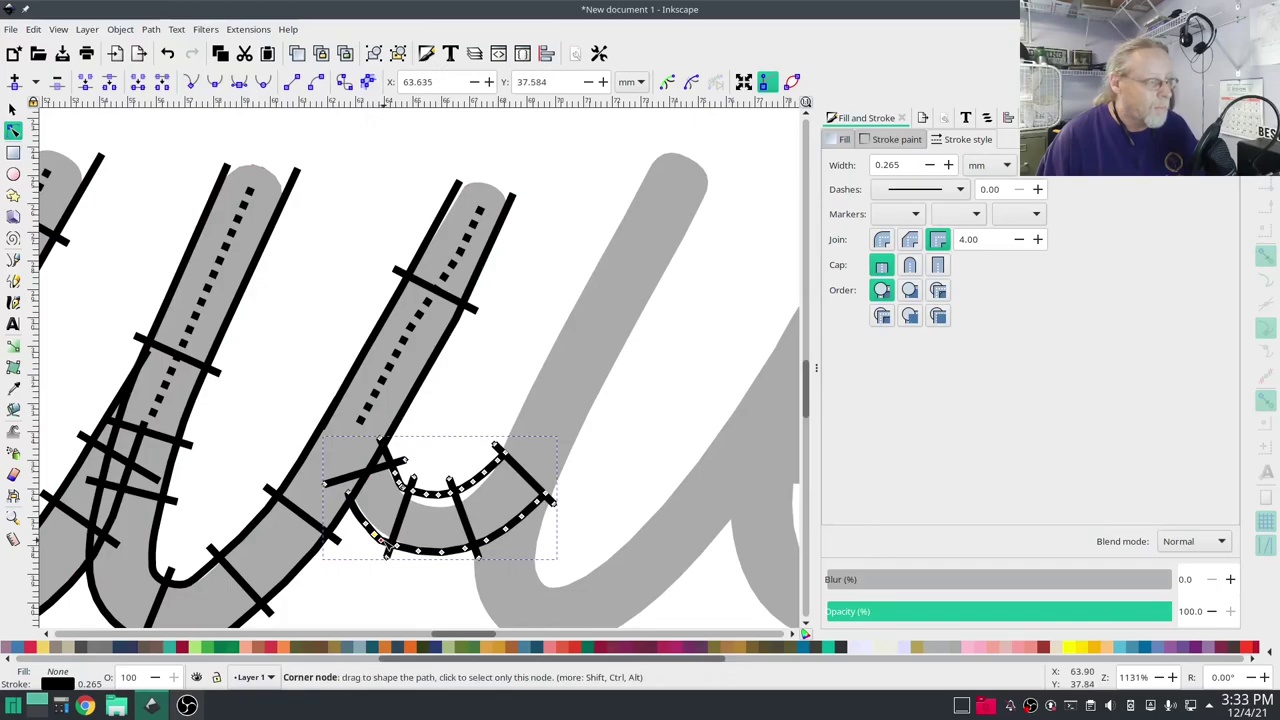
{"action": "left_click_drag", "start_coordinate": [376, 538], "coordinate": [345, 493]}
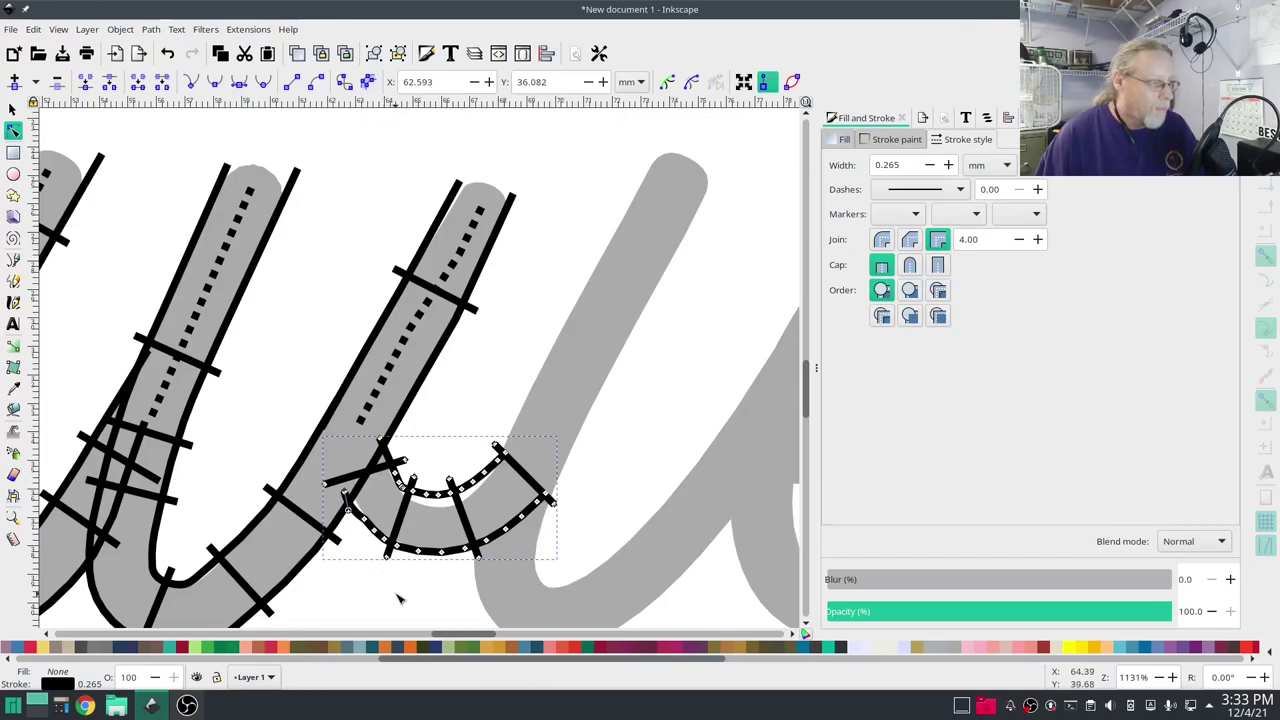
- Reshape the exit satin's inner rail by moving its nodes along the bottom of the curve onto the letter's edge
{"action": "left_click", "coordinate": [447, 494]}
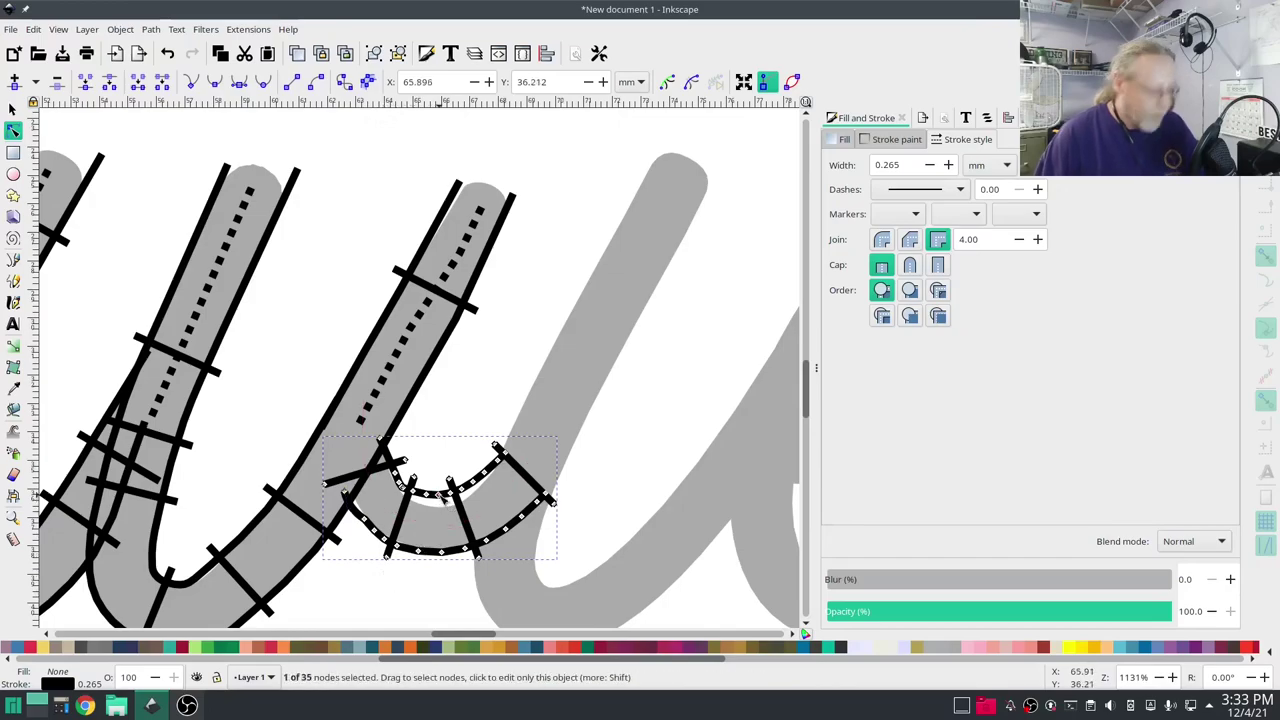
{"action": "scroll", "coordinate": [441, 497], "scroll_direction": "up", "scroll_amount": 2}
{"action": "scroll", "coordinate": [441, 497], "scroll_direction": "down", "scroll_amount": 1}
{"action": "left_click_drag", "start_coordinate": [437, 495], "coordinate": [424, 499]}
{"action": "left_click", "coordinate": [427, 495]}
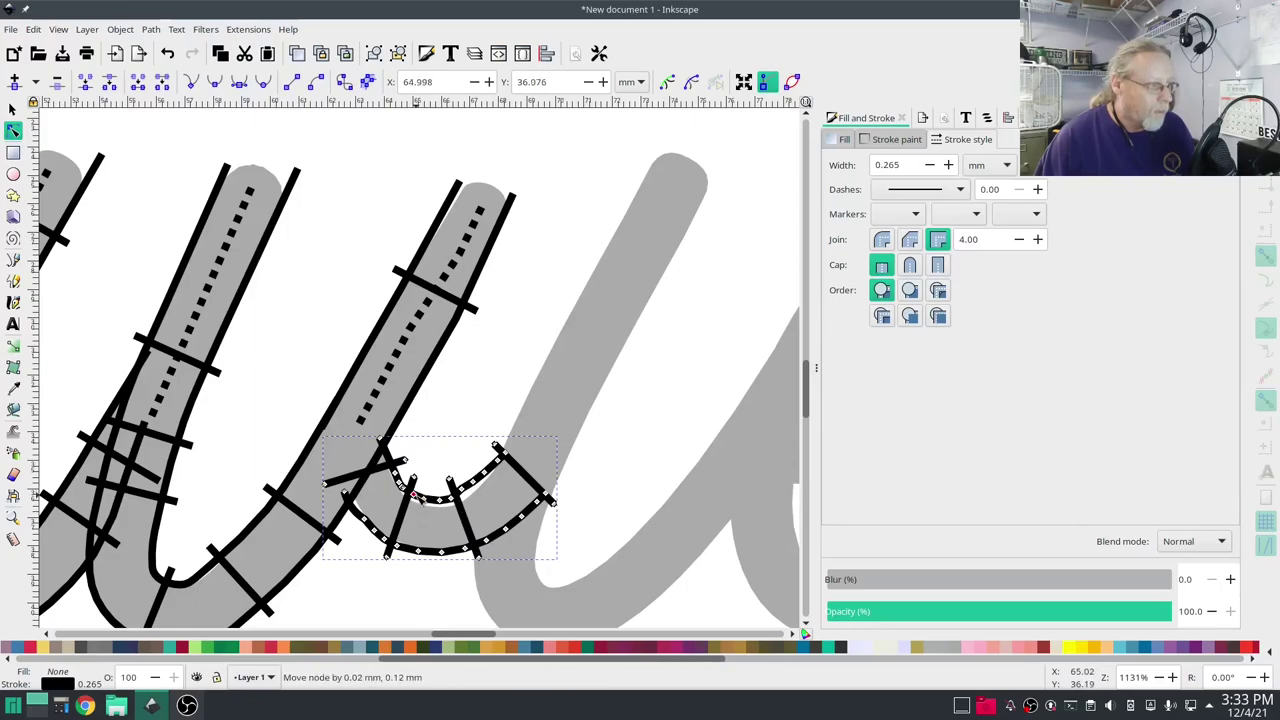
{"action": "left_click_drag", "start_coordinate": [468, 493], "coordinate": [479, 483]}
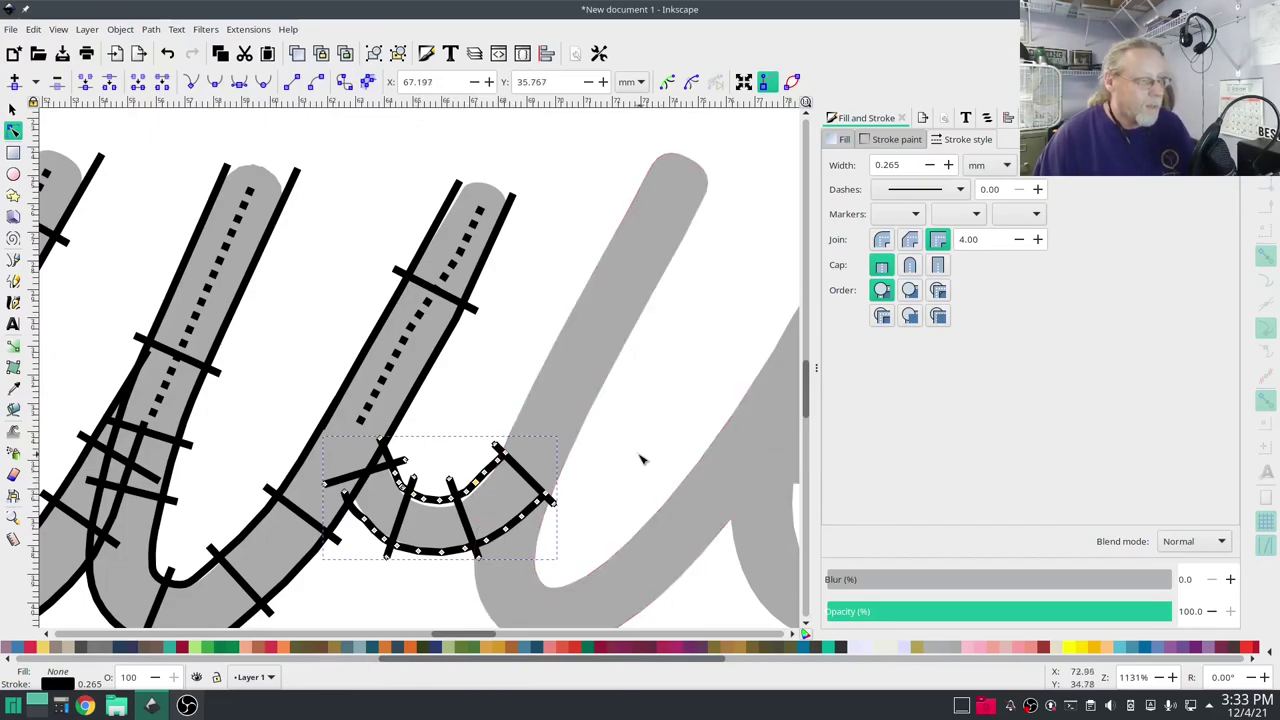
- Pull the last nodes of the exit satin's outer rail inward where it joins the i to narrow that end
{"action": "left_click", "coordinate": [507, 533]}
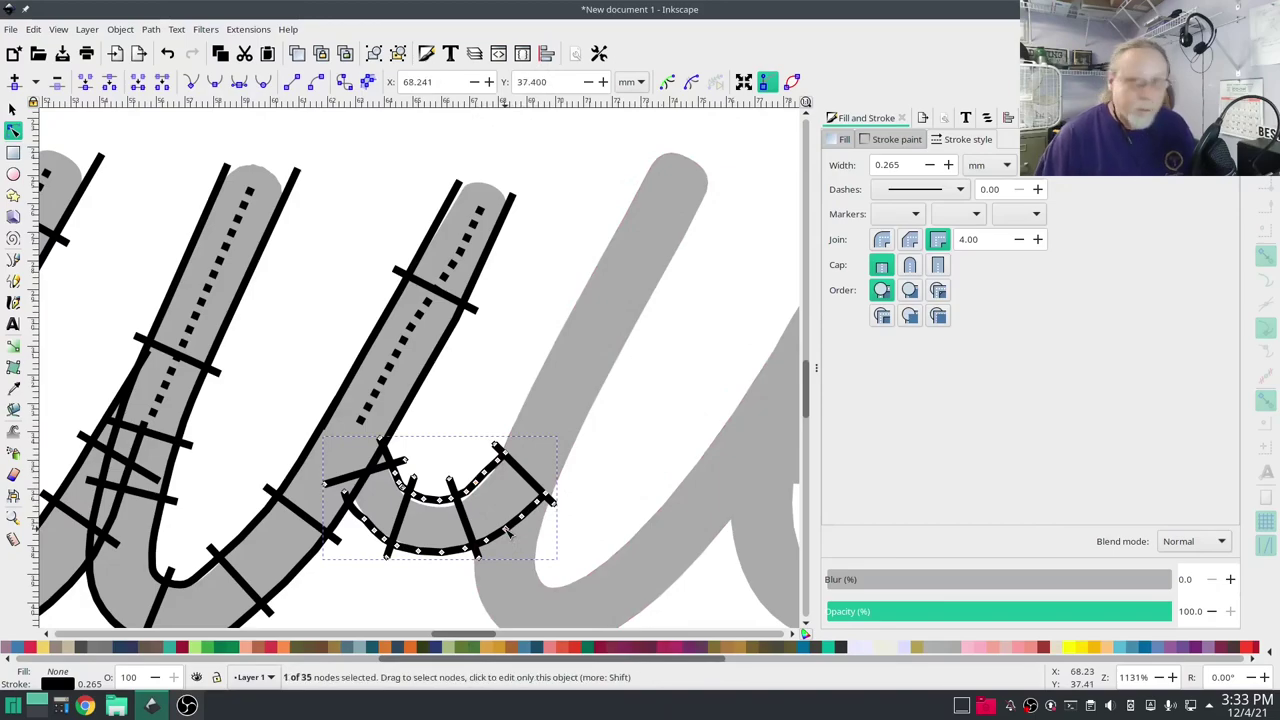
{"action": "left_click_drag", "start_coordinate": [507, 533], "coordinate": [511, 498]}
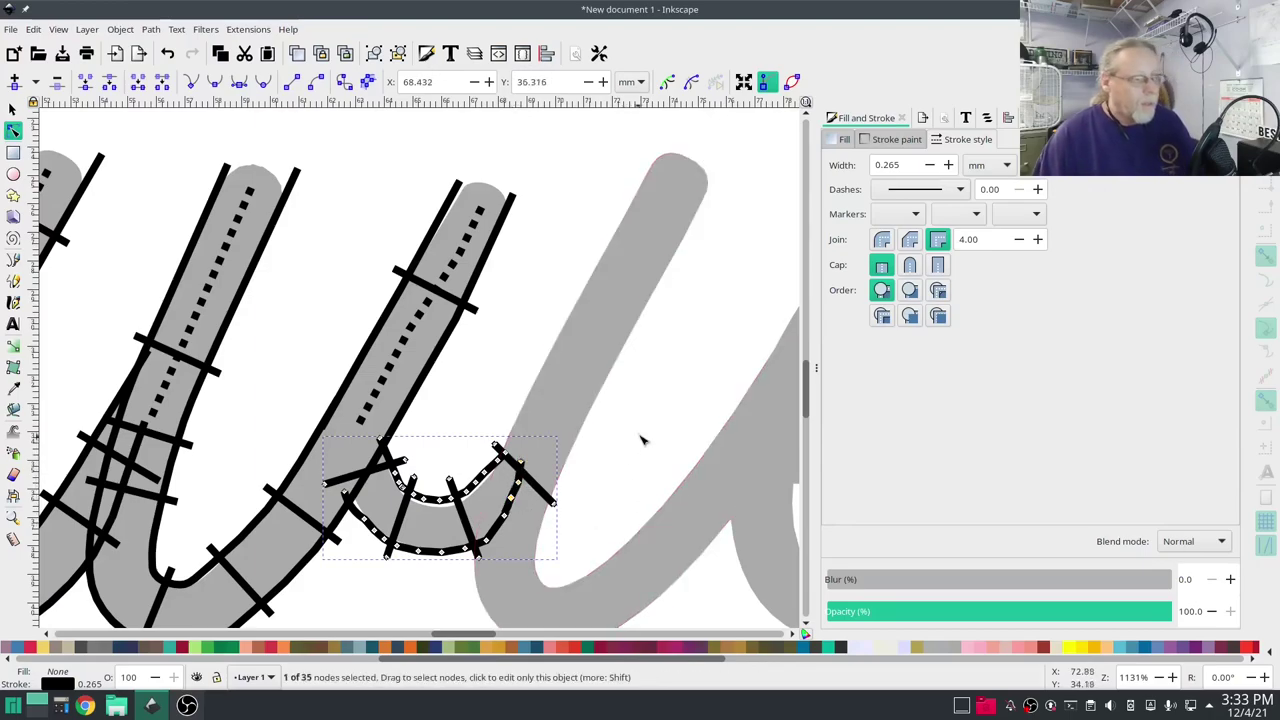
{"action": "left_click", "coordinate": [641, 433]}
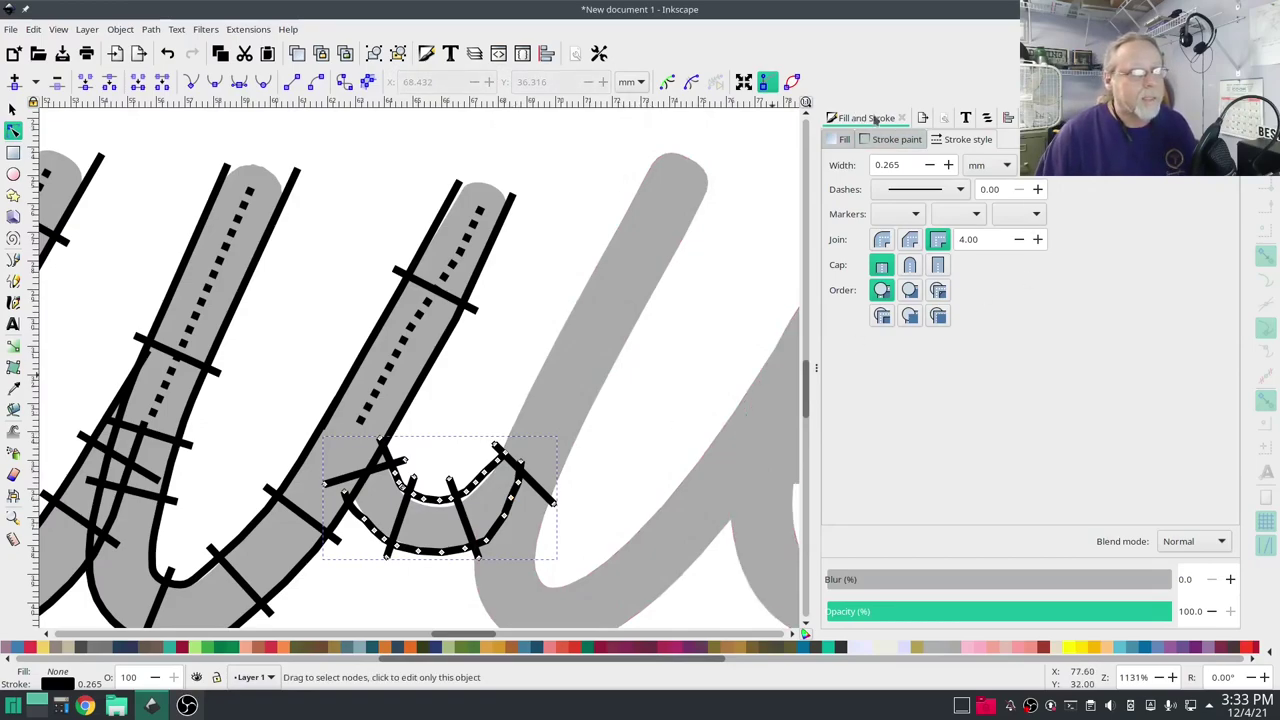
- Group the w's seven running-stitch and satin paths, from path22927 through path12, into one object
{"action": "left_click", "coordinate": [984, 118]}
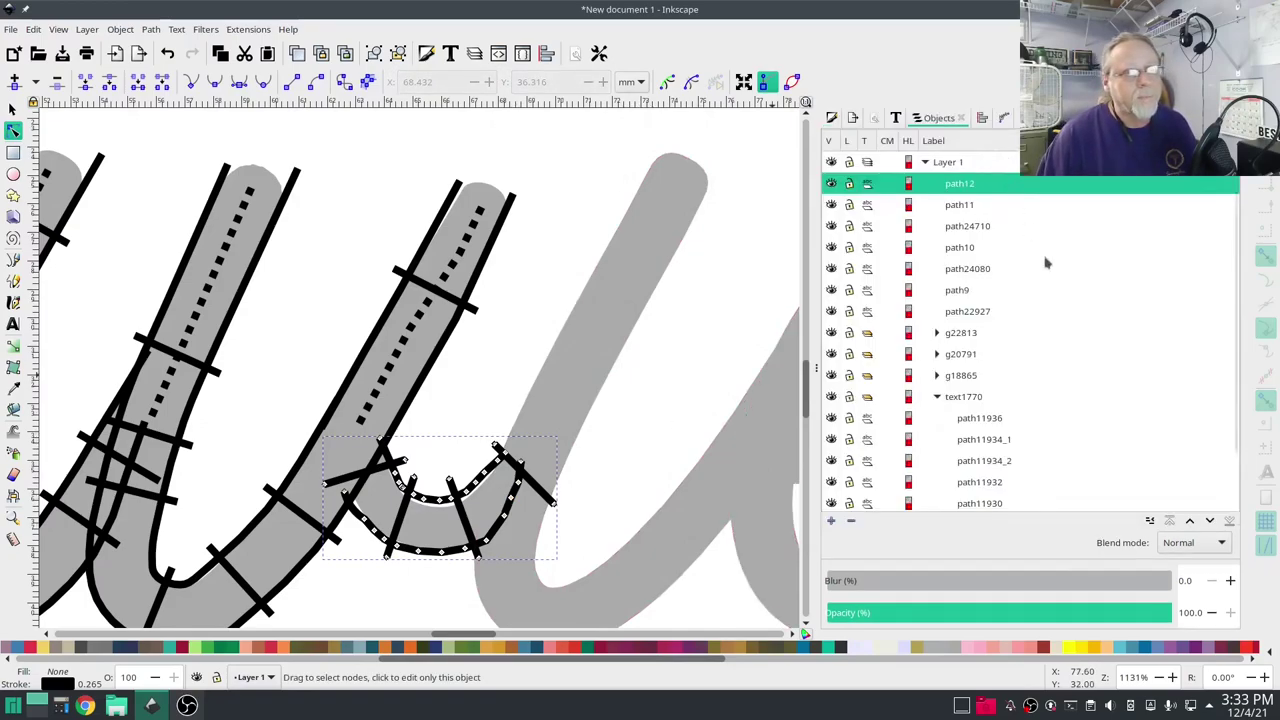
{"action": "left_click", "coordinate": [986, 315]}
{"action": "scroll", "coordinate": [694, 409], "scroll_direction": "down", "scroll_amount": 2}
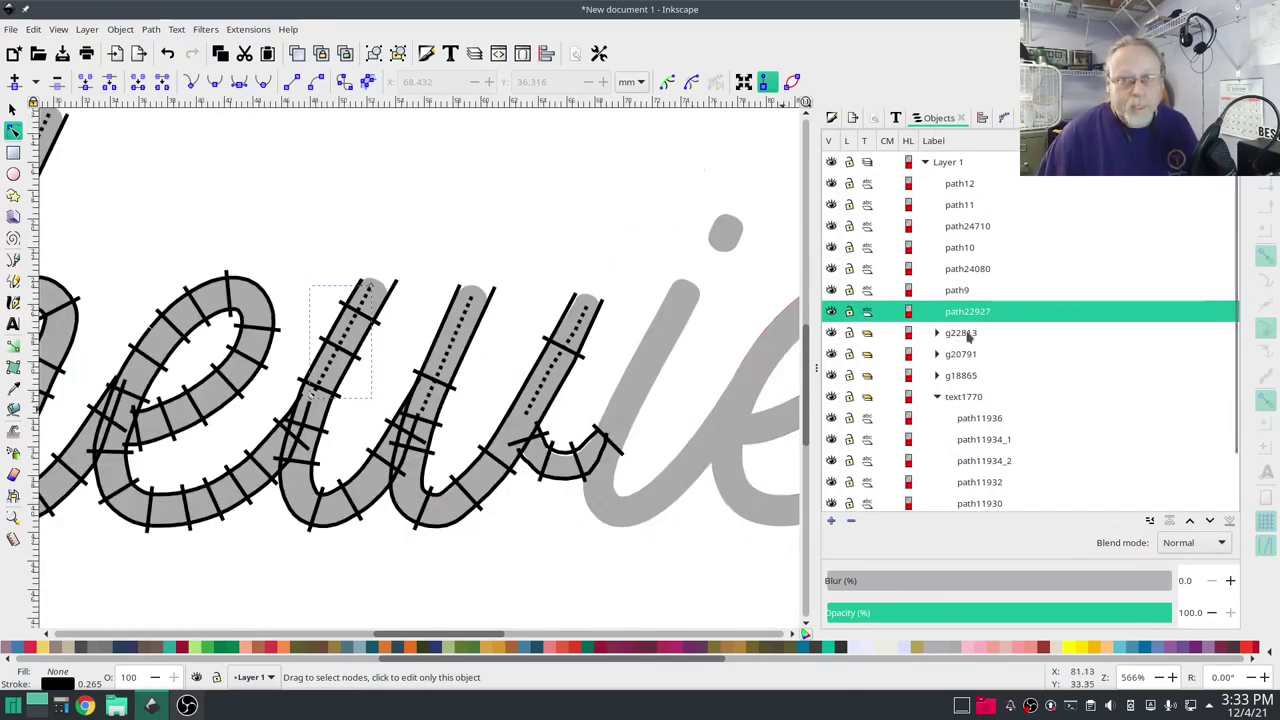
{"action": "left_click", "coordinate": [961, 186], "text": "shift"}
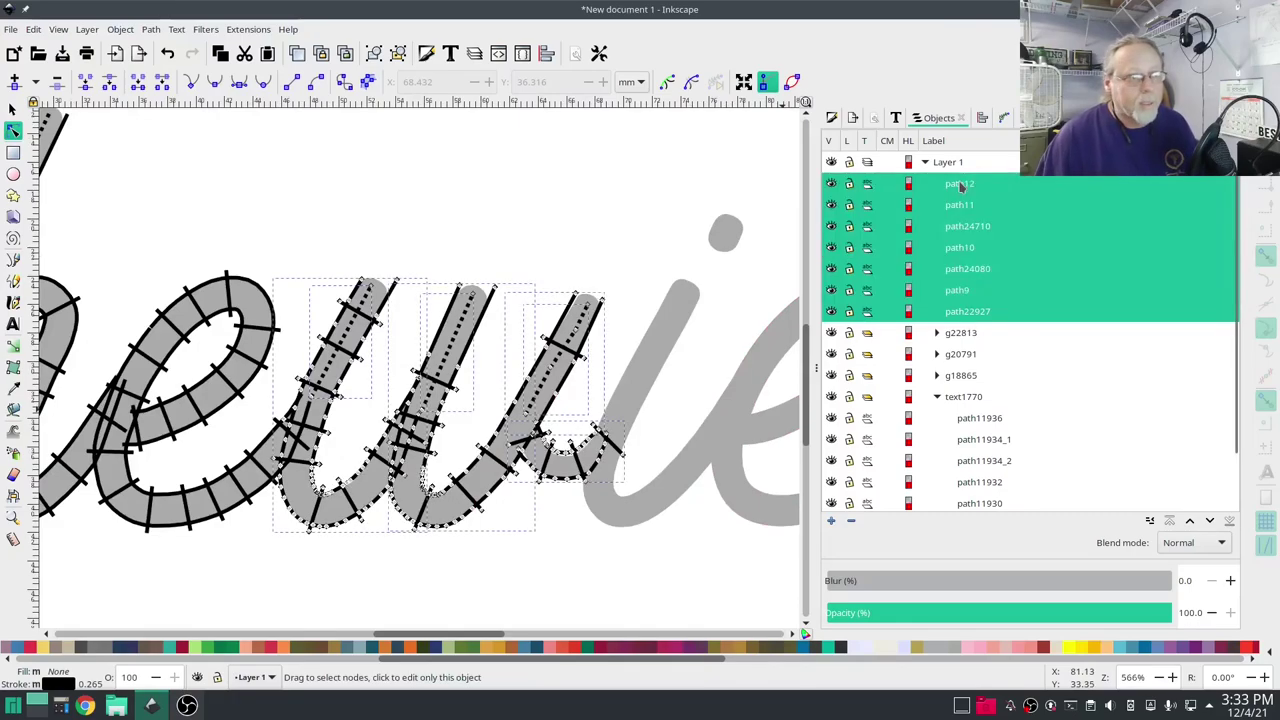
{"action": "right_click", "coordinate": [961, 186]}
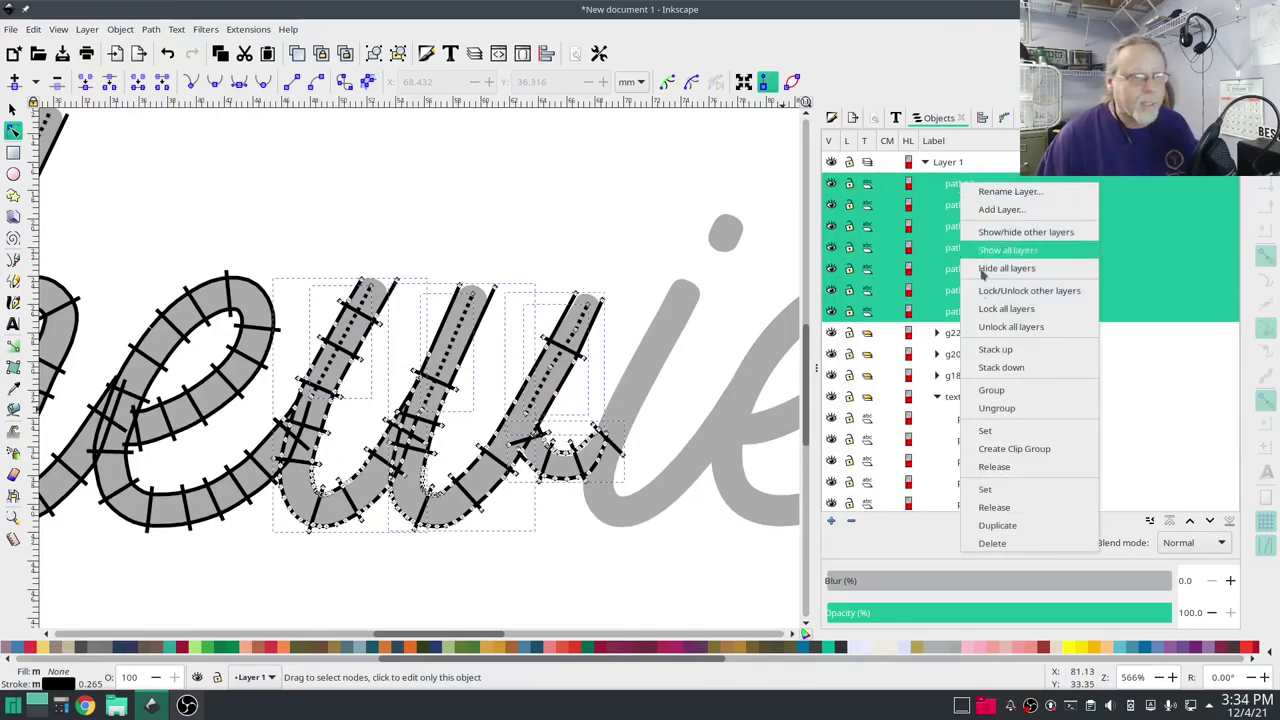
{"action": "left_click", "coordinate": [995, 390]}
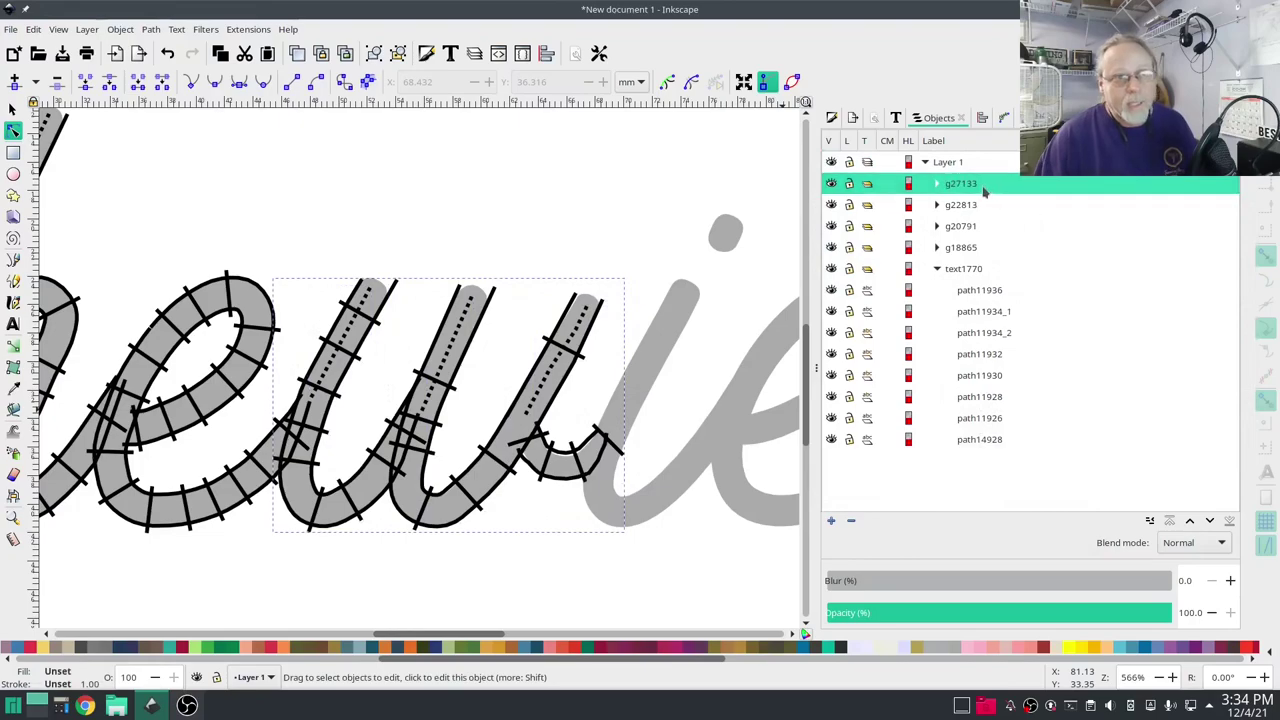
{"action": "left_click", "coordinate": [962, 206]}
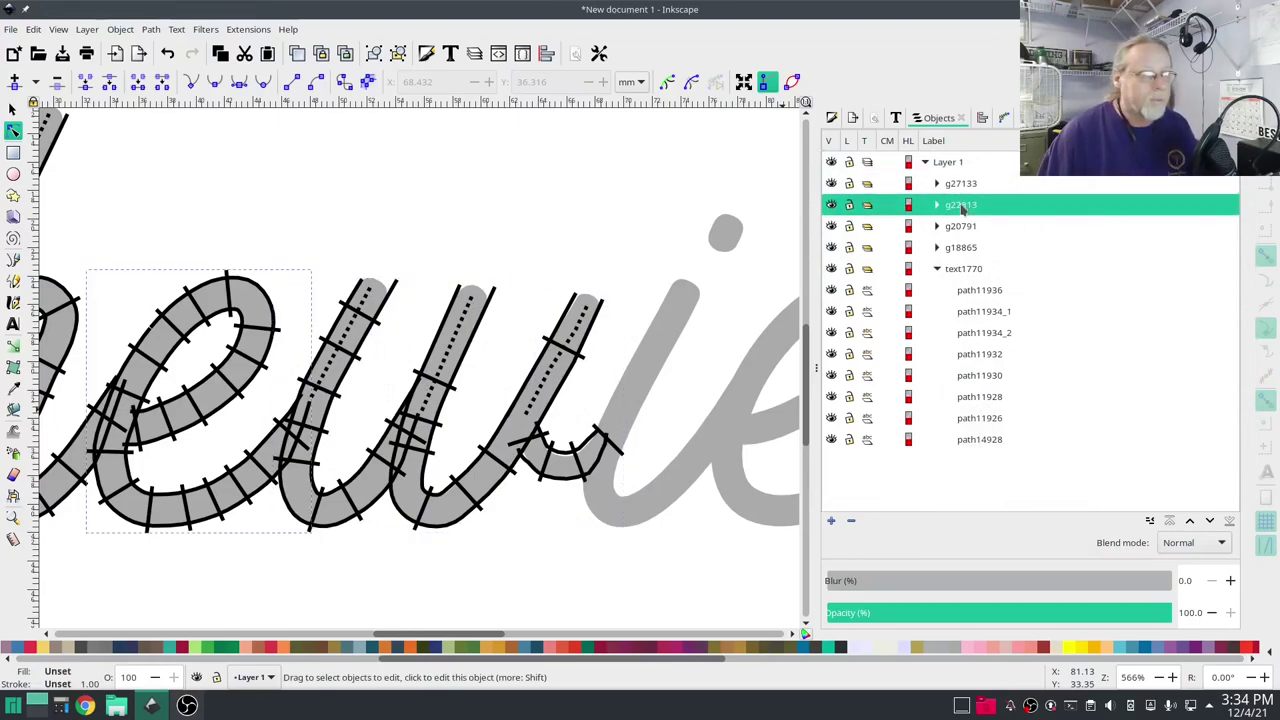
{"action": "left_click", "coordinate": [968, 185]}
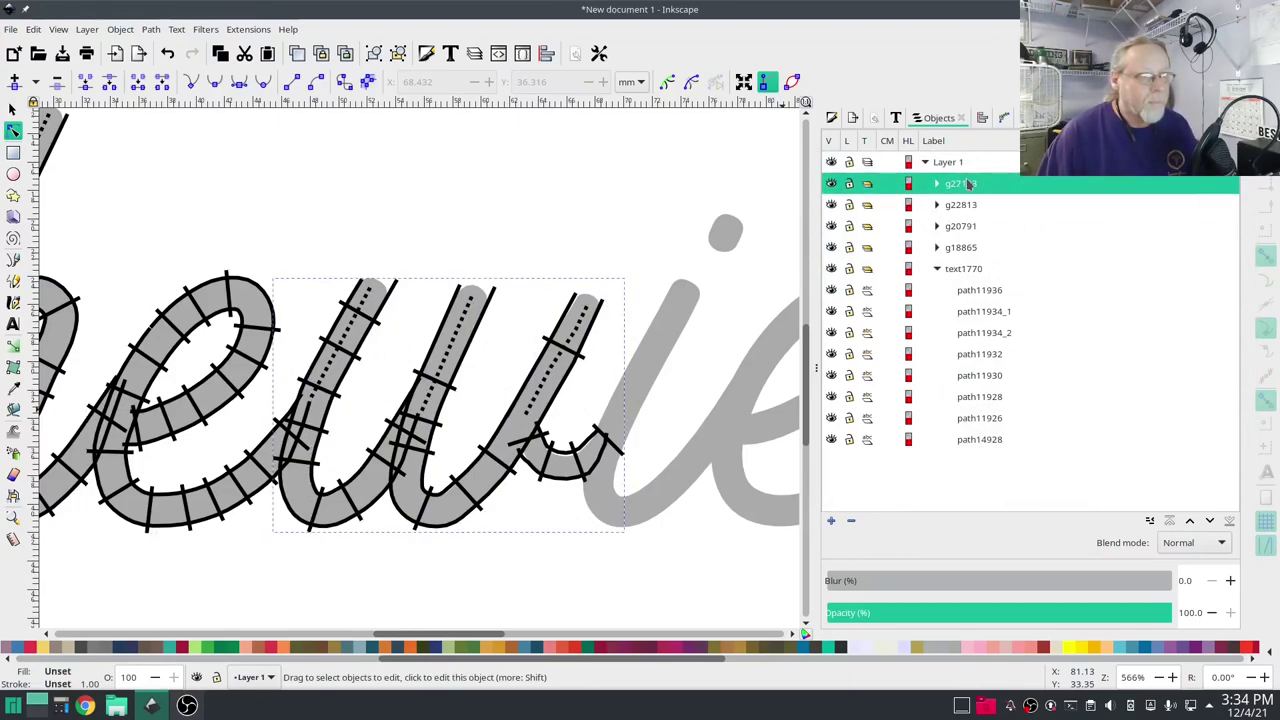
- Draw a straight line up the centre of the i's stem and give it a dashed stroke for running stitch
{"action": "left_click_drag", "start_coordinate": [706, 585], "coordinate": [587, 545]}
{"action": "scroll", "coordinate": [589, 544], "scroll_direction": "down", "scroll_amount": 1}
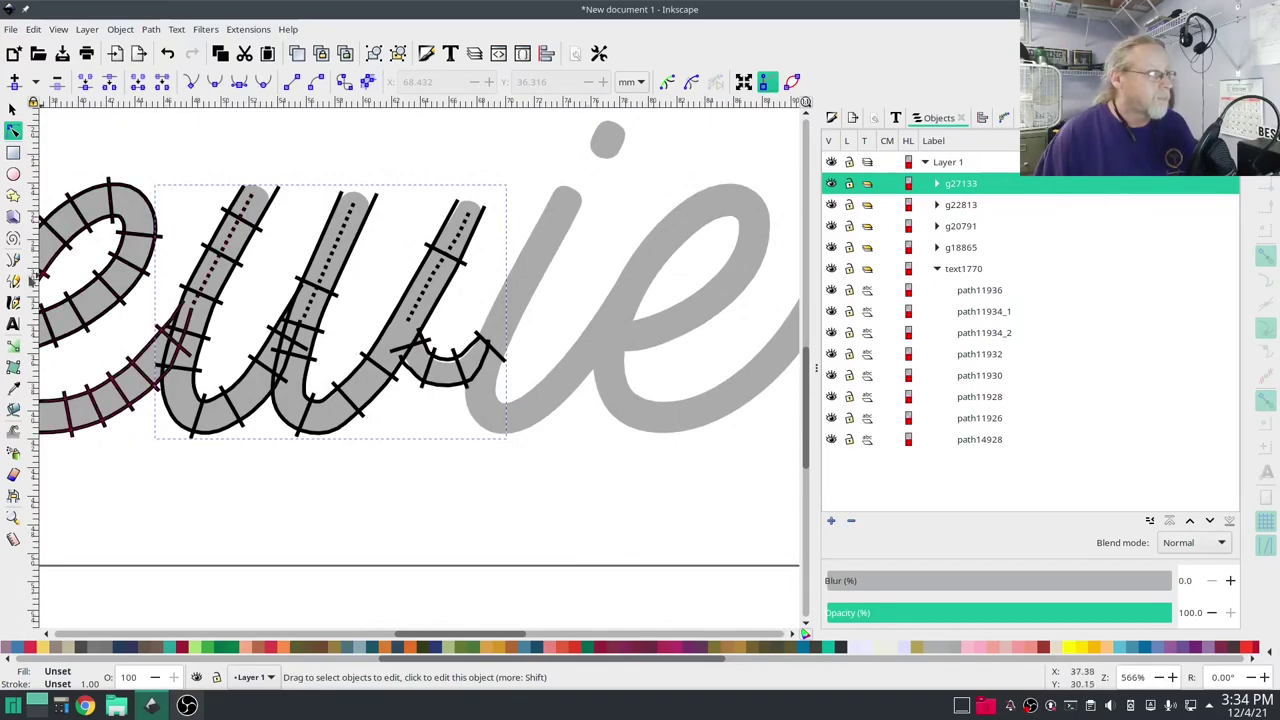
{"action": "left_click", "coordinate": [13, 260]}
{"action": "left_click", "coordinate": [492, 335]}
{"action": "double_click", "coordinate": [567, 197]}
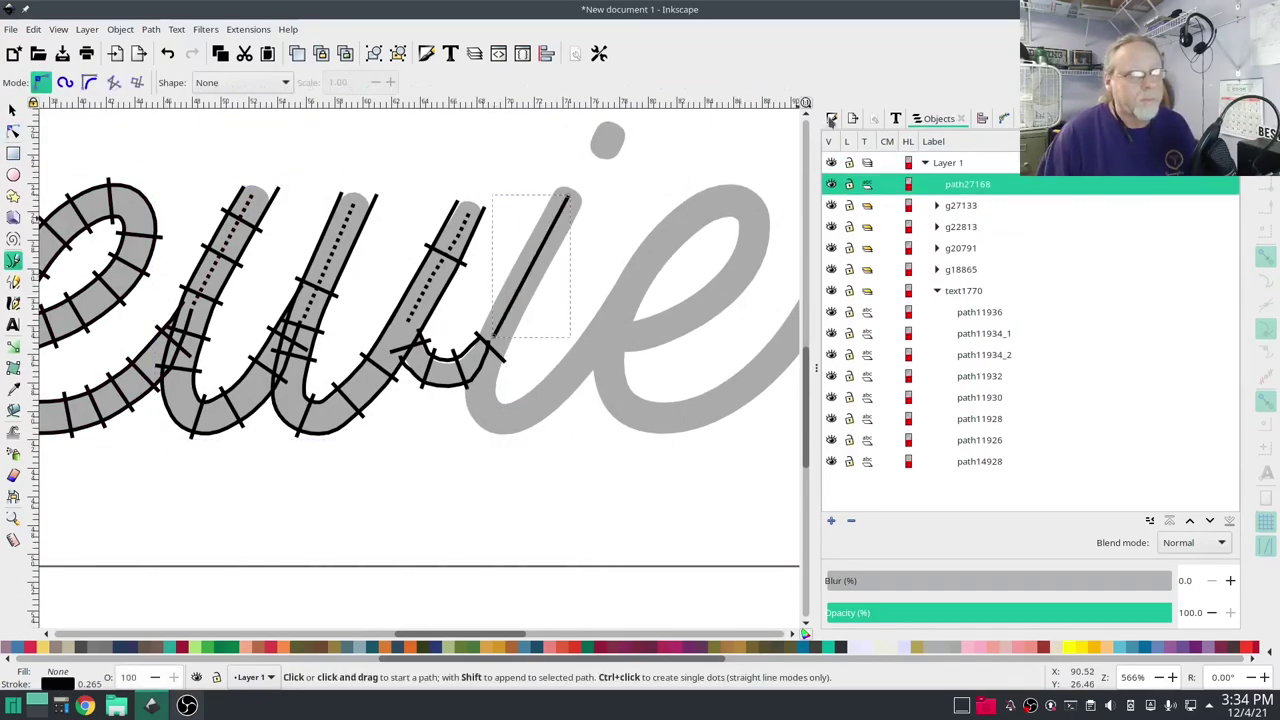
{"action": "left_click", "coordinate": [832, 119]}
{"action": "left_click", "coordinate": [918, 190]}
{"action": "left_click", "coordinate": [910, 206]}
- Trace the i's centre line from the top of its stem around the bottom curve to where it meets the e
{"action": "left_click_drag", "start_coordinate": [470, 254], "coordinate": [458, 365]}
{"action": "left_click", "coordinate": [559, 304]}
{"action": "left_click", "coordinate": [481, 449]}
{"action": "left_click", "coordinate": [467, 497]}
{"action": "left_click", "coordinate": [475, 524]}
{"action": "left_click", "coordinate": [487, 531]}
{"action": "left_click", "coordinate": [506, 528]}
{"action": "left_click", "coordinate": [536, 506]}
{"action": "left_click", "coordinate": [573, 466]}
{"action": "left_click", "coordinate": [591, 442]}
{"action": "double_click", "coordinate": [611, 415]}
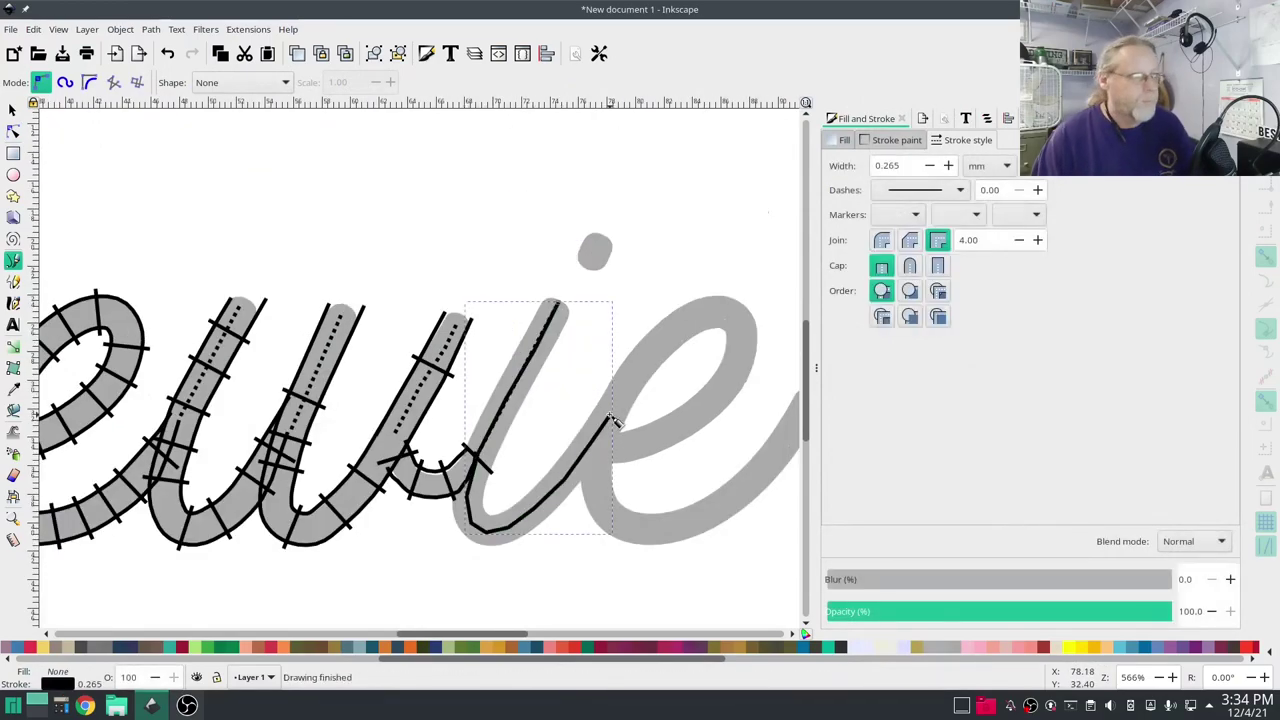
- Make all nodes of the i's traced line smooth and set its stroke width to 2.2 mm
{"action": "left_click", "coordinate": [13, 131]}
{"action": "key", "text": "ctrl+a"}
{"action": "key", "text": "shift+s"}
{"action": "left_click_drag", "start_coordinate": [474, 617], "coordinate": [447, 555]}
{"action": "double_click", "coordinate": [906, 164]}
{"action": "type", "text": "2.2"}
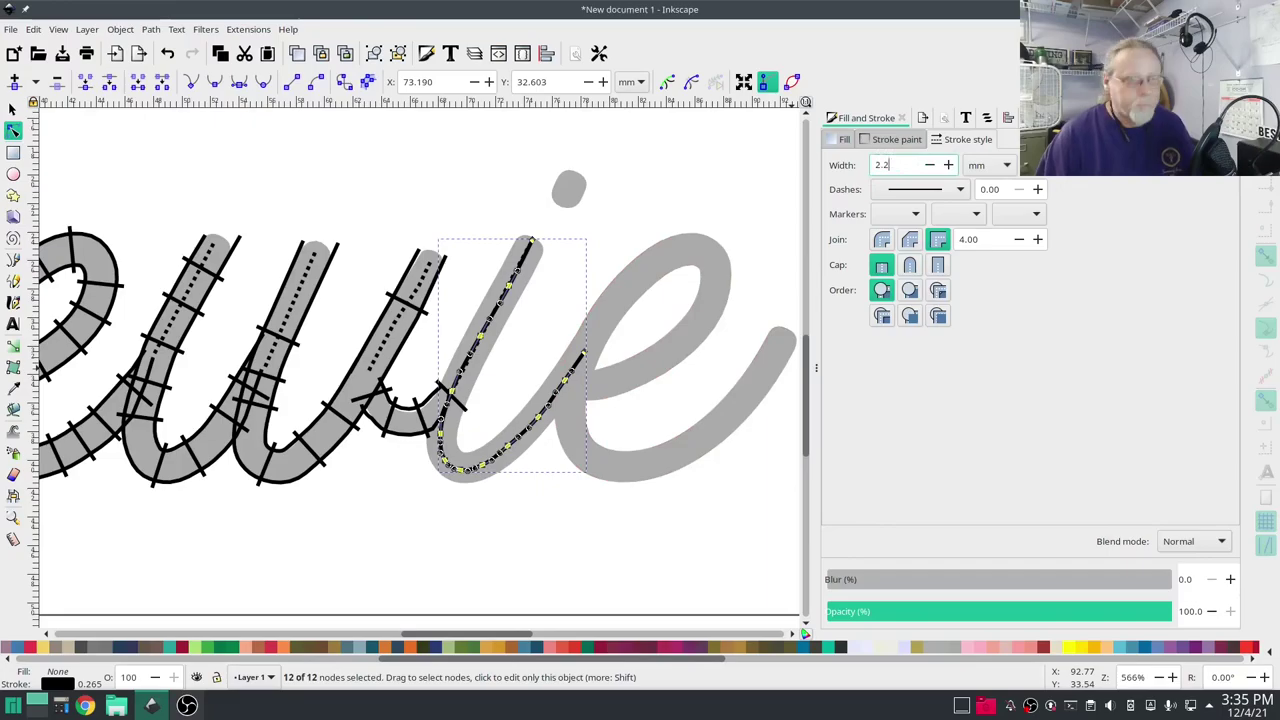
{"action": "key", "text": "Return"}
- Nudge the nodes around the i's bottom curve to fit the letter and convert the line to a satin column
{"action": "left_click", "coordinate": [453, 392]}
{"action": "left_click_drag", "start_coordinate": [460, 469], "coordinate": [462, 466]}
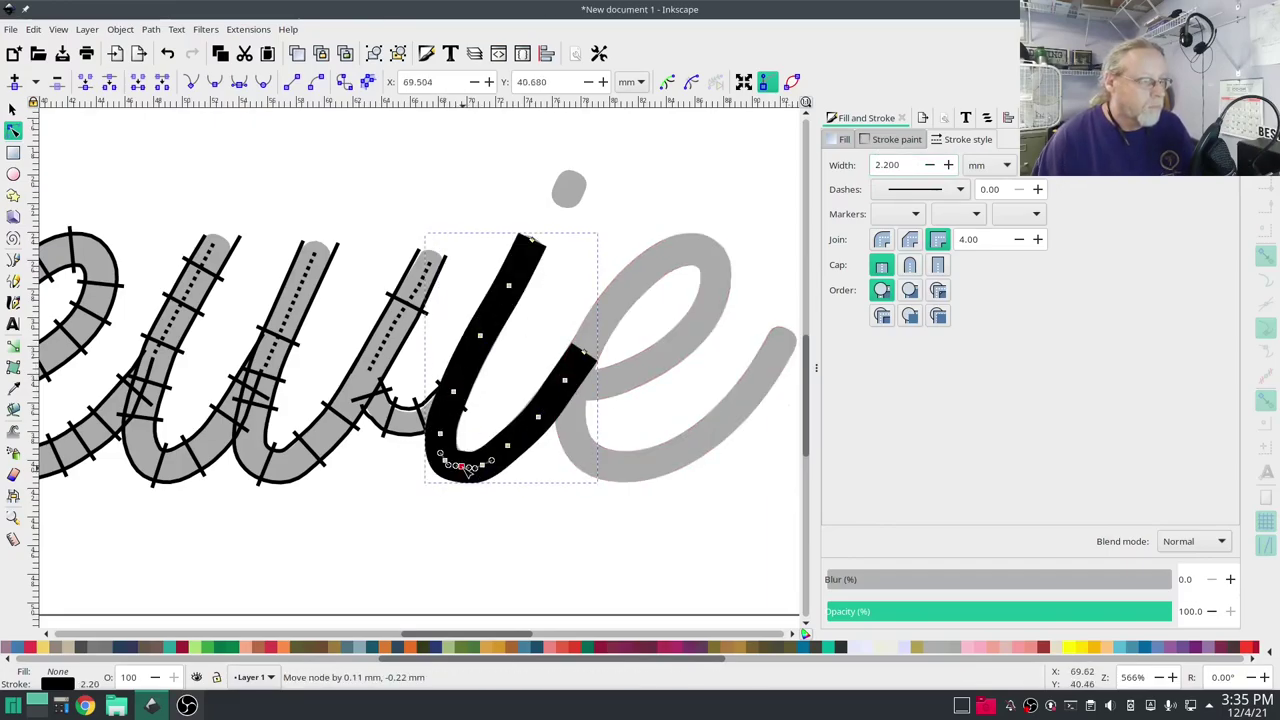
{"action": "scroll", "coordinate": [451, 504], "scroll_direction": "up", "scroll_amount": 4}
{"action": "left_click_drag", "start_coordinate": [426, 334], "coordinate": [430, 321]}
{"action": "scroll", "coordinate": [559, 479], "scroll_direction": "down", "scroll_amount": 4}
{"action": "left_click", "coordinate": [245, 29]}
{"action": "mouse_move", "coordinate": [275, 214]}
{"action": "mouse_move", "coordinate": [491, 358]}
{"action": "left_click", "coordinate": [645, 382]}
- Adjust the i satin's rail nodes at the top of the stem and where the exit stroke joins the e
{"action": "left_click", "coordinate": [570, 262]}
{"action": "left_click_drag", "start_coordinate": [597, 213], "coordinate": [628, 219]}
{"action": "left_click_drag", "start_coordinate": [640, 397], "coordinate": [659, 331]}
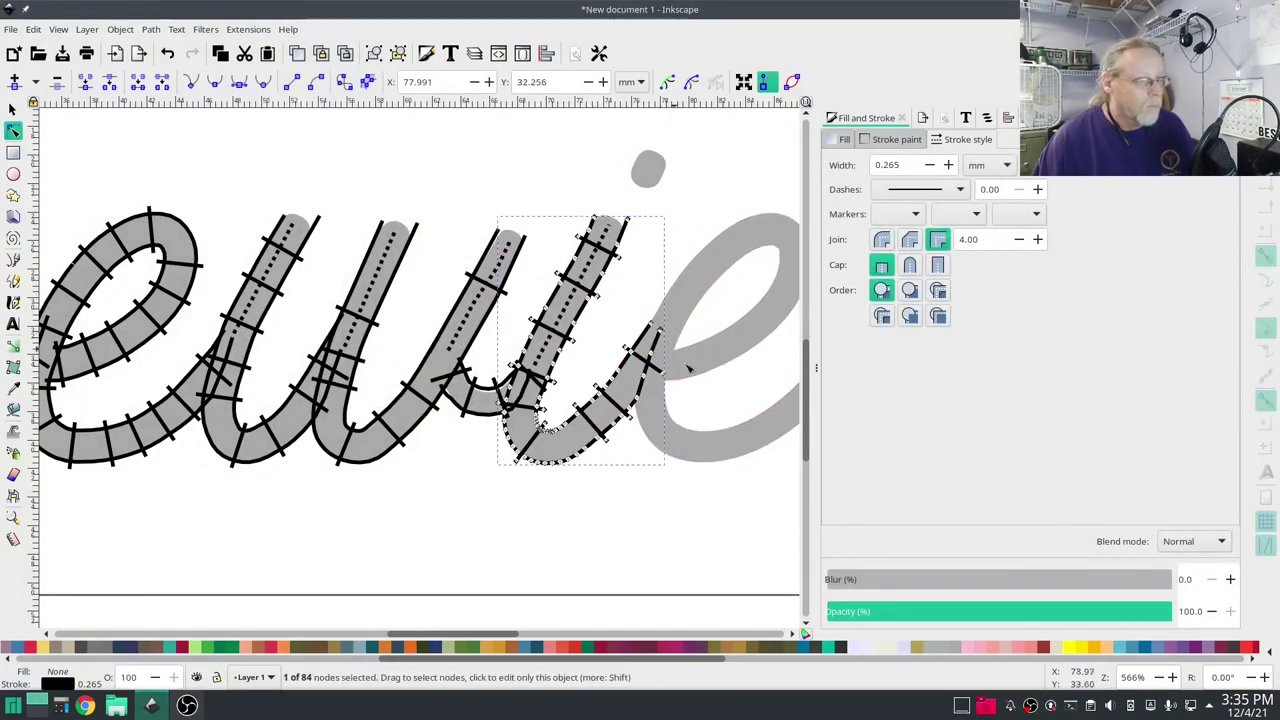
{"action": "left_click_drag", "start_coordinate": [720, 400], "coordinate": [628, 491]}
{"action": "left_click_drag", "start_coordinate": [544, 491], "coordinate": [549, 487]}
- Trace the final e's loop from the i's exit stroke around to the crossbar's start and make that line dashed
{"action": "left_click", "coordinate": [13, 260]}
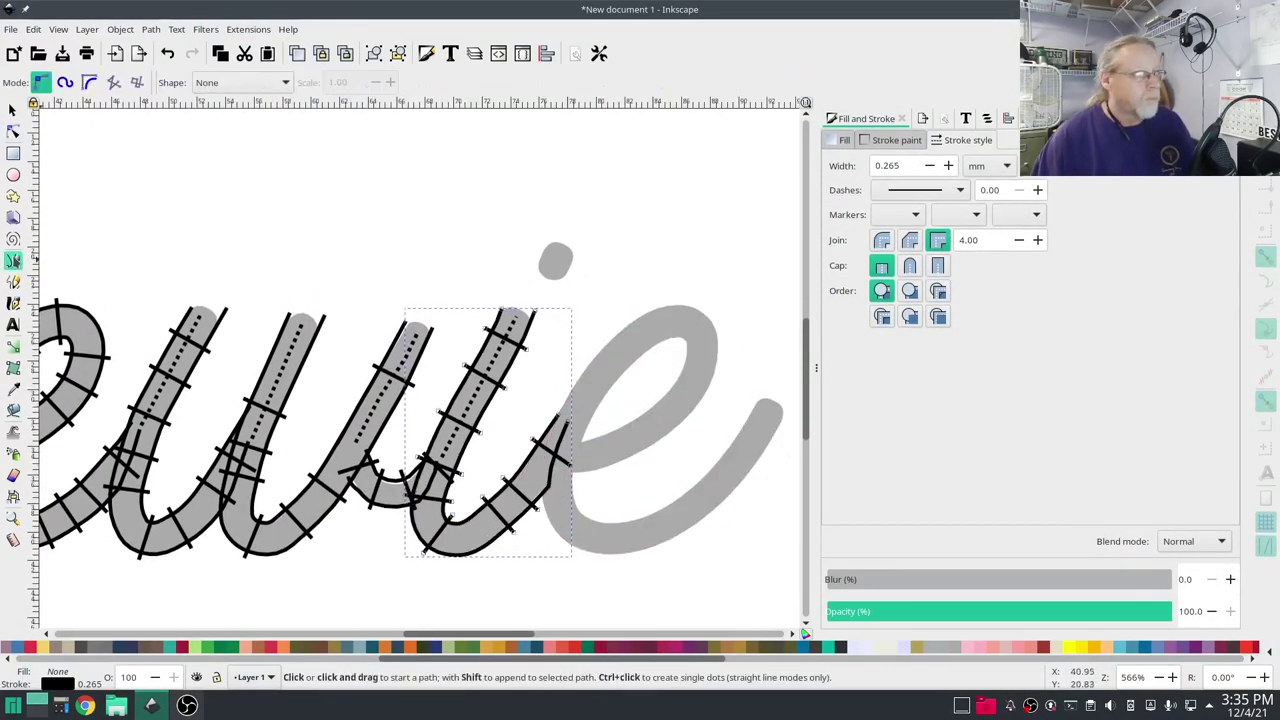
{"action": "left_click", "coordinate": [569, 415]}
{"action": "left_click", "coordinate": [603, 370]}
{"action": "left_click", "coordinate": [640, 343]}
{"action": "left_click", "coordinate": [677, 324]}
{"action": "left_click", "coordinate": [697, 342]}
{"action": "left_click", "coordinate": [698, 372]}
{"action": "left_click", "coordinate": [688, 398]}
{"action": "left_click", "coordinate": [657, 424]}
{"action": "left_click", "coordinate": [617, 449]}
{"action": "double_click", "coordinate": [583, 456]}
{"action": "left_click", "coordinate": [915, 190]}
{"action": "left_click", "coordinate": [915, 117]}
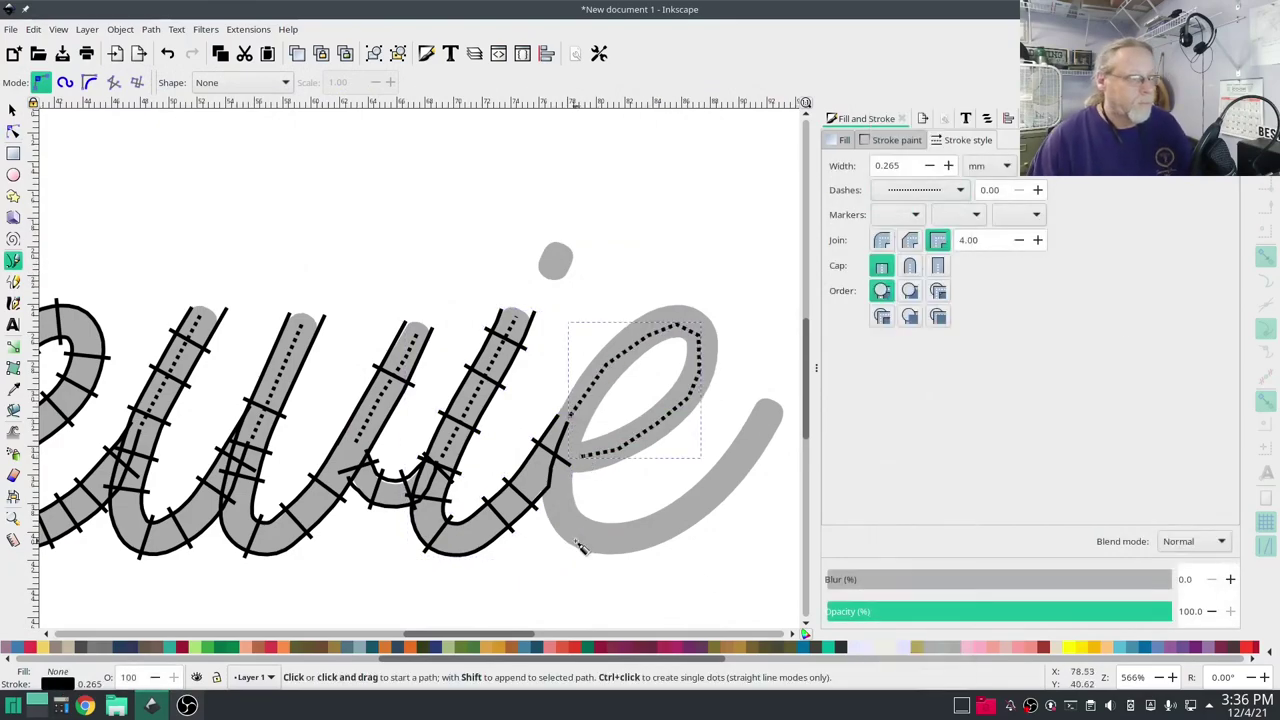
- Trace the final e's centre line from the crossbar's start, around the loop and down its outer side
{"action": "left_click", "coordinate": [582, 457]}
{"action": "key", "text": "Escape"}
{"action": "scroll", "coordinate": [583, 456], "scroll_direction": "up", "scroll_amount": 3}
{"action": "left_click", "coordinate": [567, 458]}
{"action": "left_click", "coordinate": [683, 436]}
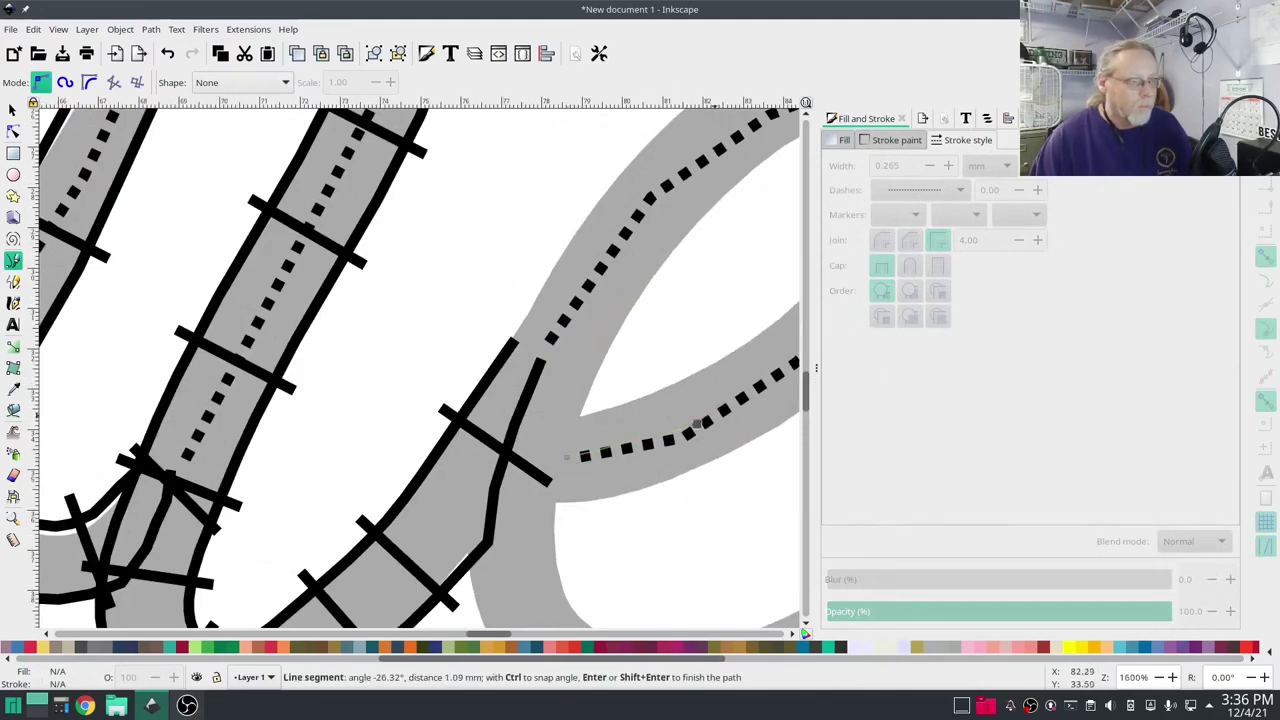
{"action": "left_click_drag", "start_coordinate": [775, 370], "coordinate": [559, 424]}
{"action": "left_click", "coordinate": [561, 424]}
{"action": "left_click", "coordinate": [664, 345]}
{"action": "left_click", "coordinate": [697, 271]}
{"action": "left_click", "coordinate": [698, 166]}
{"action": "left_click", "coordinate": [668, 132]}
{"action": "left_click", "coordinate": [548, 161]}
{"action": "left_click", "coordinate": [357, 388]}
{"action": "left_click", "coordinate": [311, 487]}
- Continue the final e's centre line around the bottom curve to the tip of its tail and finish the path
{"action": "left_click_drag", "start_coordinate": [314, 484], "coordinate": [320, 207]}
{"action": "left_click", "coordinate": [306, 312]}
{"action": "left_click", "coordinate": [312, 383]}
{"action": "left_click", "coordinate": [343, 429]}
{"action": "left_click", "coordinate": [383, 453]}
{"action": "left_click", "coordinate": [450, 462]}
{"action": "left_click", "coordinate": [537, 448]}
{"action": "left_click", "coordinate": [616, 418]}
{"action": "left_click", "coordinate": [711, 353]}
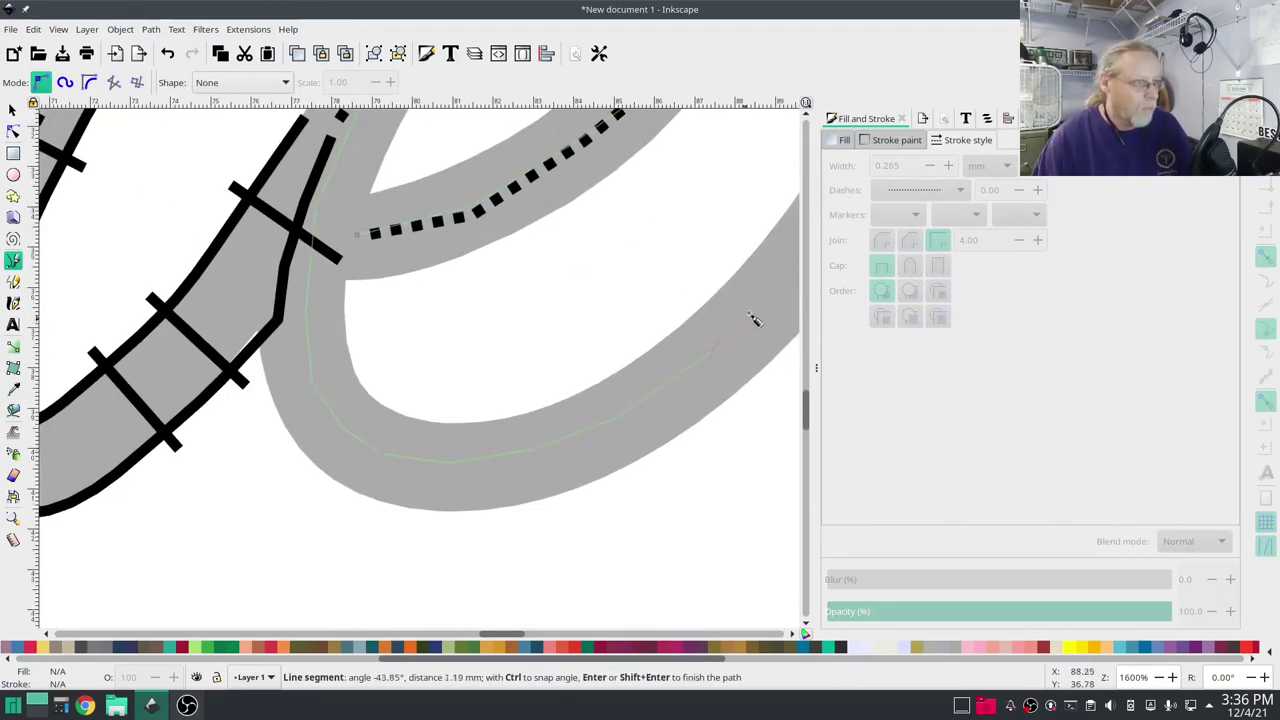
{"action": "left_click", "coordinate": [765, 299]}
{"action": "left_click_drag", "start_coordinate": [787, 282], "coordinate": [505, 418]}
{"action": "key", "text": "Return"}
- Make all nodes of the e's traced line smooth and set its stroke width to 2.2 mm
{"action": "key", "text": "n"}
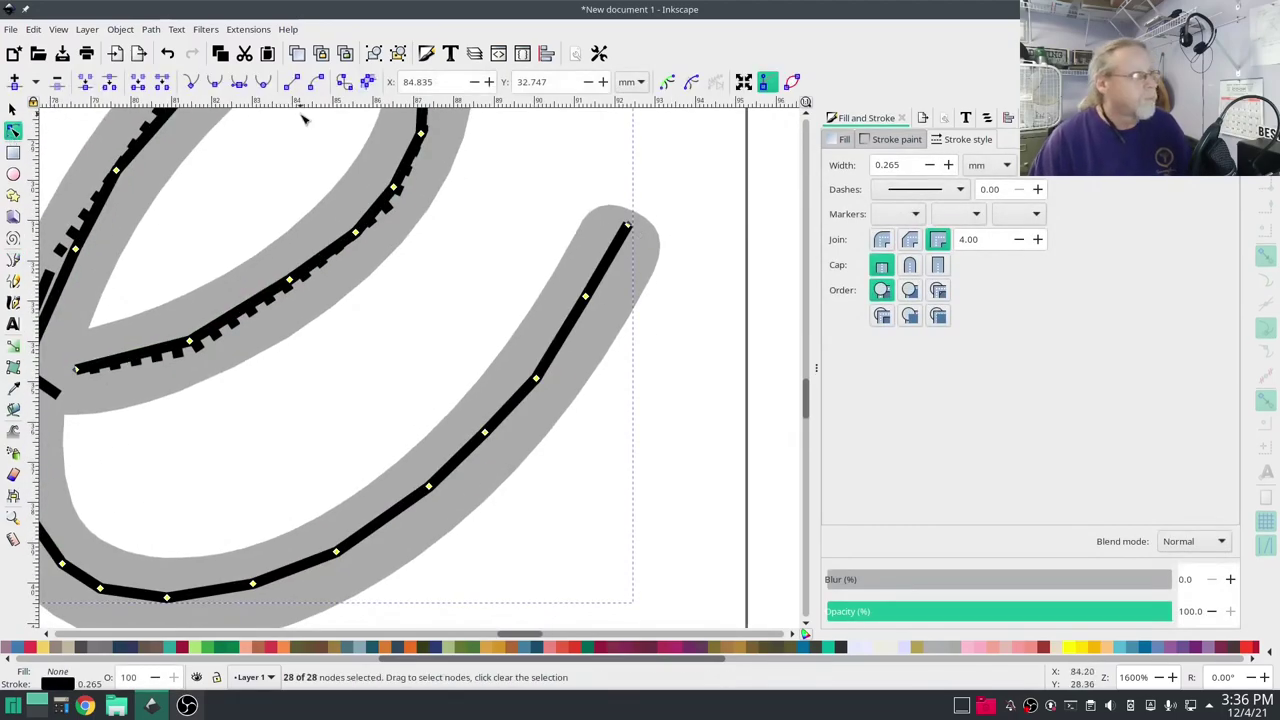
{"action": "scroll", "coordinate": [243, 400], "scroll_direction": "left", "scroll_amount": 4}
{"action": "triple_click", "coordinate": [900, 165]}
{"action": "type", "text": "2.2"}
{"action": "key", "text": "Return"}
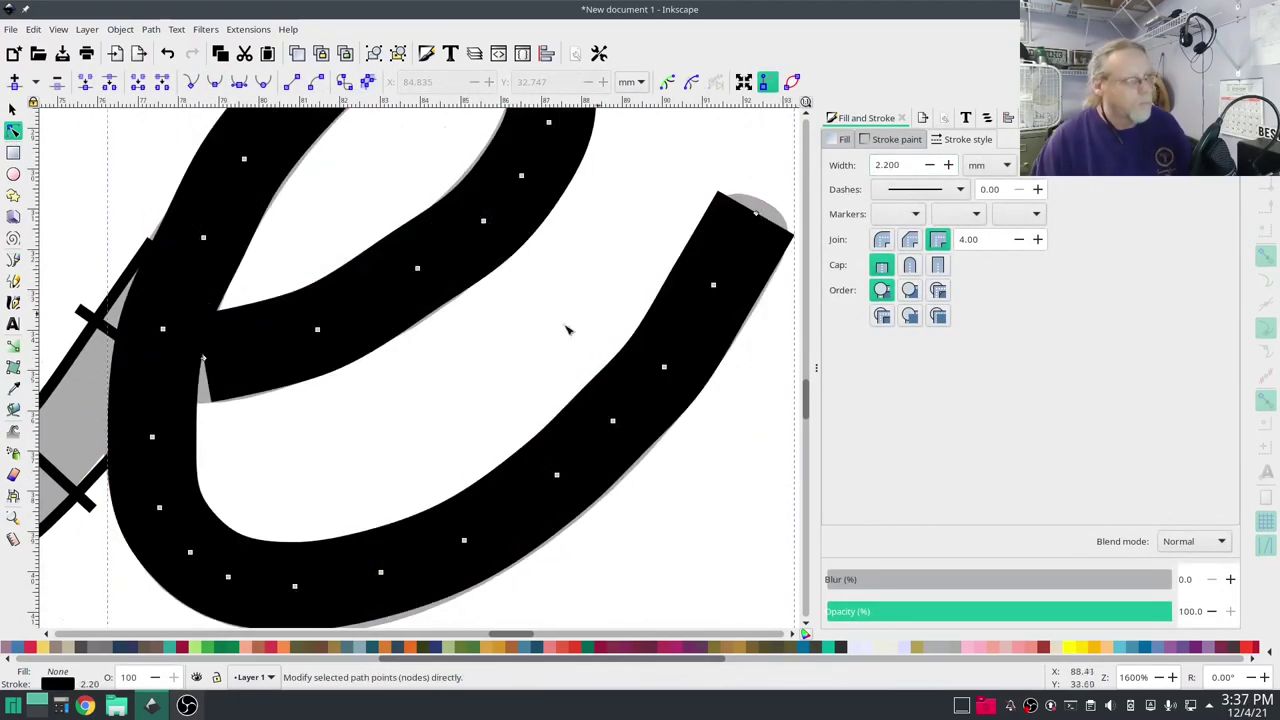
- Fine-tune the e line's nodes to cover the letter and convert the line to satin columns
{"action": "scroll", "coordinate": [455, 365], "scroll_direction": "down", "scroll_amount": 2}
{"action": "left_click", "coordinate": [327, 365]}
{"action": "left_click", "coordinate": [501, 216]}
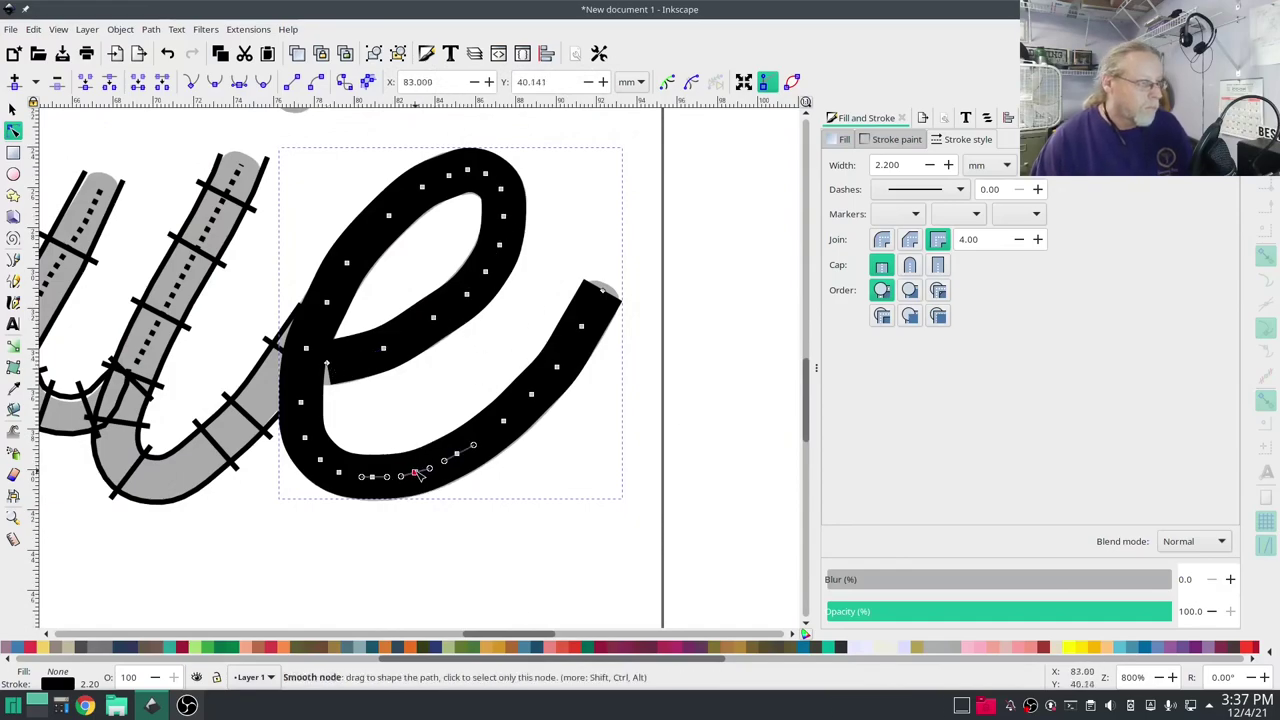
{"action": "left_click", "coordinate": [248, 29]}
{"action": "left_click", "coordinate": [740, 294]}
- Adjust the e satins' end nodes at the tail's tip and at the start of the crossbar
{"action": "left_click", "coordinate": [610, 322]}
{"action": "left_click_drag", "start_coordinate": [622, 302], "coordinate": [627, 293]}
{"action": "left_click", "coordinate": [436, 352]}
{"action": "left_click_drag", "start_coordinate": [332, 385], "coordinate": [317, 389]}
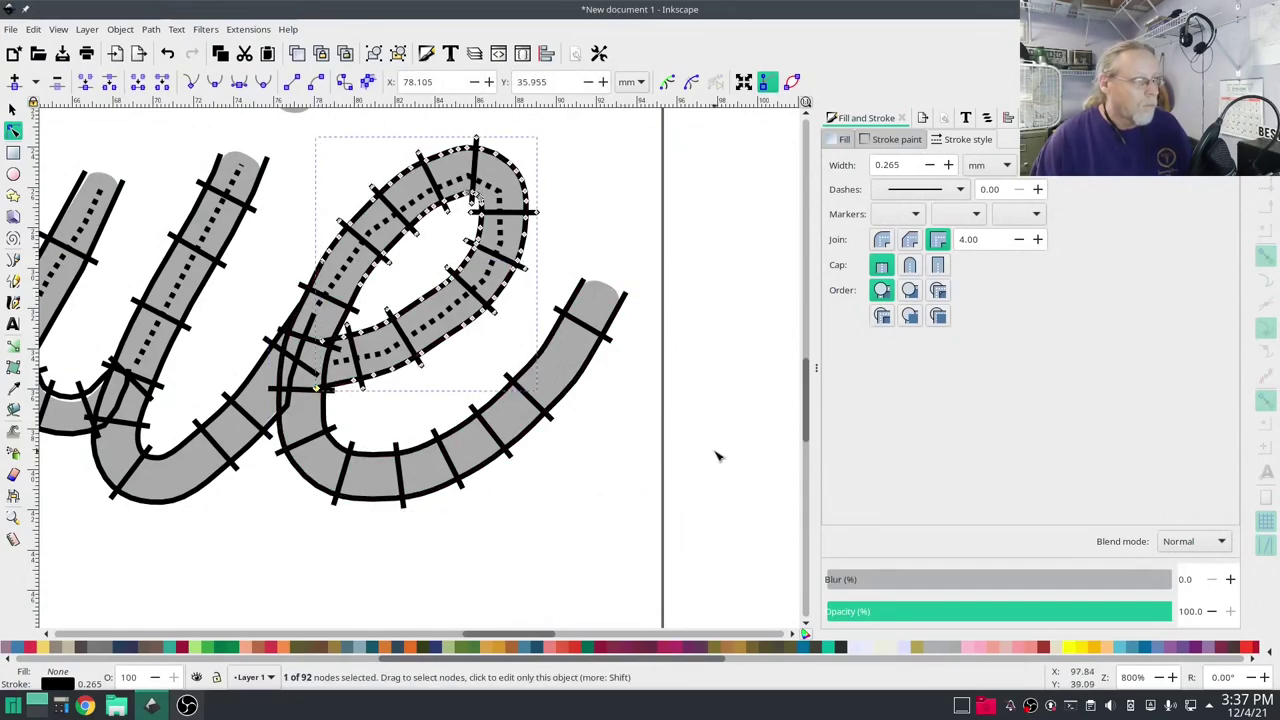
- Draw a short slanted line over the i's dot and set its stroke width to 2.2 mm
{"action": "scroll", "coordinate": [716, 456], "scroll_direction": "down", "scroll_amount": 2}
{"action": "left_click", "coordinate": [13, 259]}
{"action": "left_click_drag", "start_coordinate": [502, 257], "coordinate": [488, 280]}
{"action": "left_click_drag", "start_coordinate": [914, 167], "coordinate": [867, 168]}
{"action": "type", "text": "2.2"}
{"action": "key", "text": "Return"}
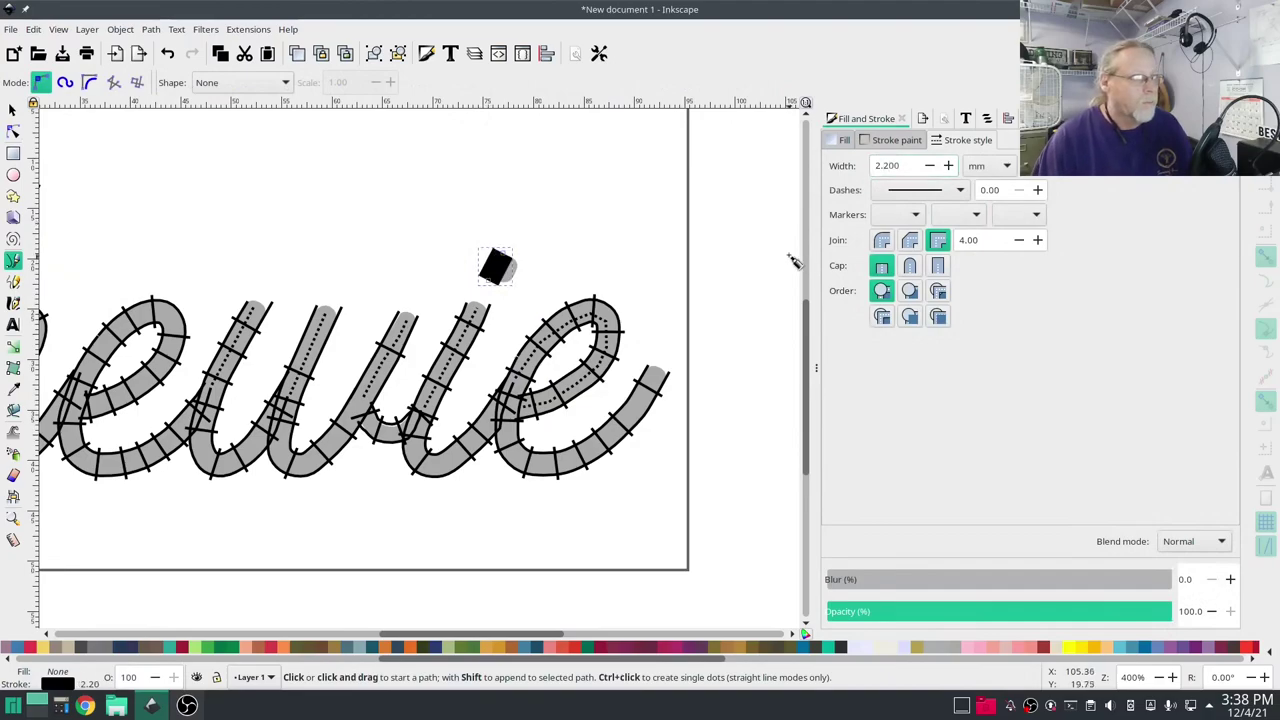
- Convert the line over the i's dot to a satin column
{"action": "left_click", "coordinate": [247, 29]}
{"action": "mouse_move", "coordinate": [262, 214]}
{"action": "mouse_move", "coordinate": [480, 358]}
{"action": "left_click", "coordinate": [650, 376]}
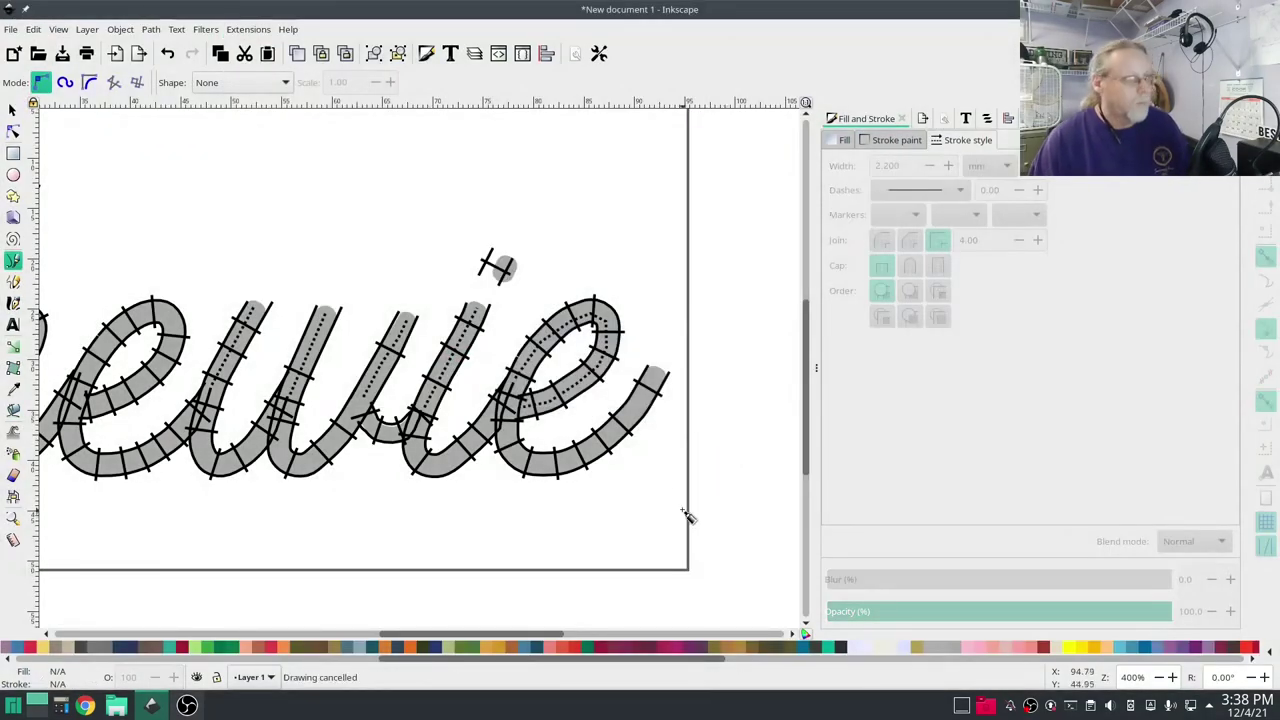
- Group the i's dashed running stitch with its satin column
{"action": "left_click", "coordinate": [987, 118]}
{"action": "left_click", "coordinate": [964, 289]}
{"action": "left_click", "coordinate": [963, 207], "text": "shift"}
{"action": "left_click", "coordinate": [961, 294]}
{"action": "left_click", "coordinate": [963, 270]}
{"action": "left_click", "coordinate": [963, 291], "text": "shift"}
{"action": "key", "text": "ctrl+g"}
- Group the final e's paths together with the i's dot, from path28190 through path16
{"action": "left_click", "coordinate": [964, 247]}
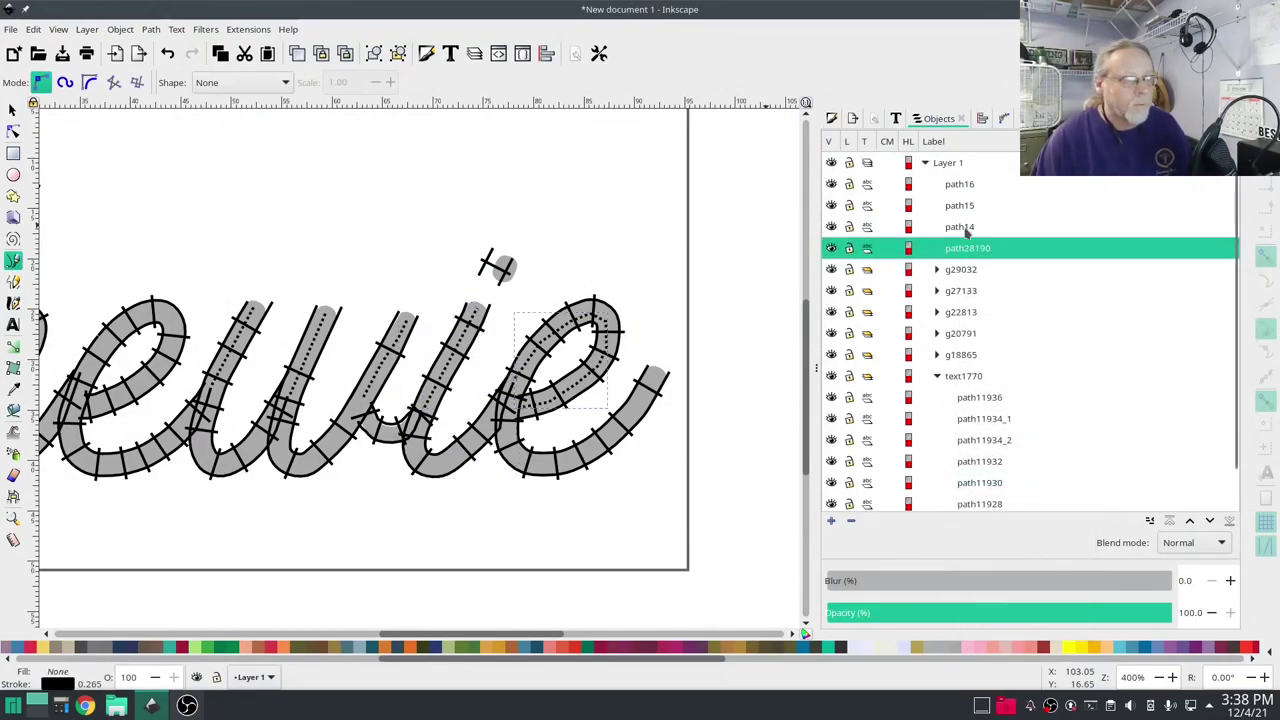
{"action": "left_click", "coordinate": [960, 184], "text": "shift"}
{"action": "key", "text": "ctrl+g"}
{"action": "left_click", "coordinate": [1020, 269]}
- Hide the original grey lettering, text1770
{"action": "left_click", "coordinate": [962, 188]}
{"action": "left_click", "coordinate": [957, 163]}
{"action": "left_click", "coordinate": [240, 31]}
{"action": "key", "text": "Escape"}
{"action": "scroll", "coordinate": [900, 330], "scroll_direction": "down", "scroll_amount": 2}
{"action": "left_click", "coordinate": [831, 330]}
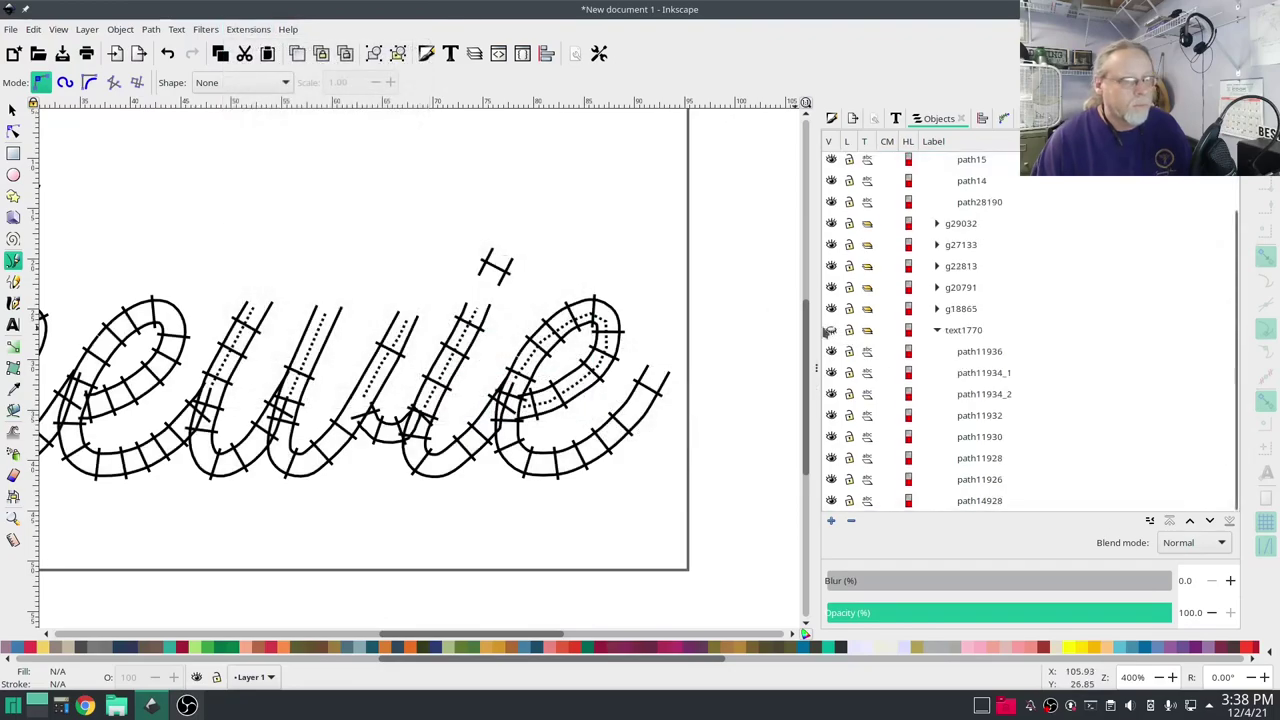
- Run the Ink/Stitch simulator on the whole word, examine the stitching in realistic view, and close it
{"action": "scroll", "coordinate": [640, 300], "scroll_direction": "up", "scroll_amount": 9}
{"action": "left_click", "coordinate": [247, 29]}
{"action": "mouse_move", "coordinate": [280, 214]}
{"action": "mouse_move", "coordinate": [508, 412]}
{"action": "left_click", "coordinate": [660, 432]}
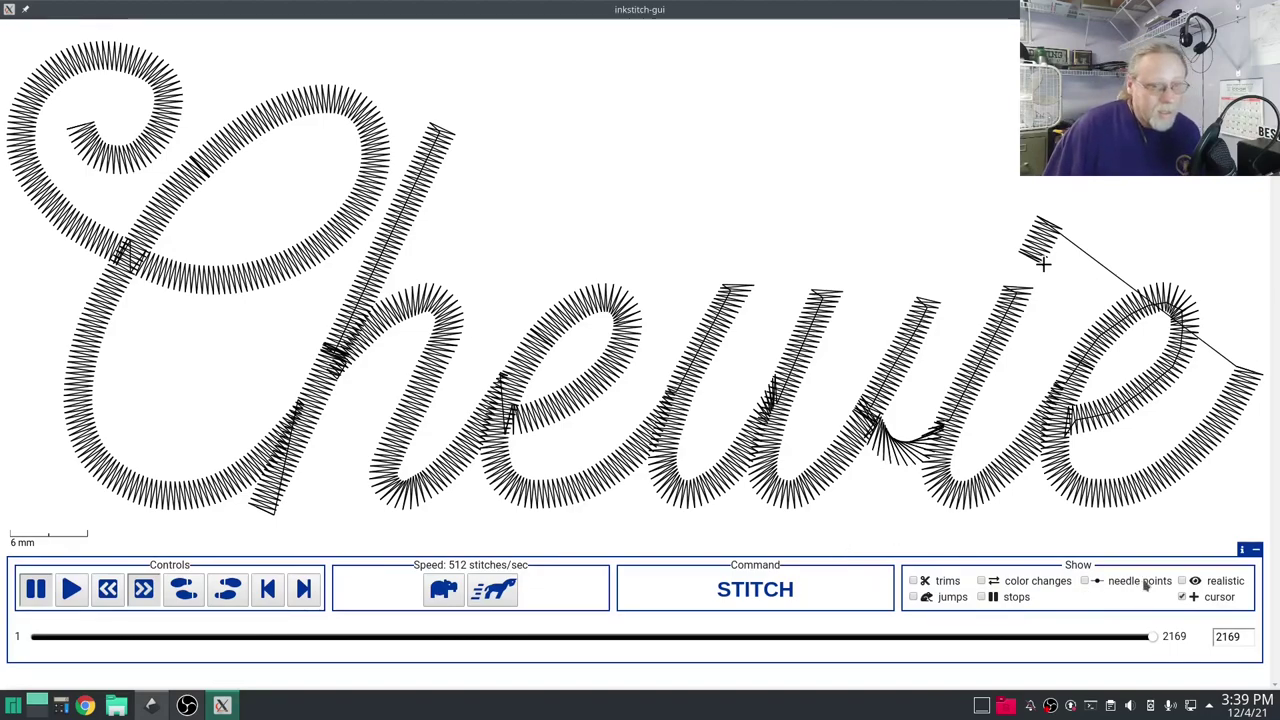
{"action": "left_click", "coordinate": [1183, 582]}
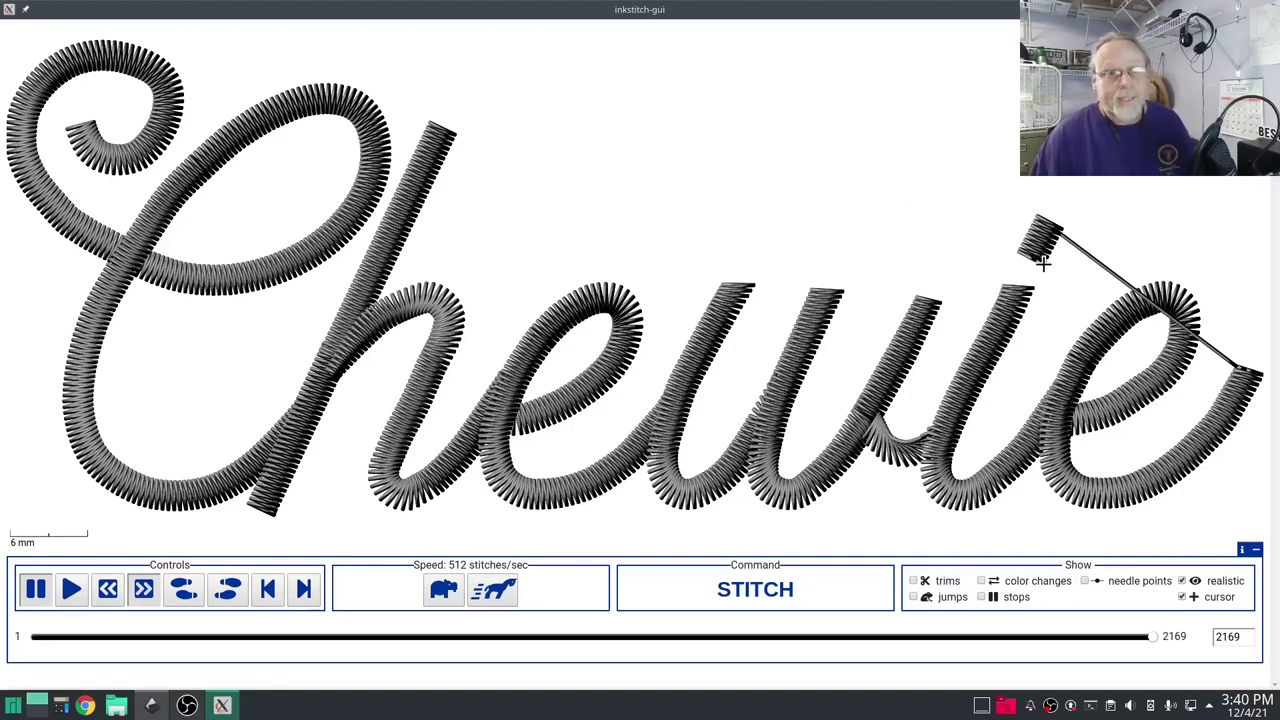
{"action": "key", "text": "alt+F4"}
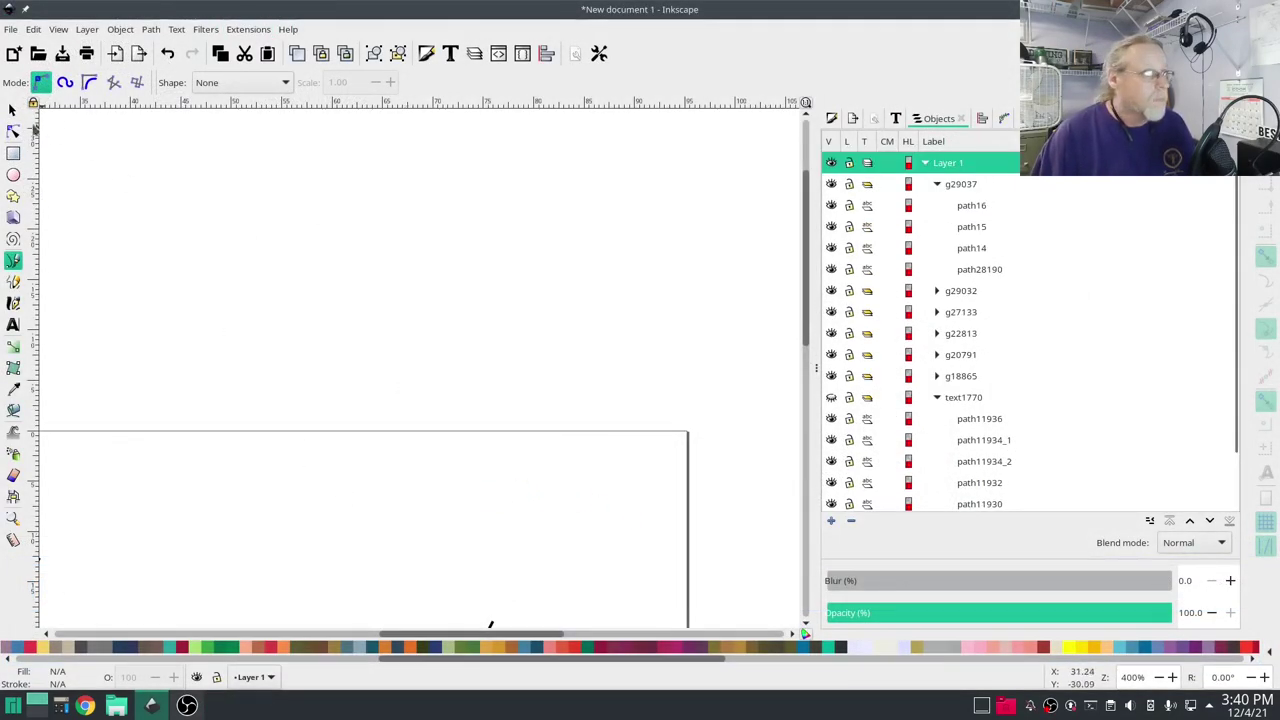
- Move the end nodes of the first rung in the w's exit satin so it spans the starts of both rails
{"action": "left_click", "coordinate": [10, 112]}
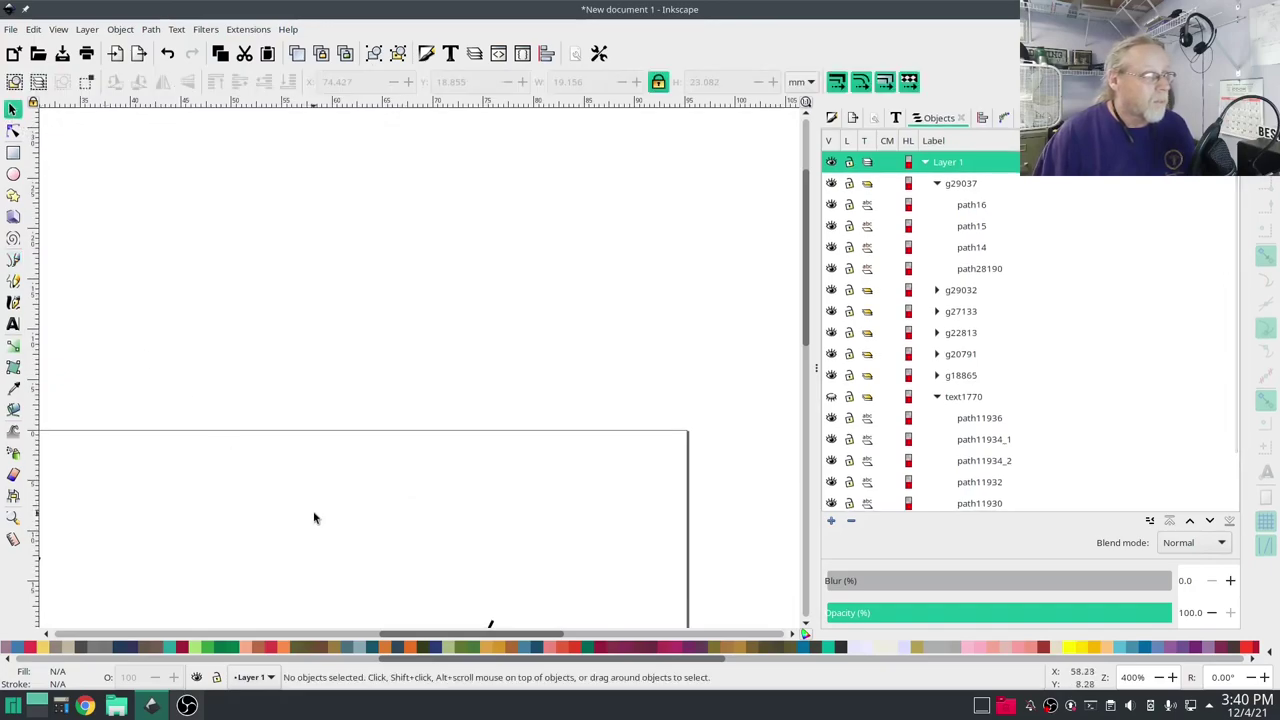
{"action": "scroll", "coordinate": [314, 517], "scroll_direction": "up", "scroll_amount": 3}
{"action": "scroll", "coordinate": [600, 530], "scroll_direction": "up", "scroll_amount": 1}
{"action": "scroll", "coordinate": [527, 555], "scroll_direction": "right", "scroll_amount": 2}
{"action": "scroll", "coordinate": [527, 555], "scroll_direction": "up", "scroll_amount": 1}
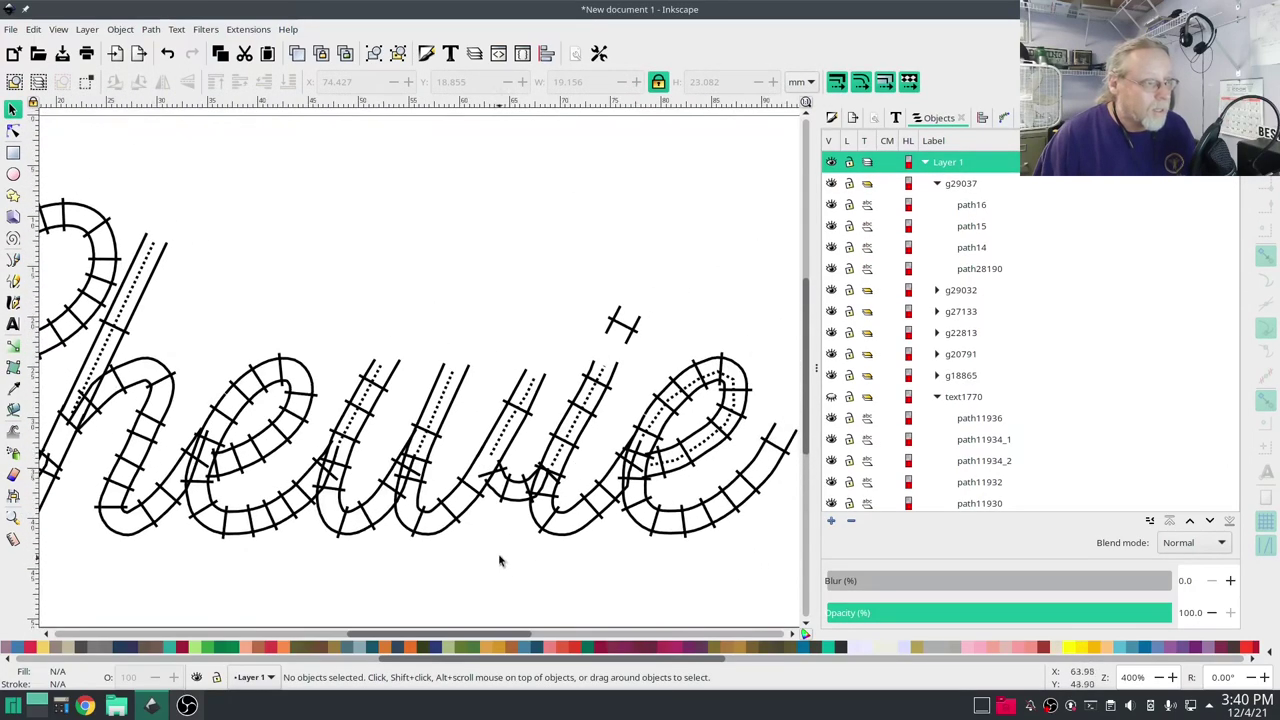
{"action": "left_click", "coordinate": [499, 498]}
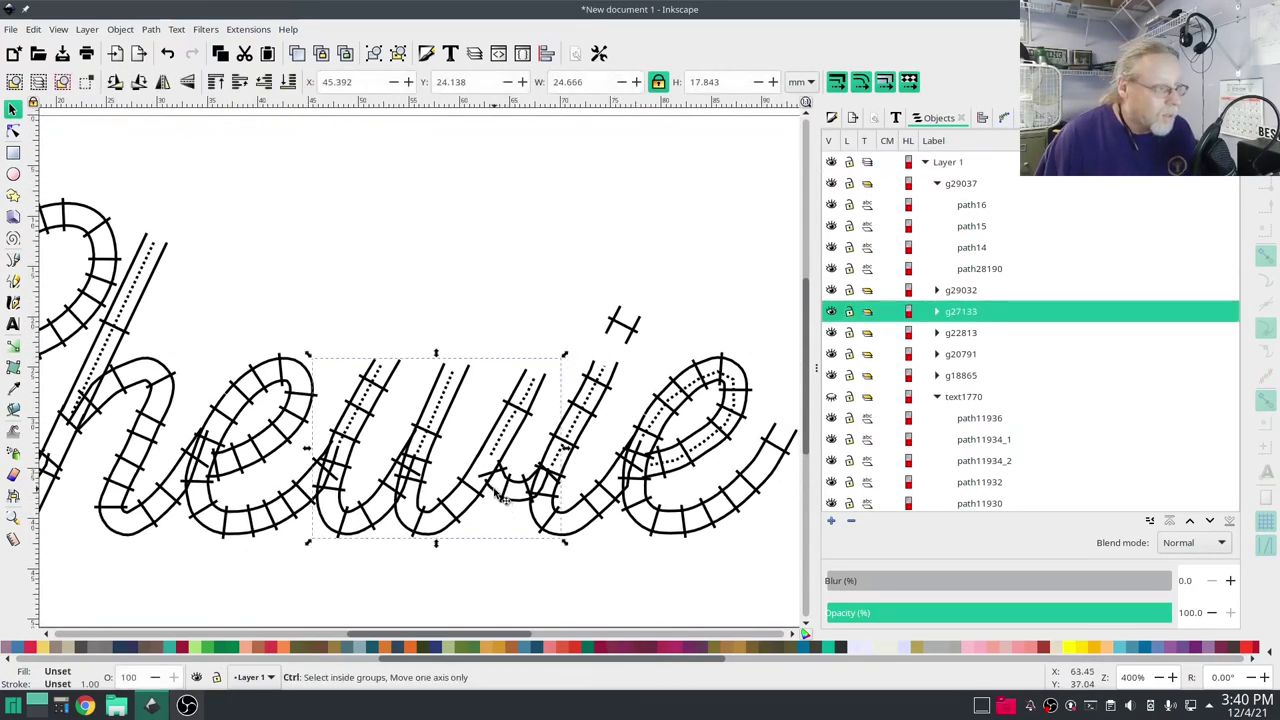
{"action": "scroll", "coordinate": [499, 495], "scroll_direction": "up", "scroll_amount": 4, "text": "ctrl"}
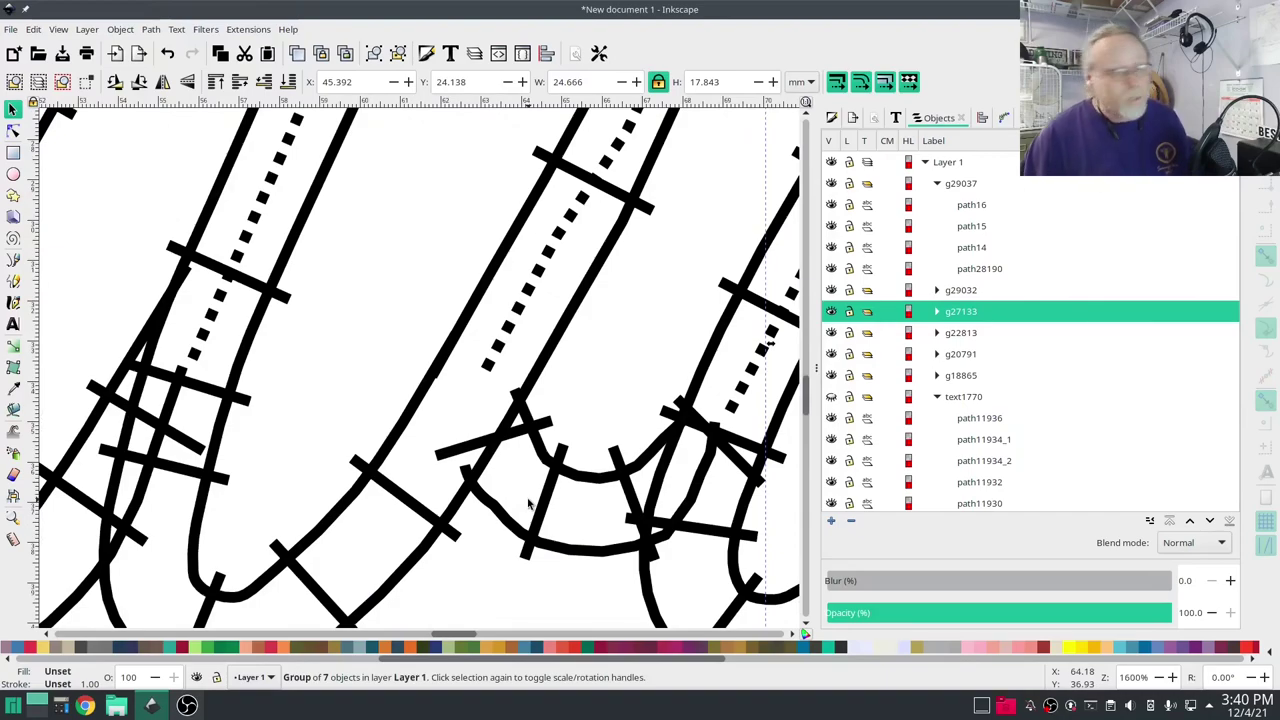
{"action": "left_click", "coordinate": [13, 131]}
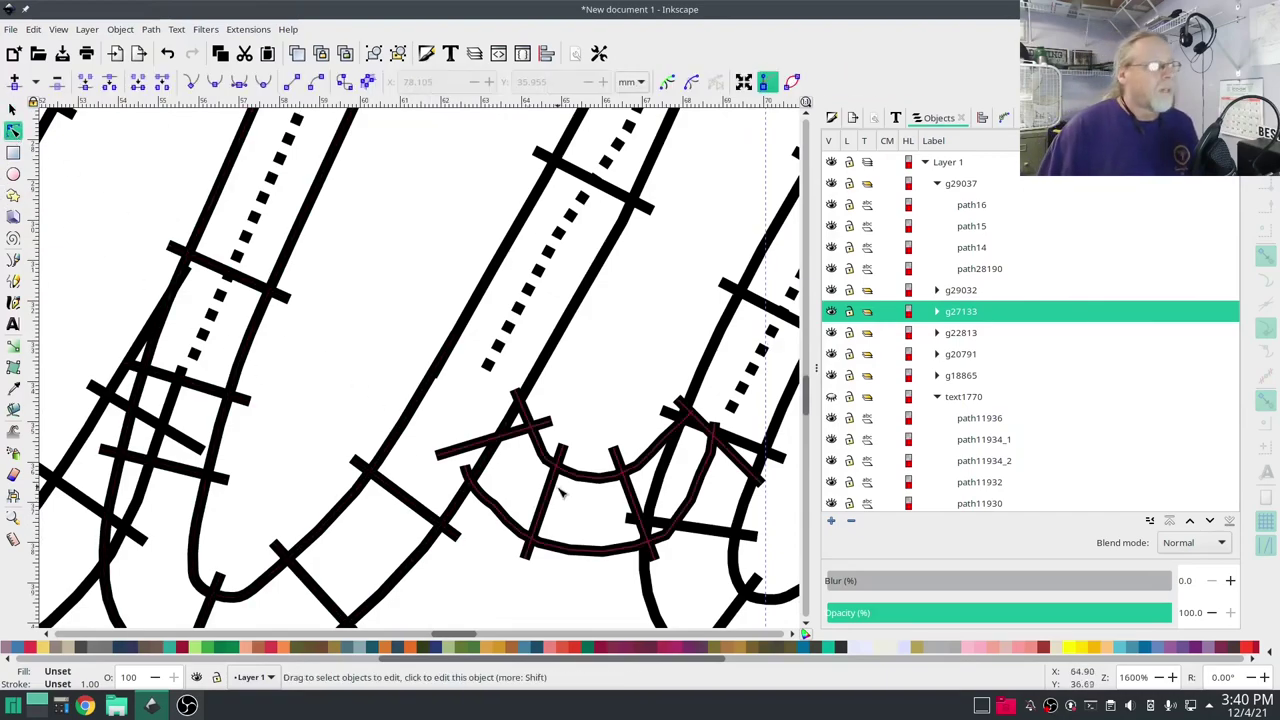
{"action": "left_click", "coordinate": [530, 436]}
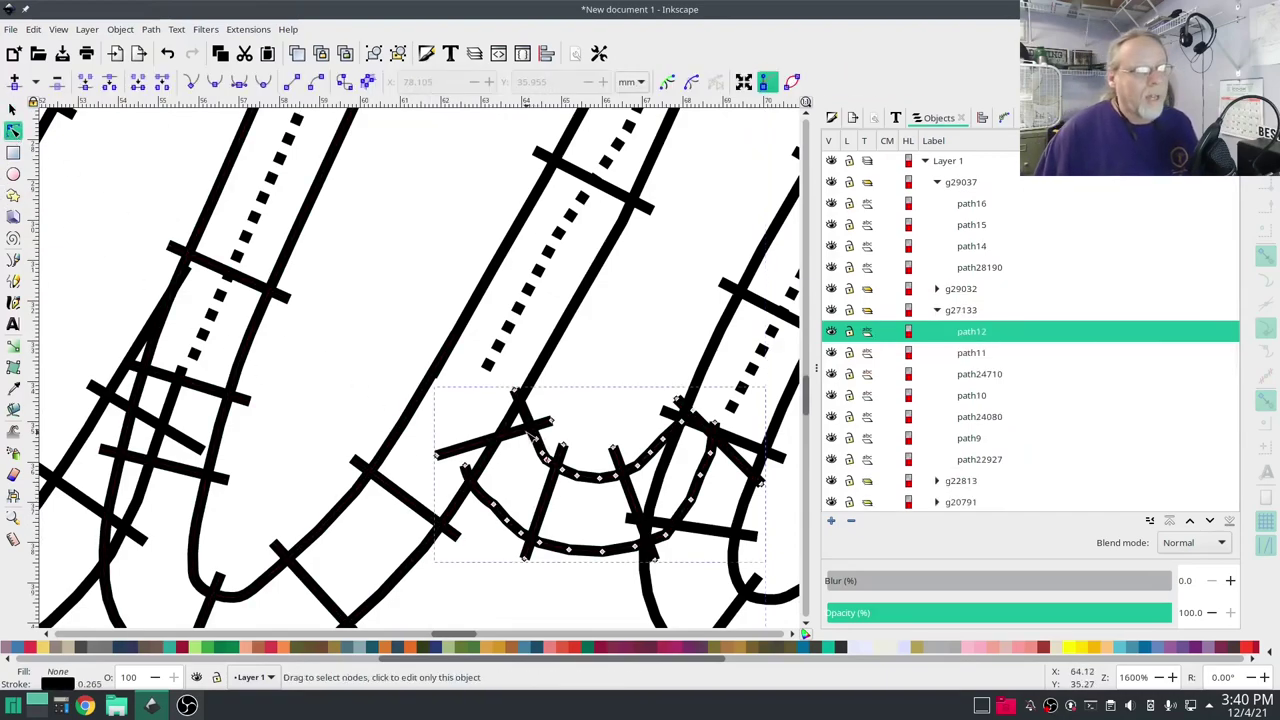
{"action": "left_click", "coordinate": [457, 449]}
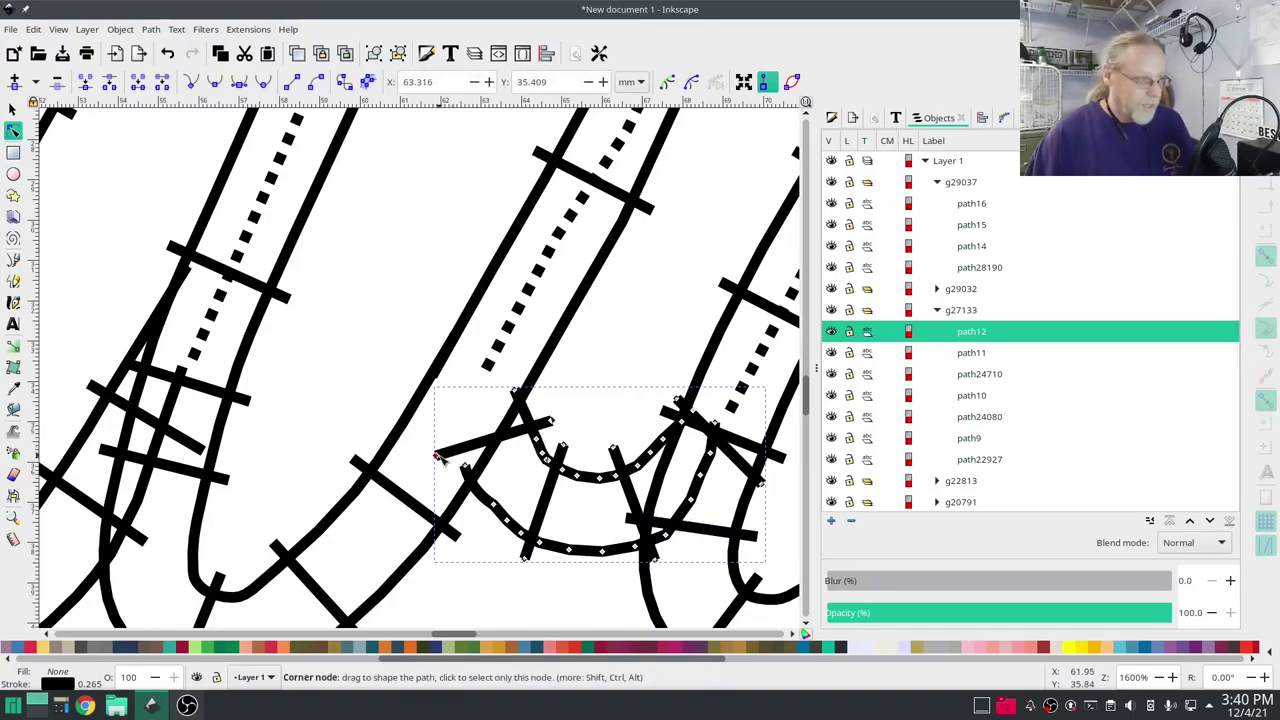
{"action": "left_click_drag", "start_coordinate": [437, 457], "coordinate": [465, 500]}
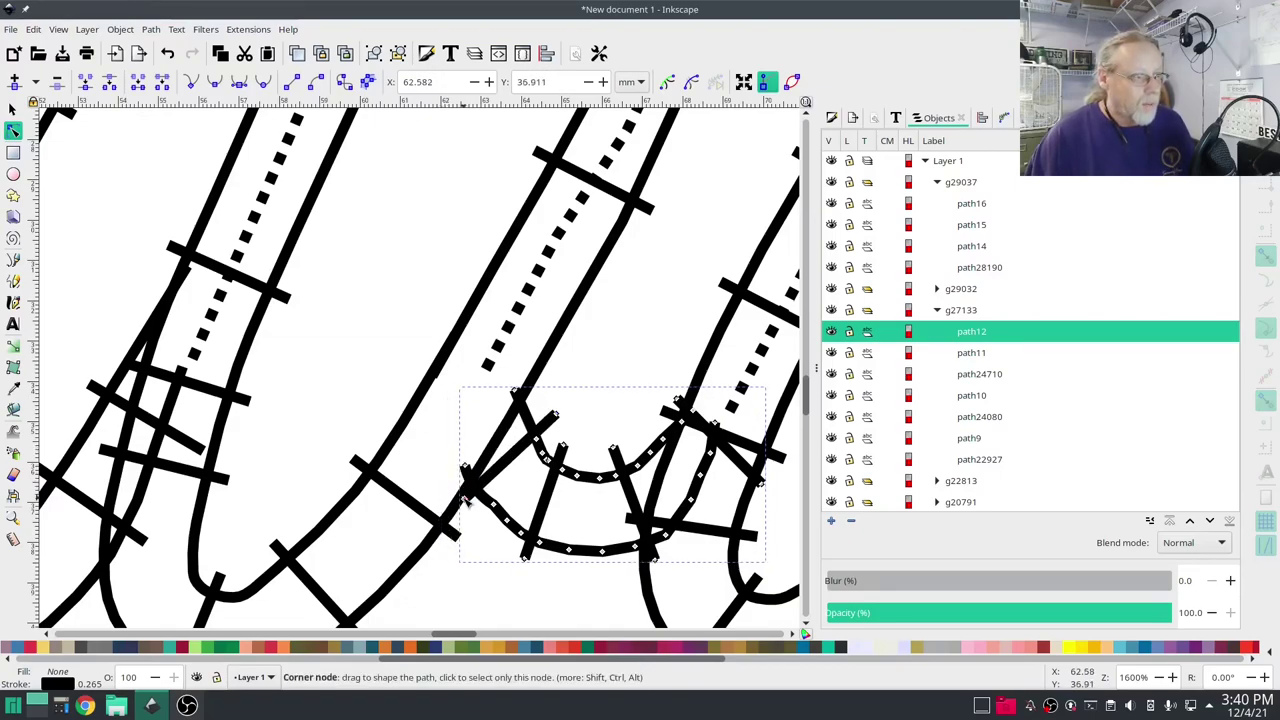
{"action": "left_click", "coordinate": [646, 298]}
- Preview the w's exit satin in Ink/Stitch Params and apply its satin column settings
{"action": "left_click", "coordinate": [249, 29]}
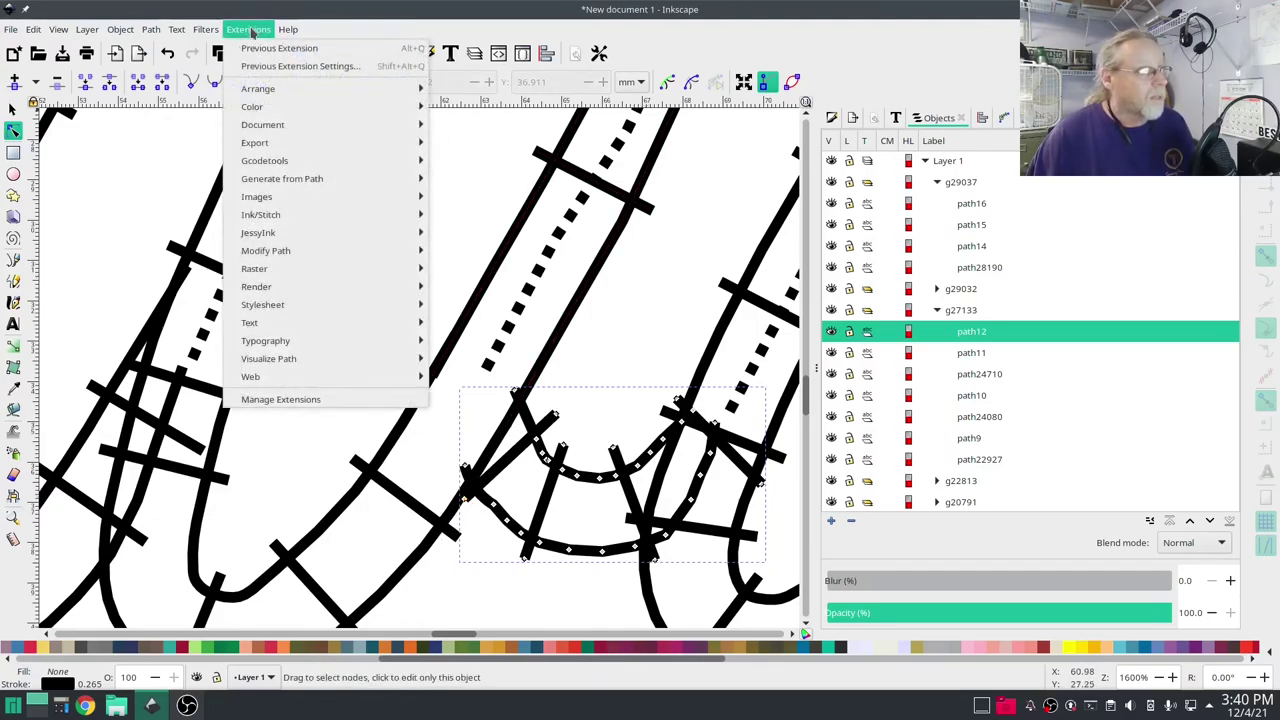
{"action": "mouse_move", "coordinate": [259, 215]}
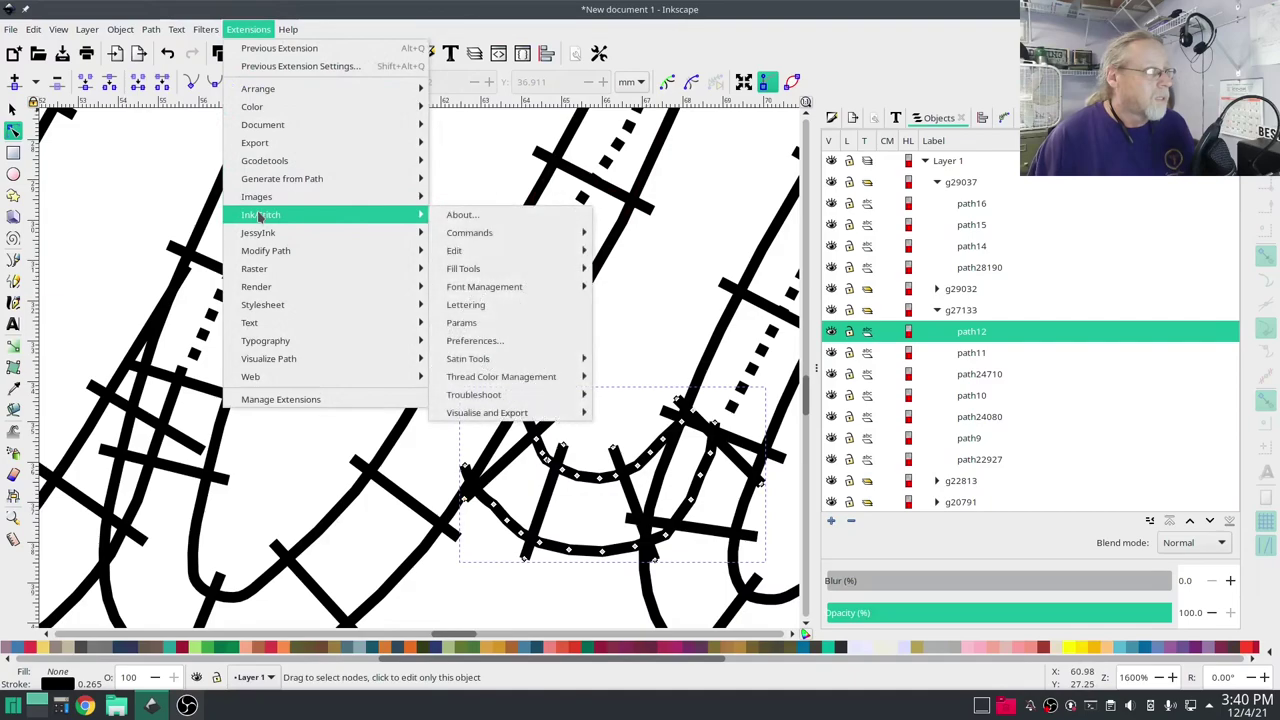
{"action": "left_click", "coordinate": [502, 321]}
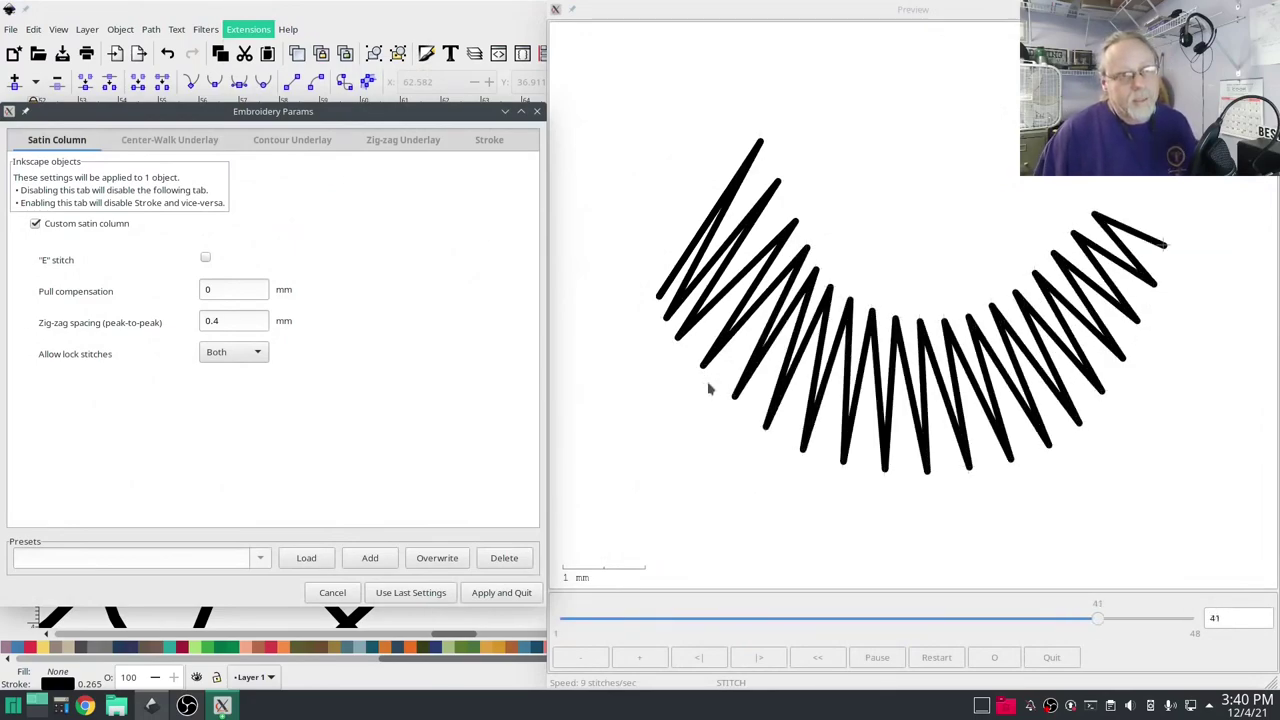
{"action": "left_click", "coordinate": [501, 593]}
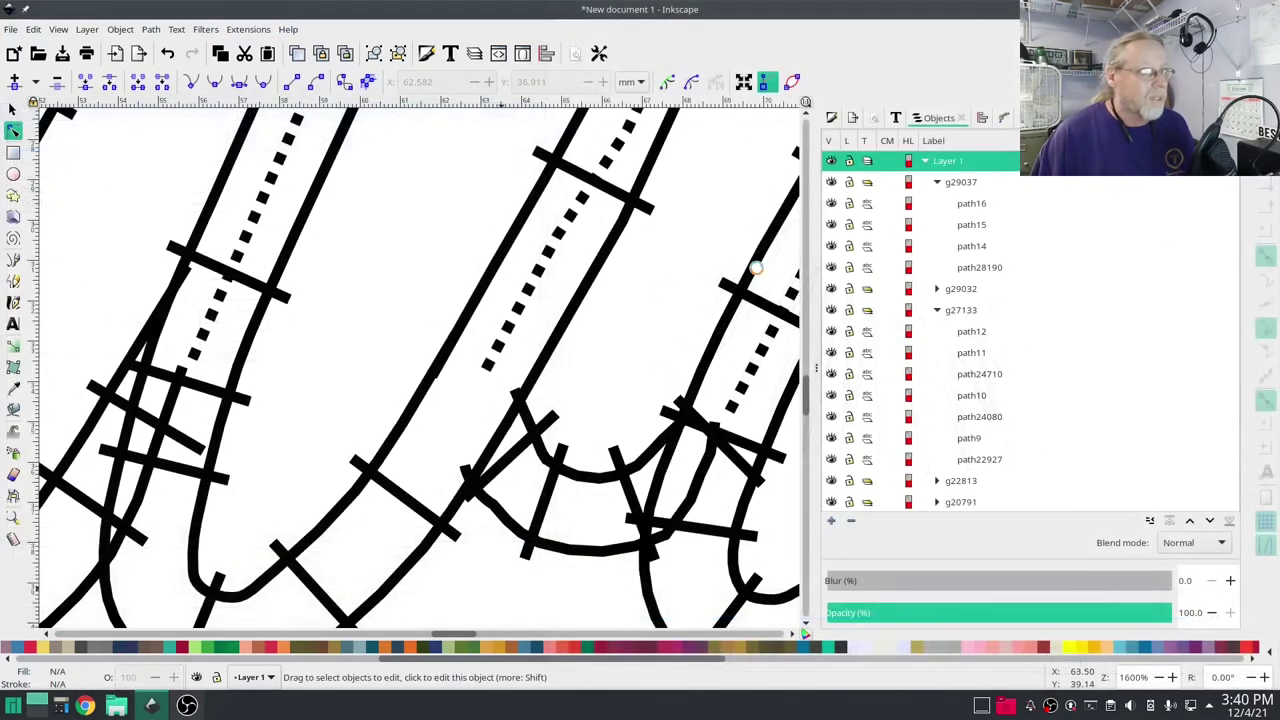